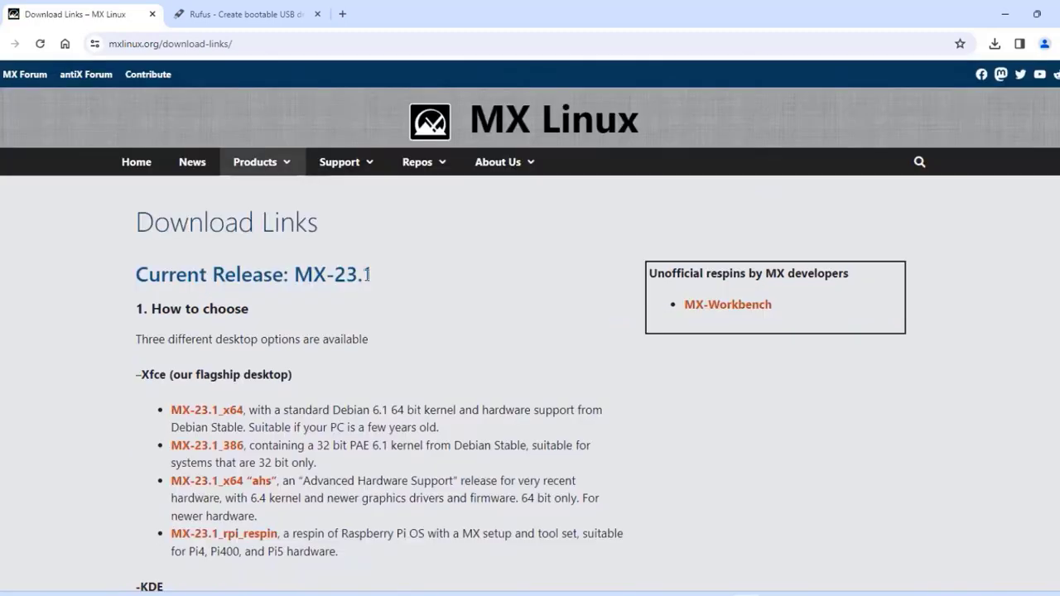
# - Review the KDE heading and the standard MX-23.1_x64 release note about PCs a few years old
pyautogui.moveTo(382, 279); pyautogui.dragTo(111, 296)
pyautogui.scroll(-2, 192, 239)
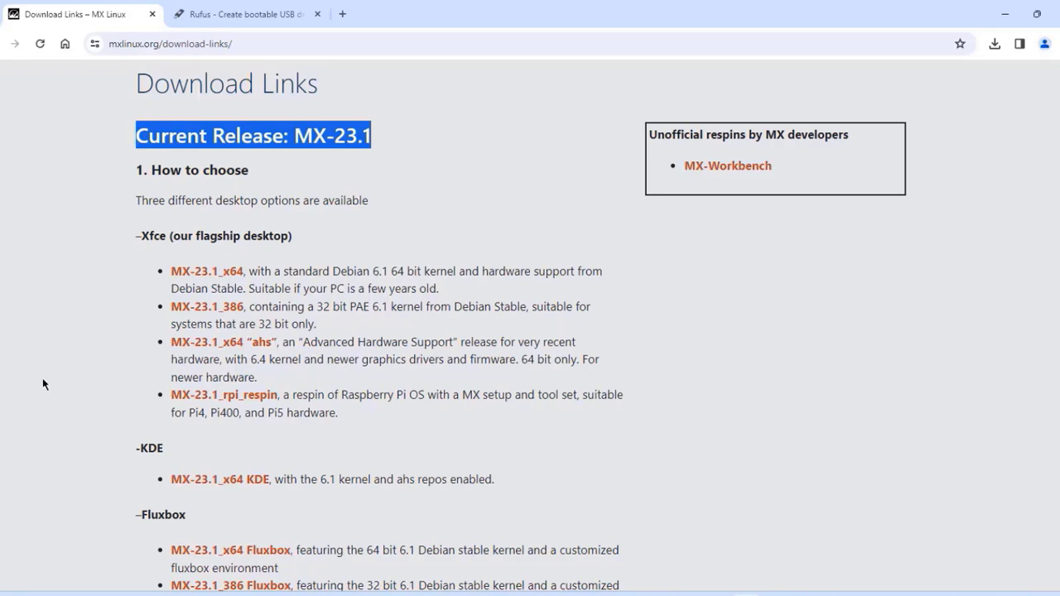
pyautogui.moveTo(166, 448); pyautogui.dragTo(136, 448)
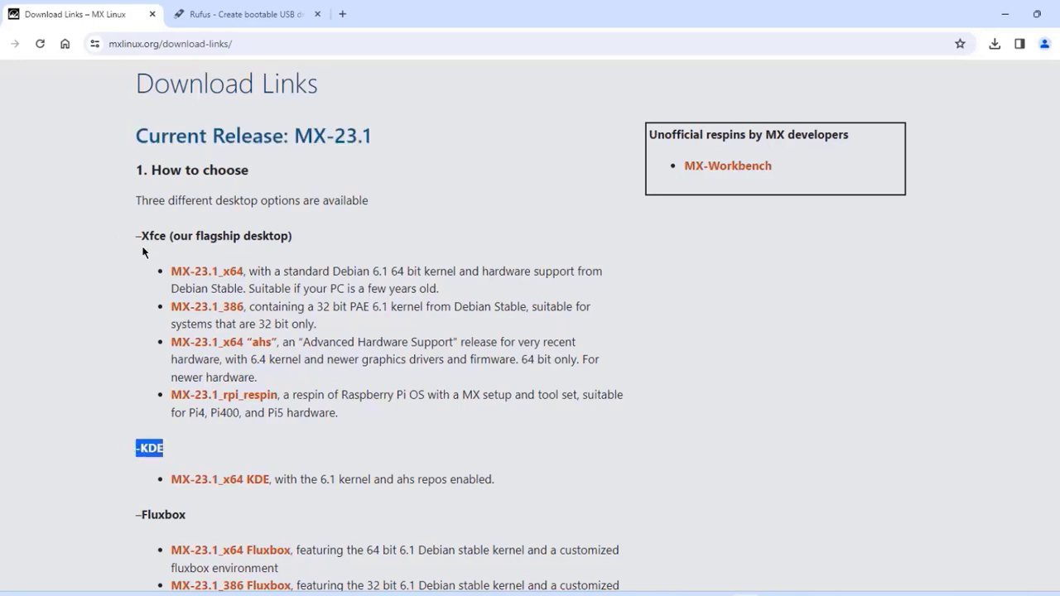
pyautogui.click(640, 264)
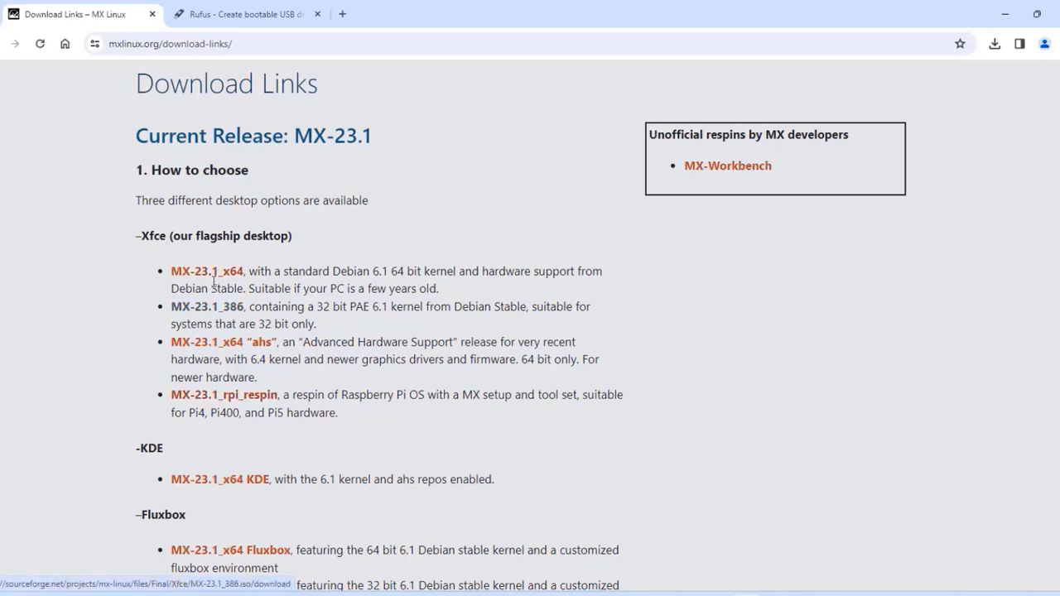
pyautogui.click(204, 274)
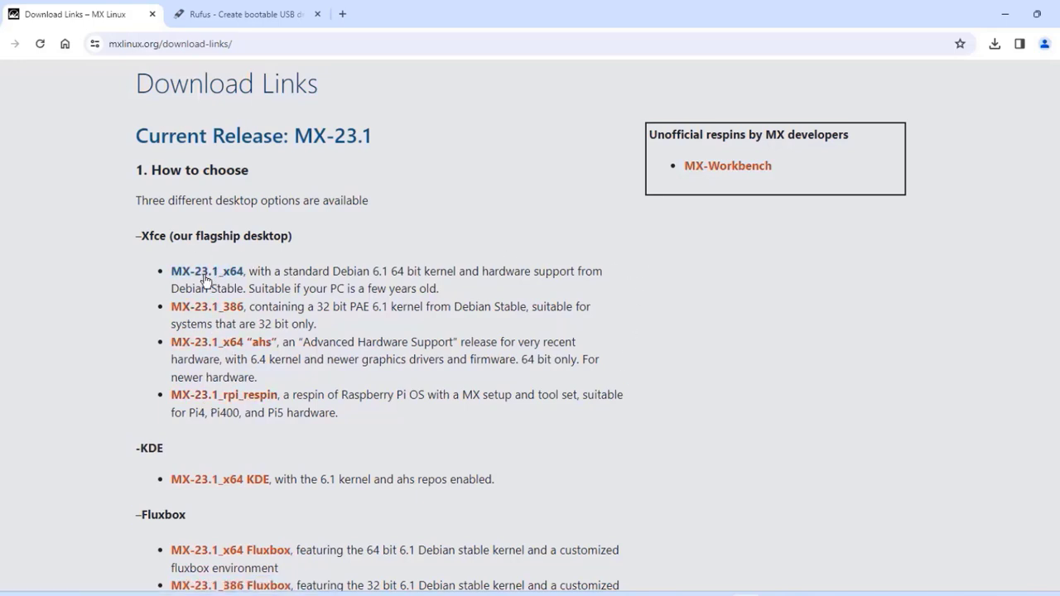
pyautogui.moveTo(250, 293); pyautogui.dragTo(466, 294)
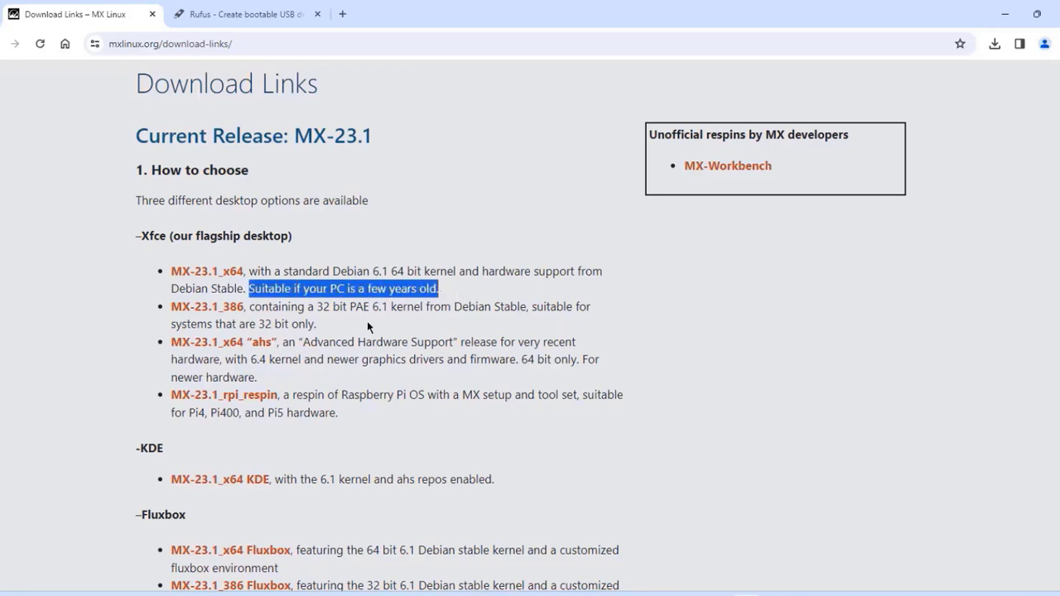
pyautogui.click(331, 319)
# - Read the ahs release notes on newer graphics drivers and hardware, then open the MX-23.1_x64 ahs download
pyautogui.moveTo(456, 319); pyautogui.dragTo(165, 344)
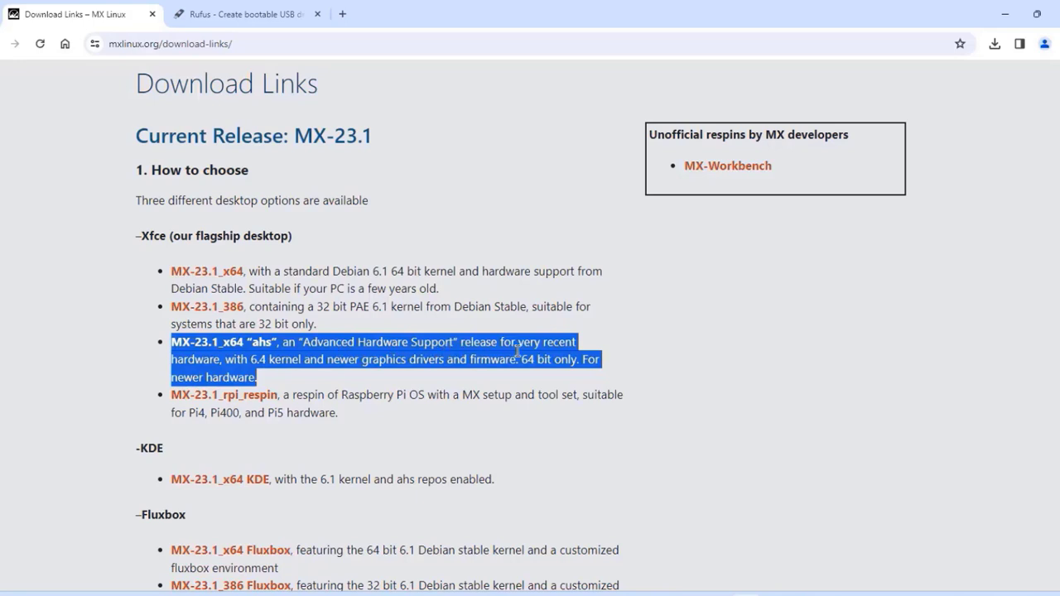
pyautogui.click(577, 359)
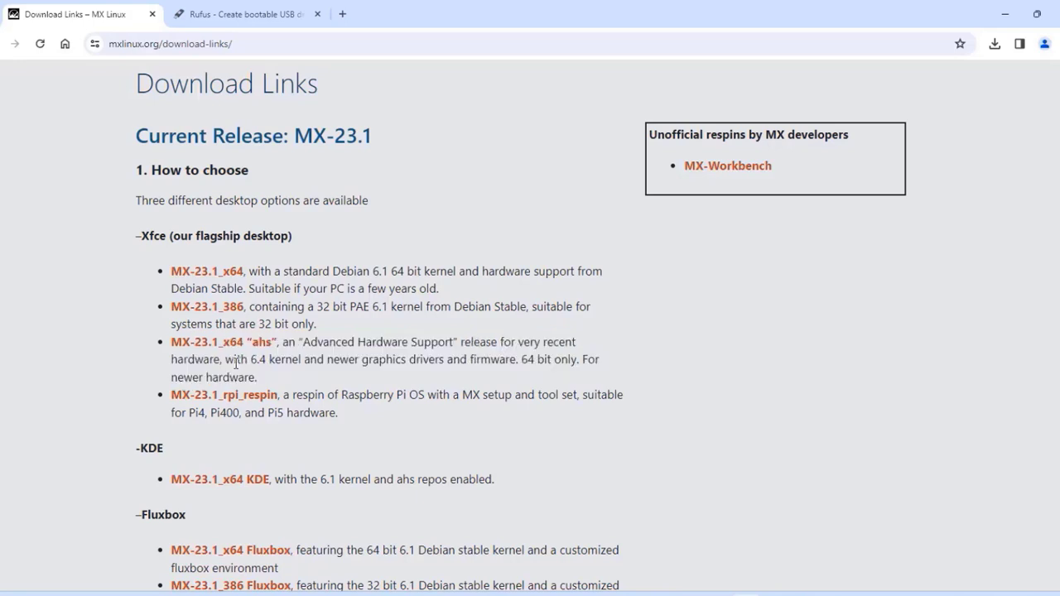
pyautogui.moveTo(333, 361); pyautogui.dragTo(435, 356)
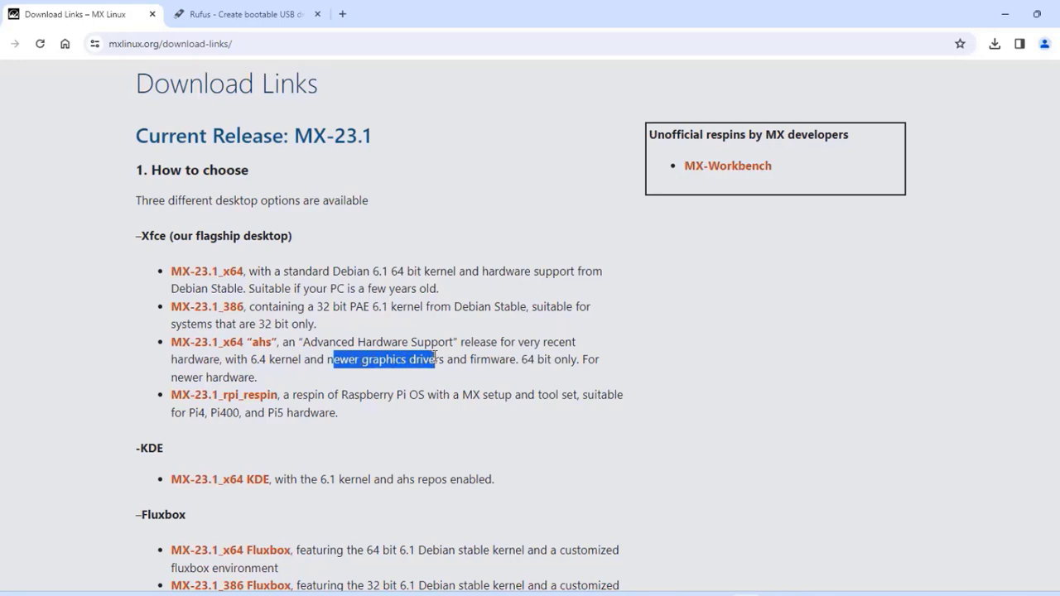
pyautogui.moveTo(599, 362); pyautogui.dragTo(350, 362)
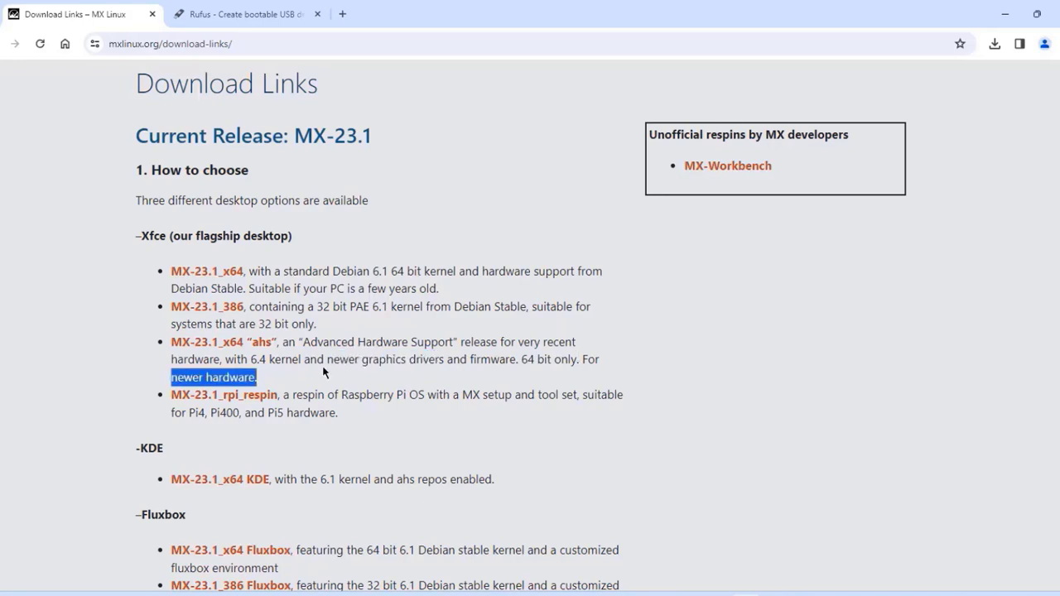
pyautogui.moveTo(348, 418)
pyautogui.mouseDown()
pyautogui.moveTo(224, 418)
pyautogui.moveTo(357, 421)
pyautogui.mouseUp()
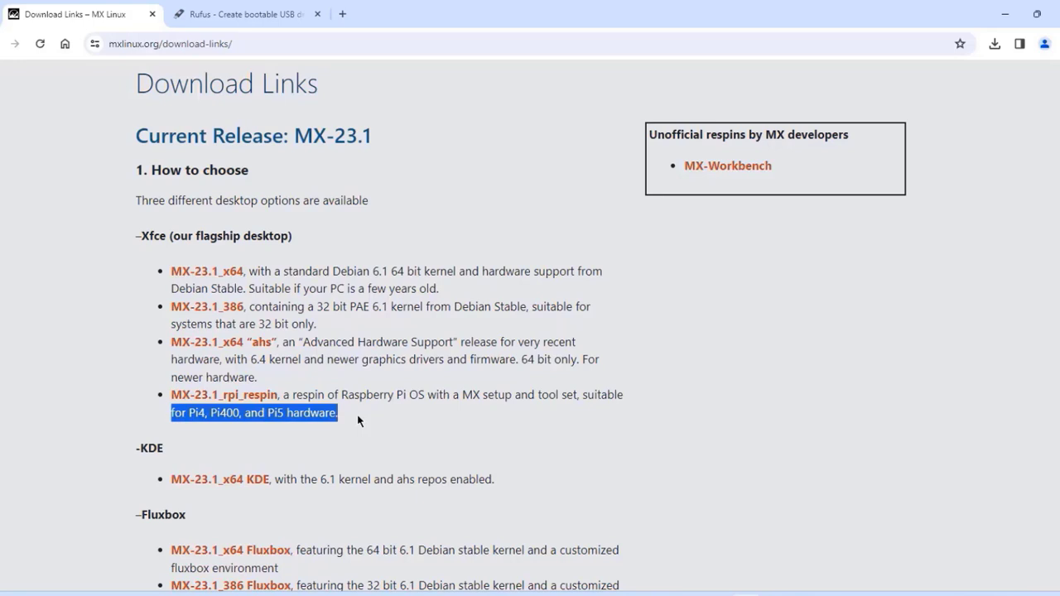
pyautogui.click(256, 343)
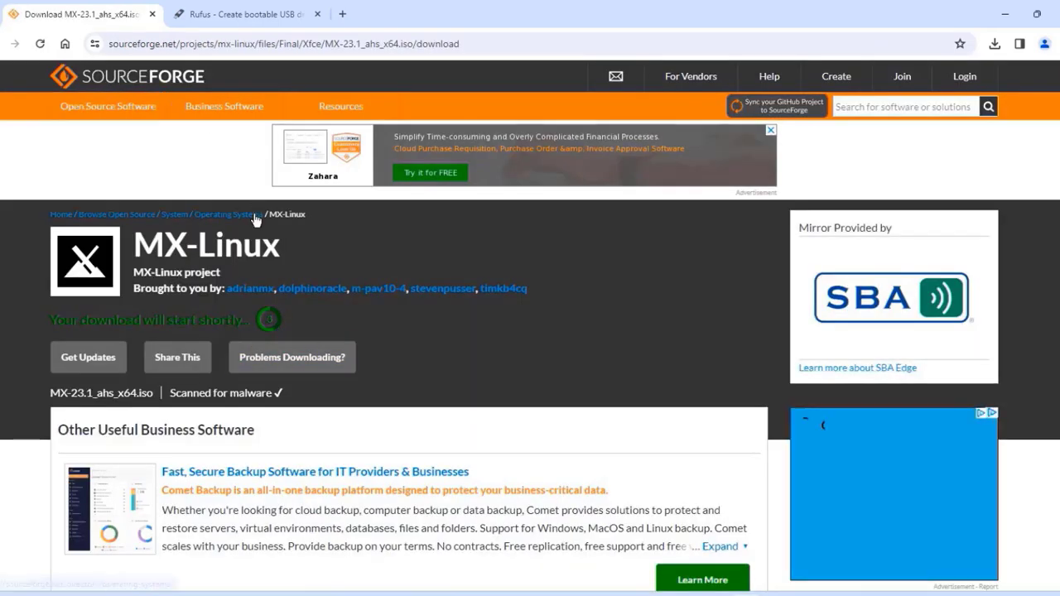
# - On the rufus.ie tab, scroll to the Download table and launch rufus-4.3.exe
pyautogui.hotkey('ctrl', 'Tab')
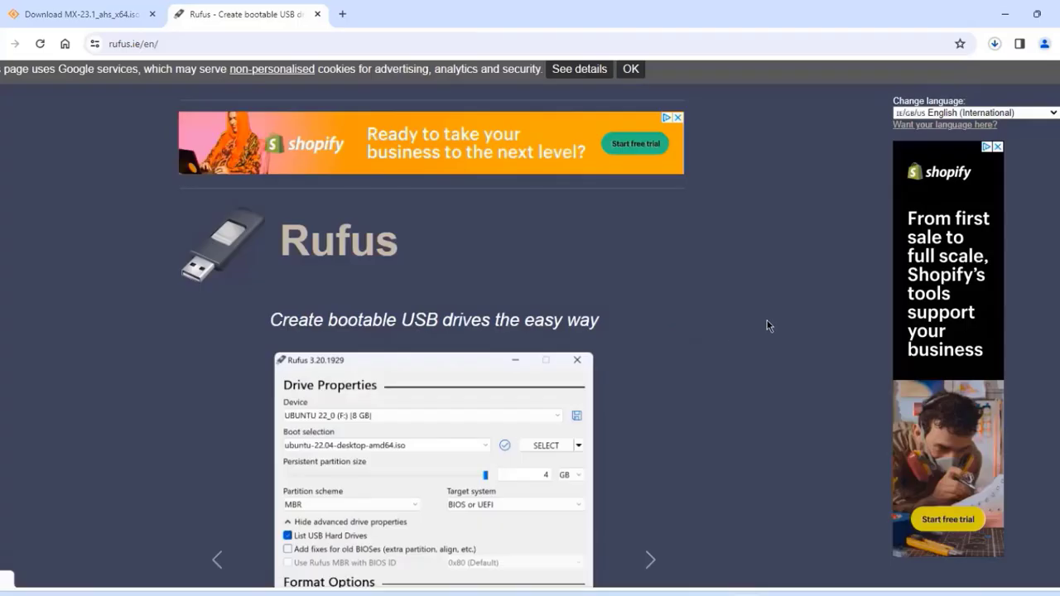
pyautogui.scroll(-3, 768, 325)
pyautogui.scroll(-9, 624, 289)
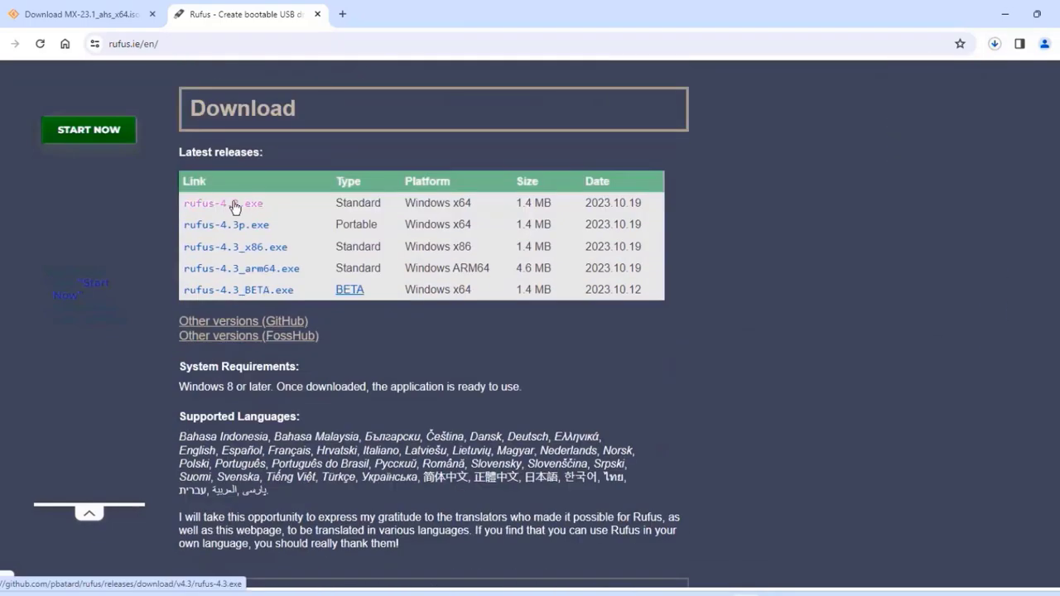
pyautogui.doubleClick(322, 239)
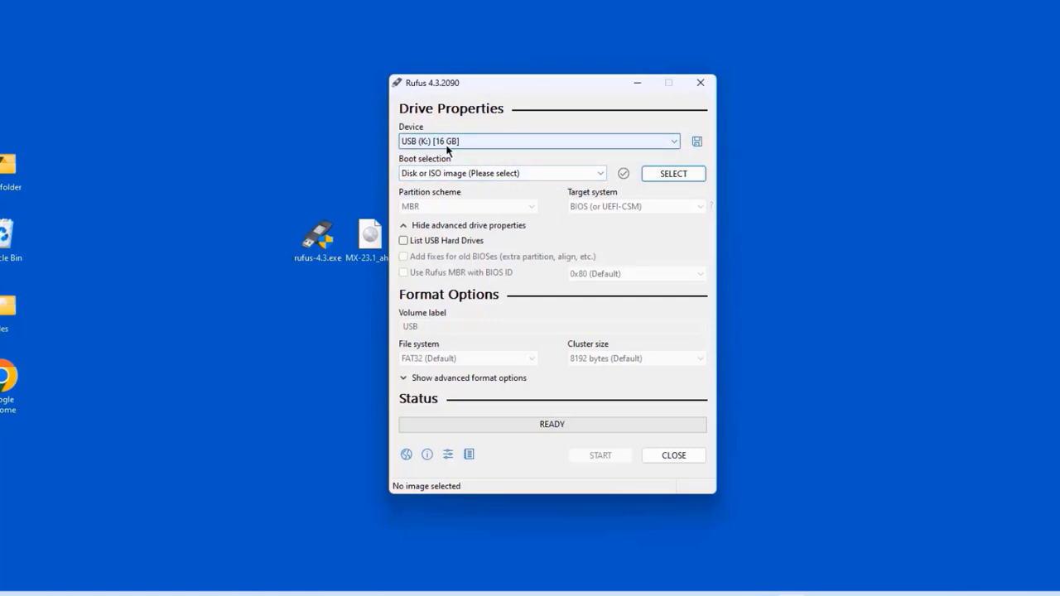
# - Load MX-23.1_ahs_x64.iso into Rufus as the boot image
pyautogui.click(673, 174)
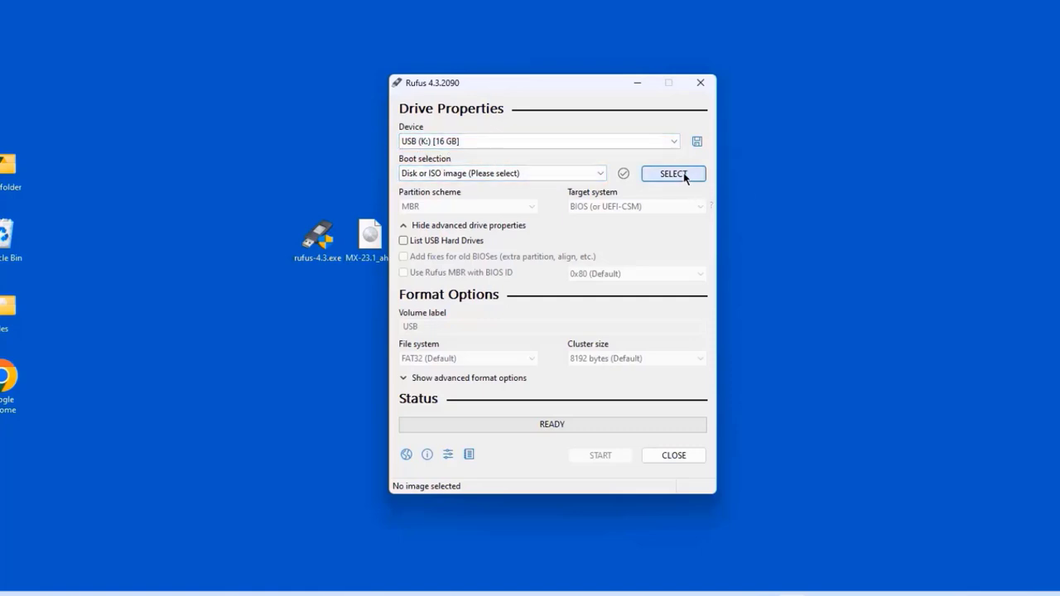
pyautogui.click(570, 249)
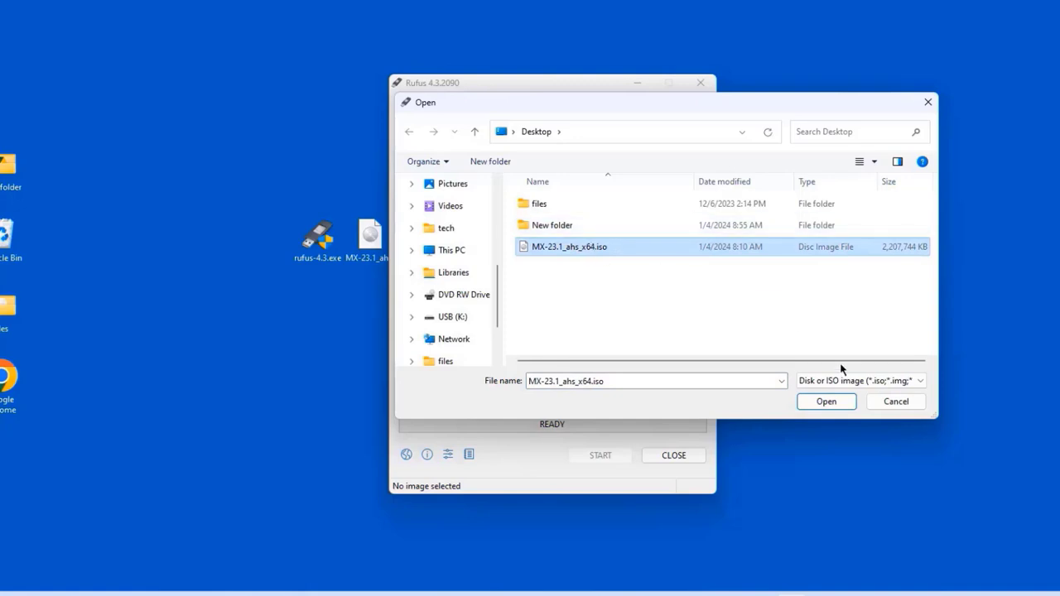
pyautogui.click(818, 404)
# - Write it to the USB drive in ISO image mode, allowing the Syslinux download and data erasure
pyautogui.click(601, 487)
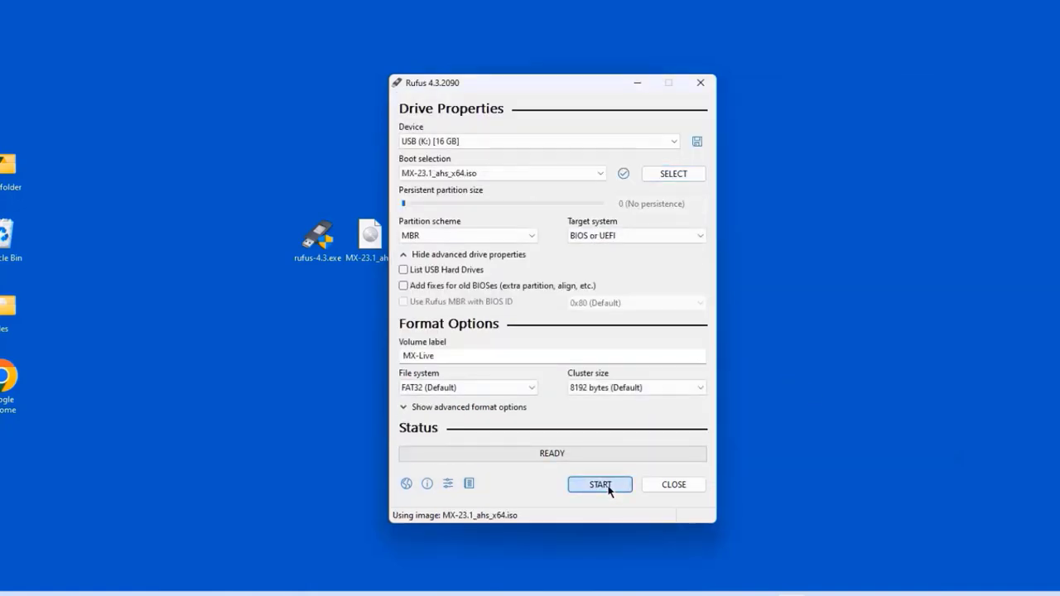
pyautogui.click(631, 394)
pyautogui.click(534, 411)
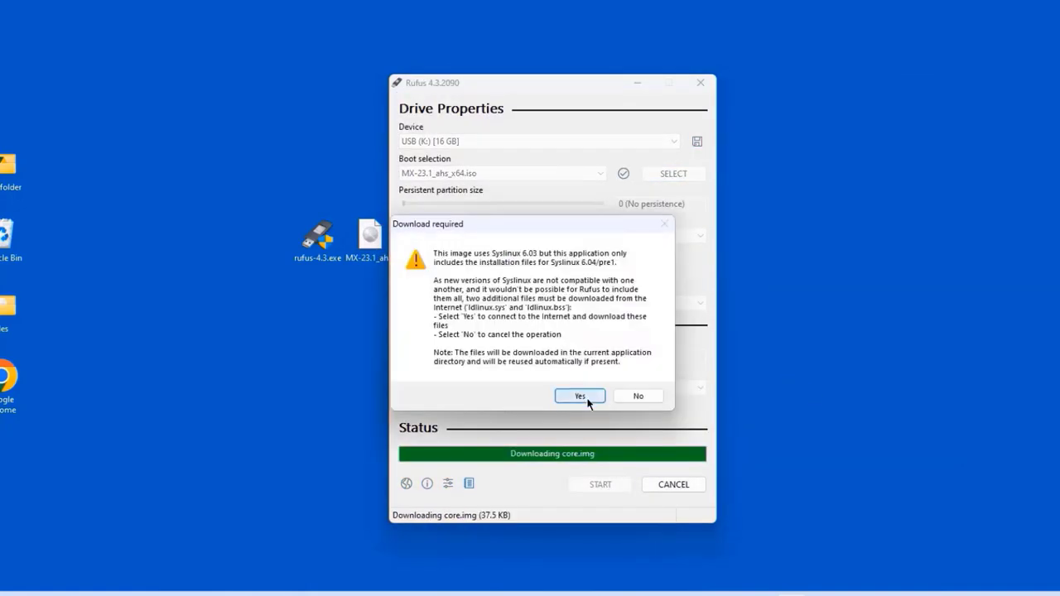
pyautogui.click(587, 395)
pyautogui.click(572, 355)
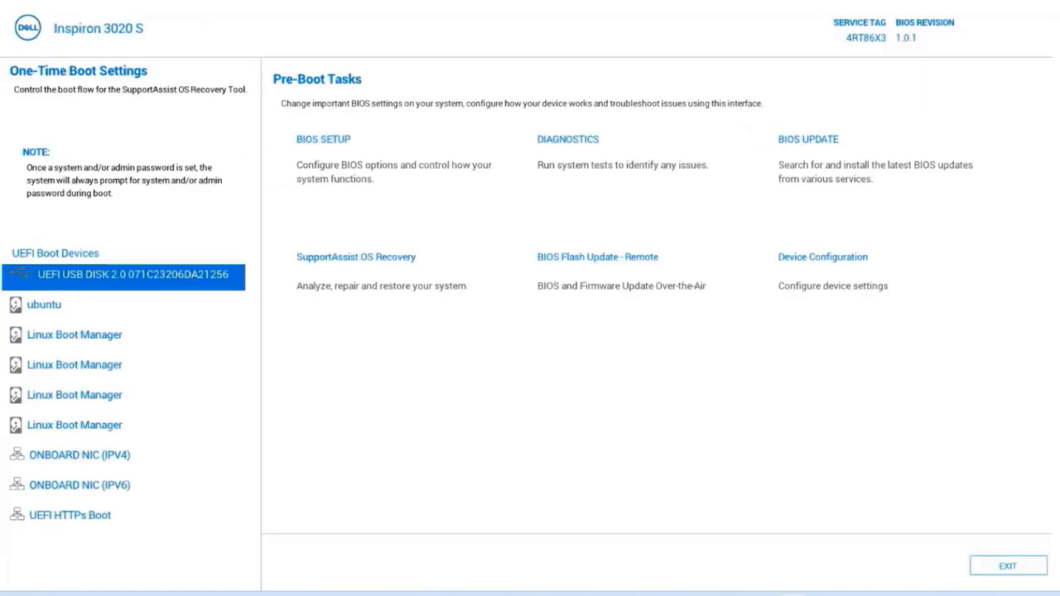
# - Boot from the UEFI USB disk and start the MX-23.1 ahs x64 live entry
pyautogui.press('Return')
pyautogui.press('Up')
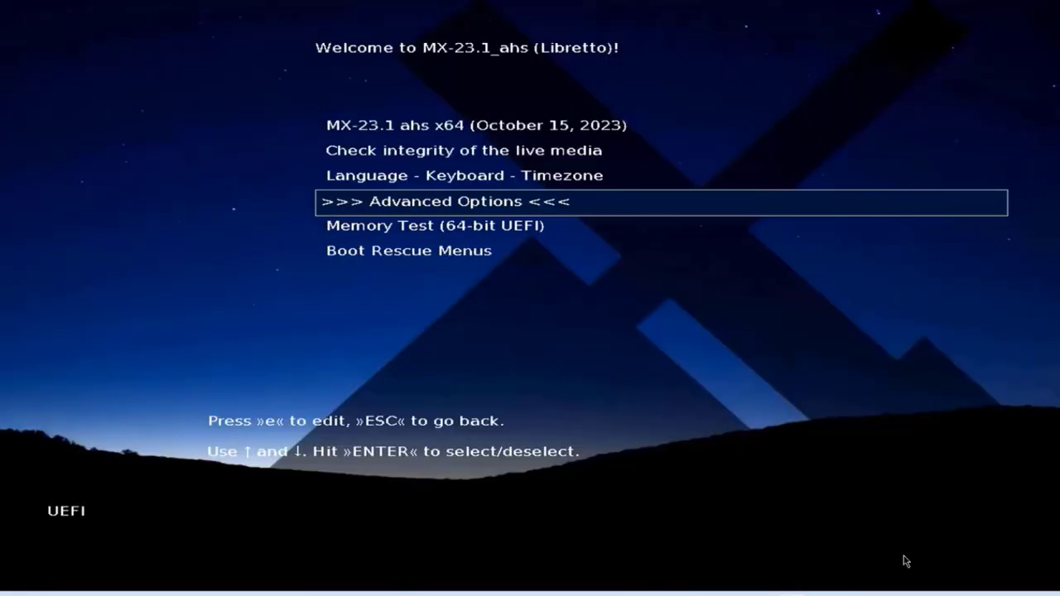
pyautogui.press('Up')
pyautogui.press('Up')
pyautogui.press('Up')
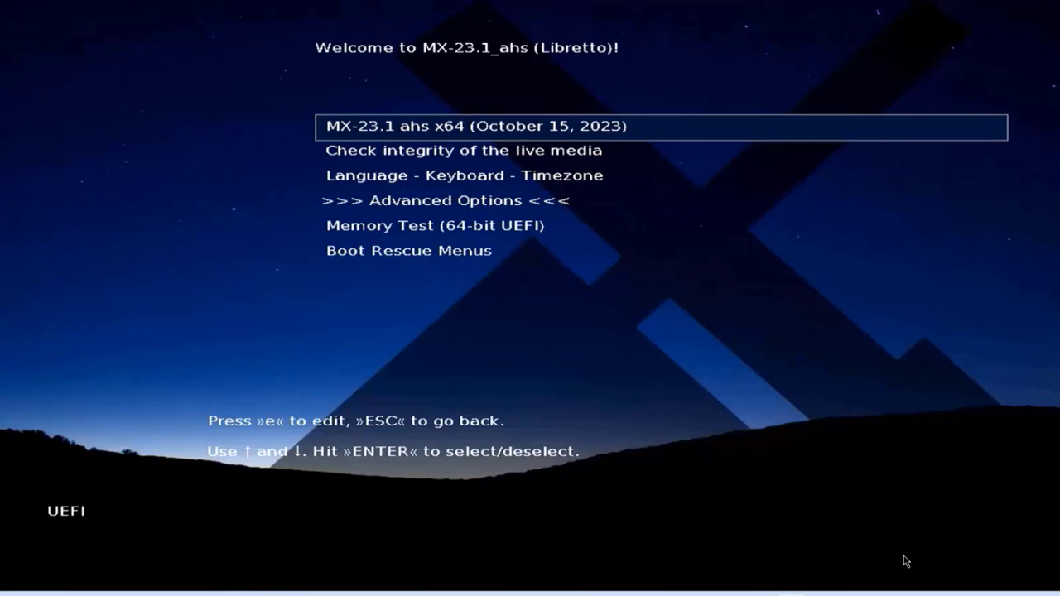
pyautogui.press('Return')
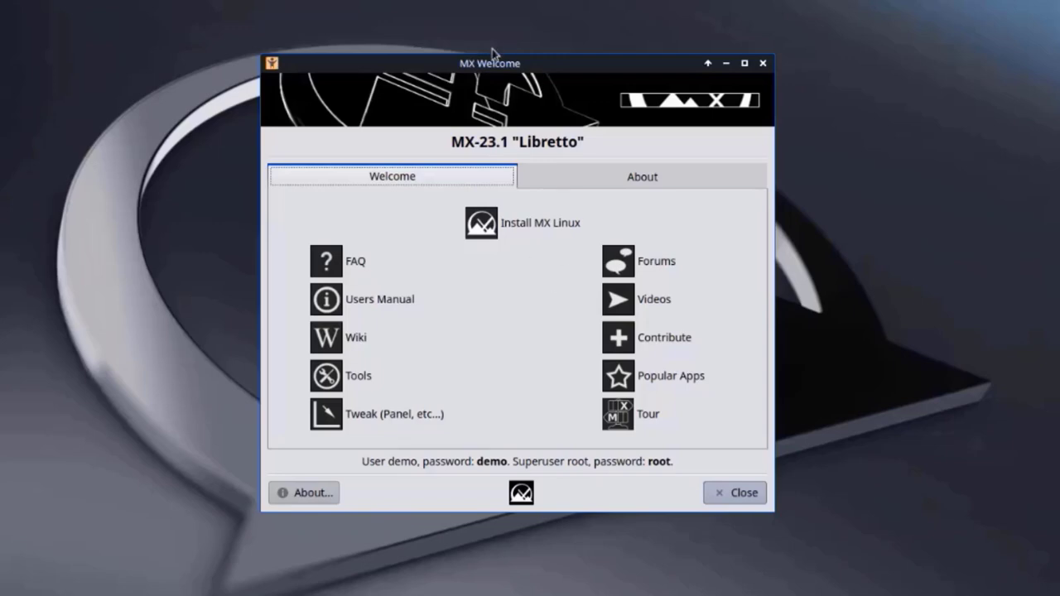
# - Launch Install MX Linux from MX Welcome, skip the media check, and accept the Terms of Use
pyautogui.click(584, 175)
pyautogui.click(500, 177)
pyautogui.click(540, 229)
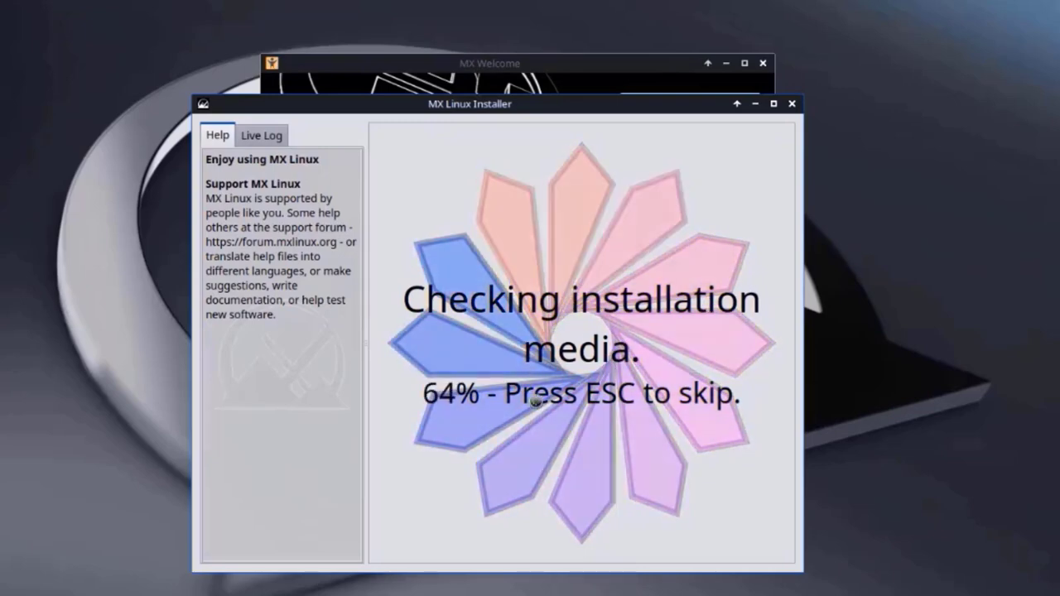
pyautogui.press('Escape')
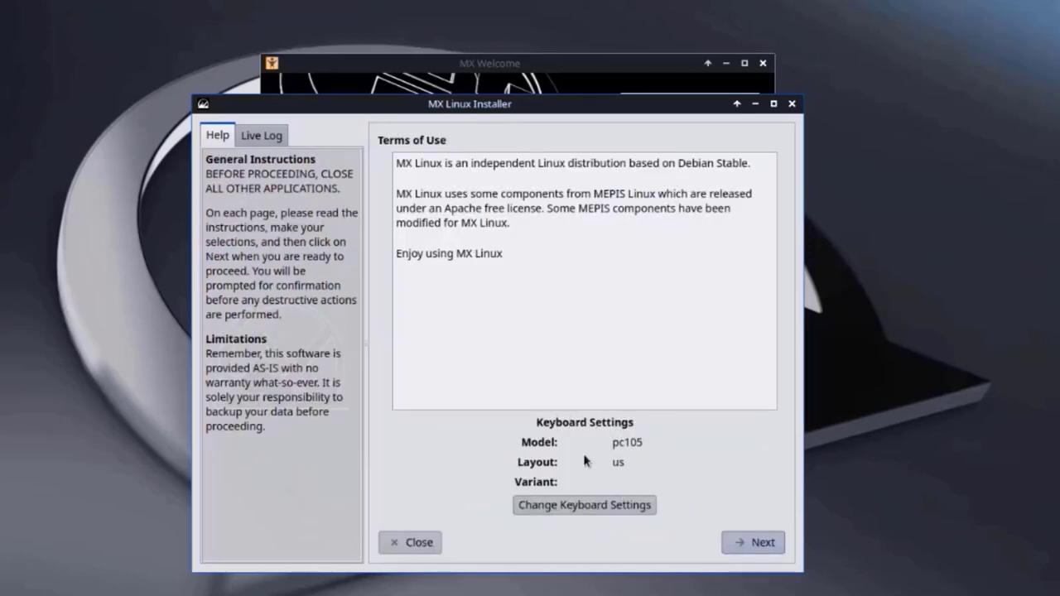
pyautogui.click(757, 547)
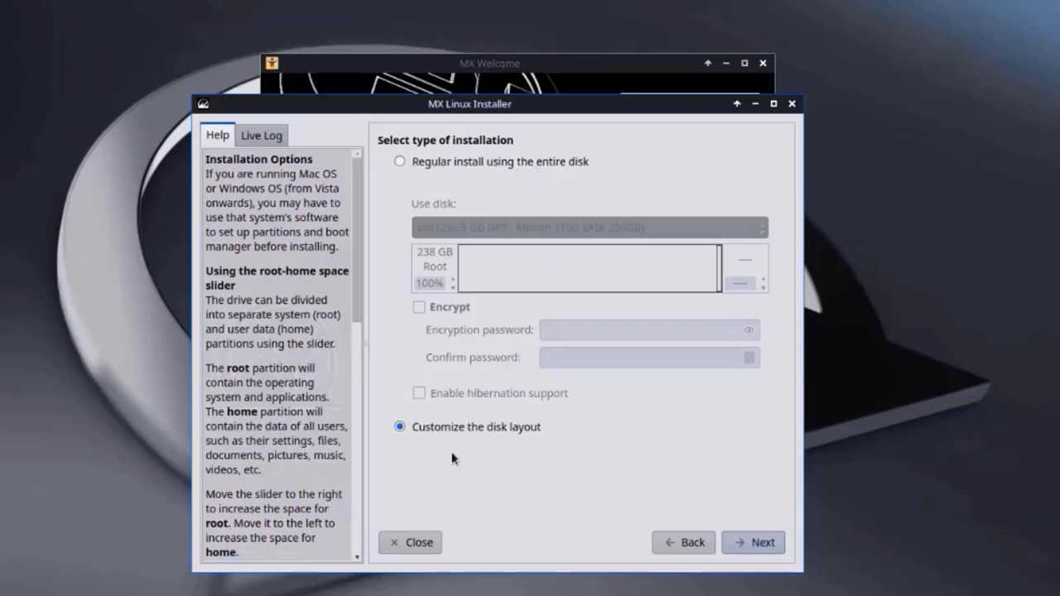
# - Choose Regular install on the entire sda disk and confirm formatting it
pyautogui.click(402, 162)
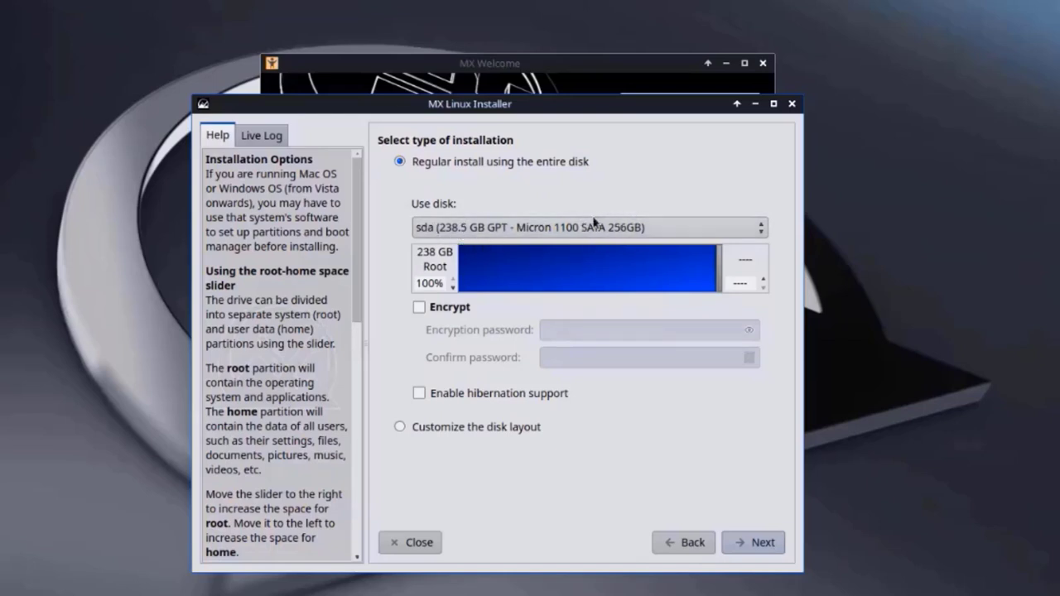
pyautogui.click(757, 539)
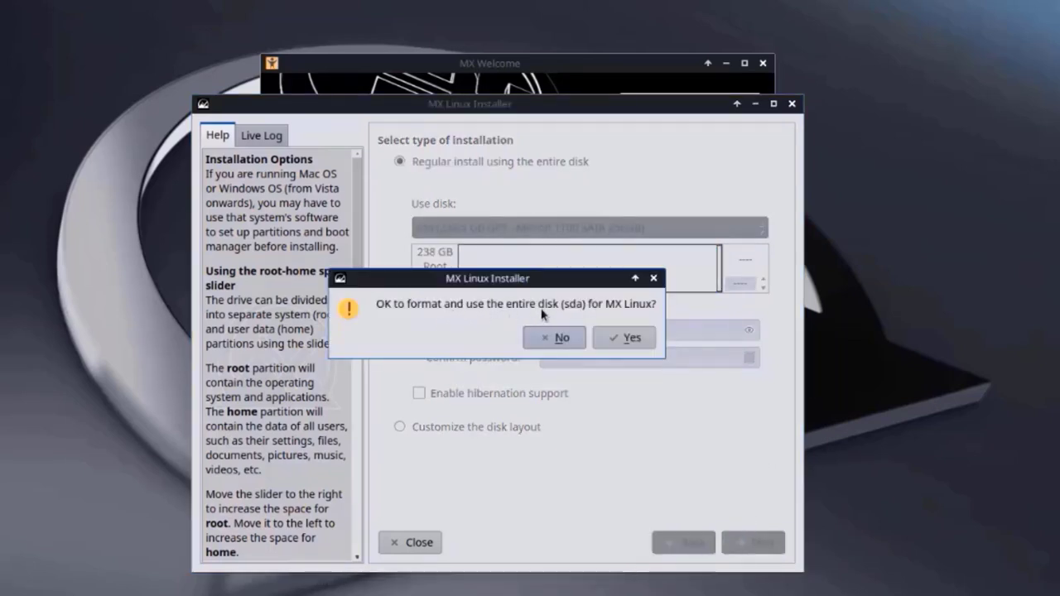
pyautogui.click(627, 338)
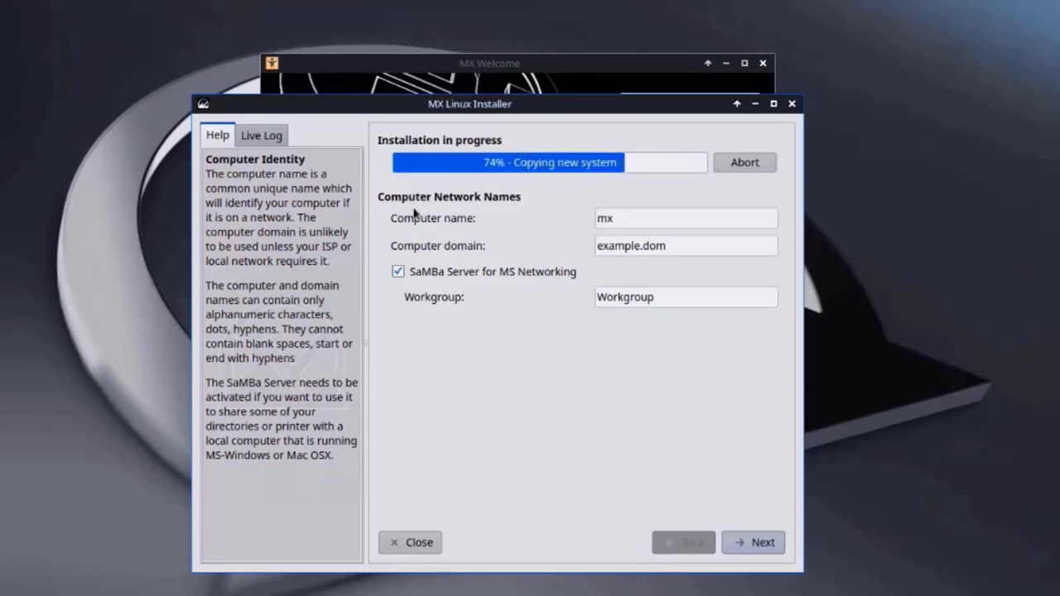
# - Rename the computer to 'dell', disable the SaMBa server, and continue past network names
pyautogui.doubleClick(635, 225)
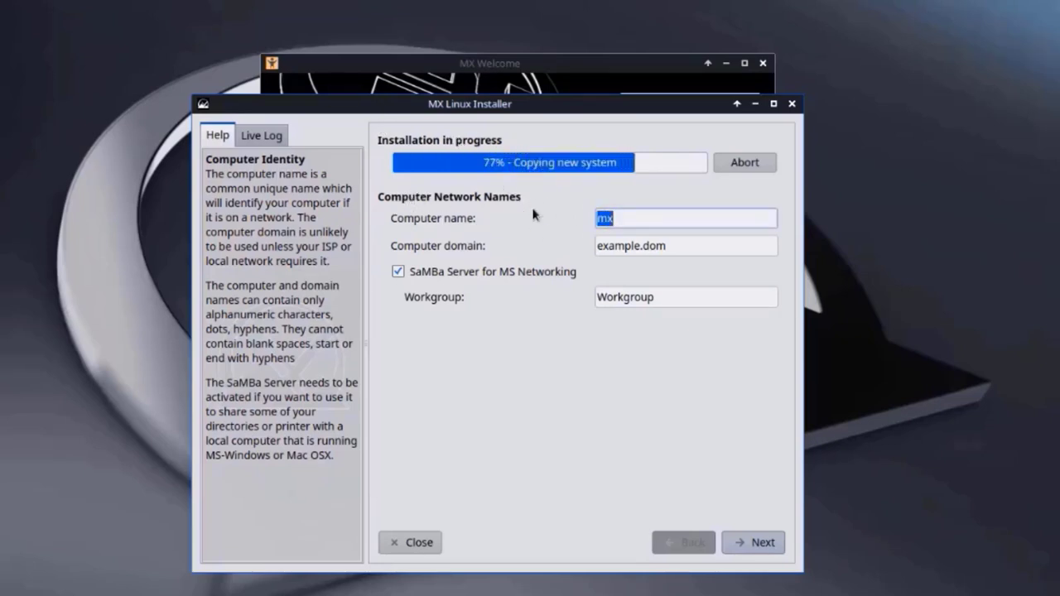
pyautogui.write('dell')
pyautogui.press('Tab')
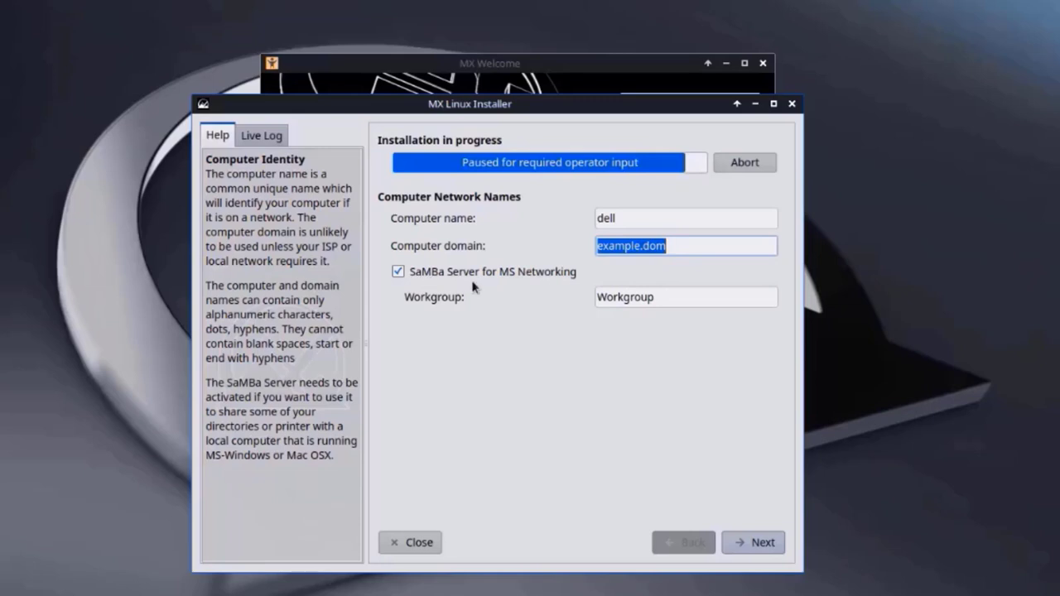
pyautogui.click(398, 271)
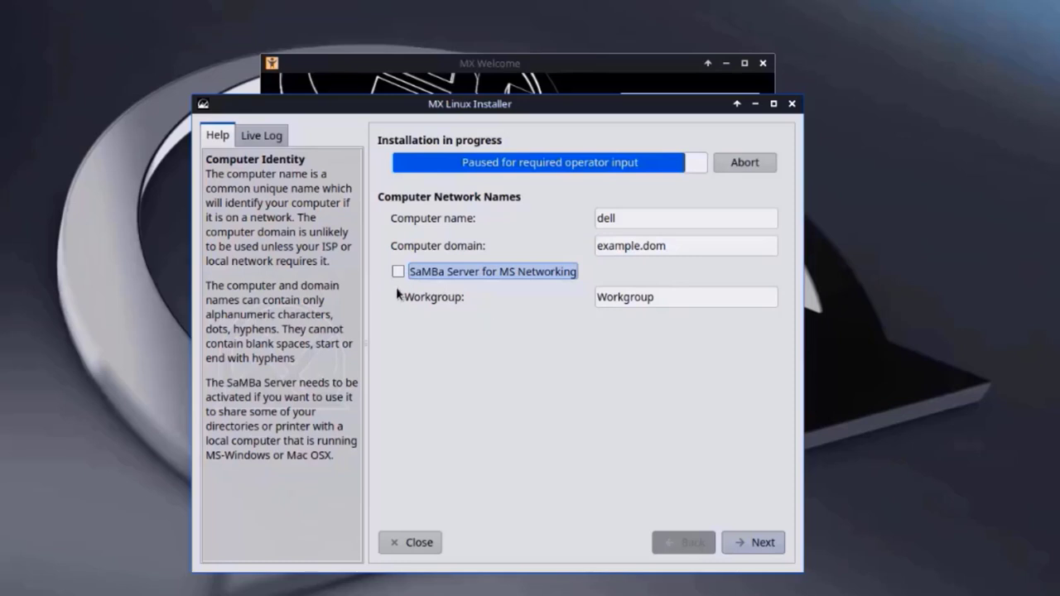
pyautogui.moveTo(699, 300); pyautogui.dragTo(571, 285)
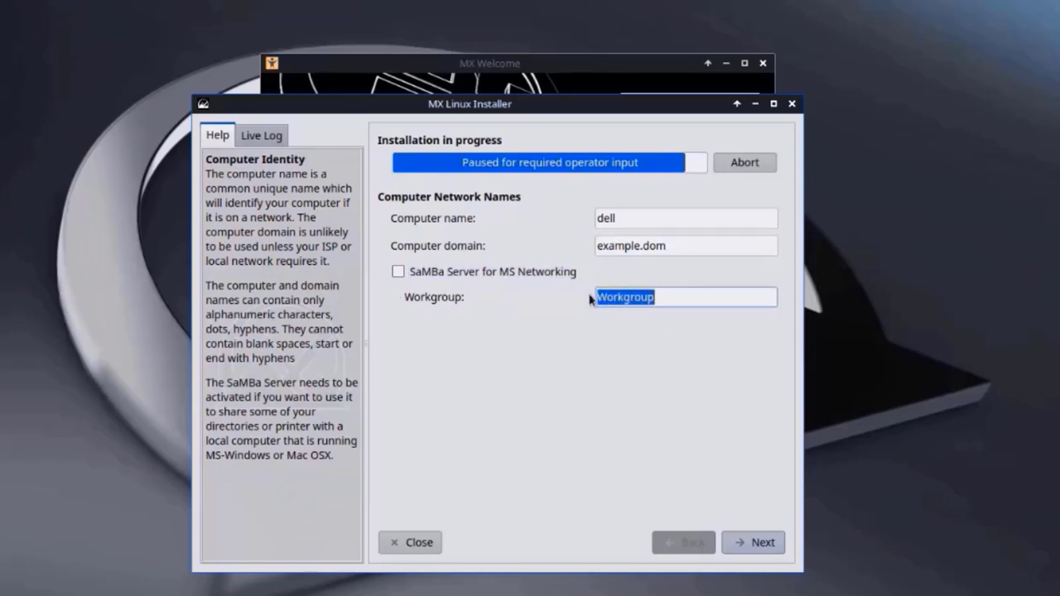
pyautogui.click(757, 537)
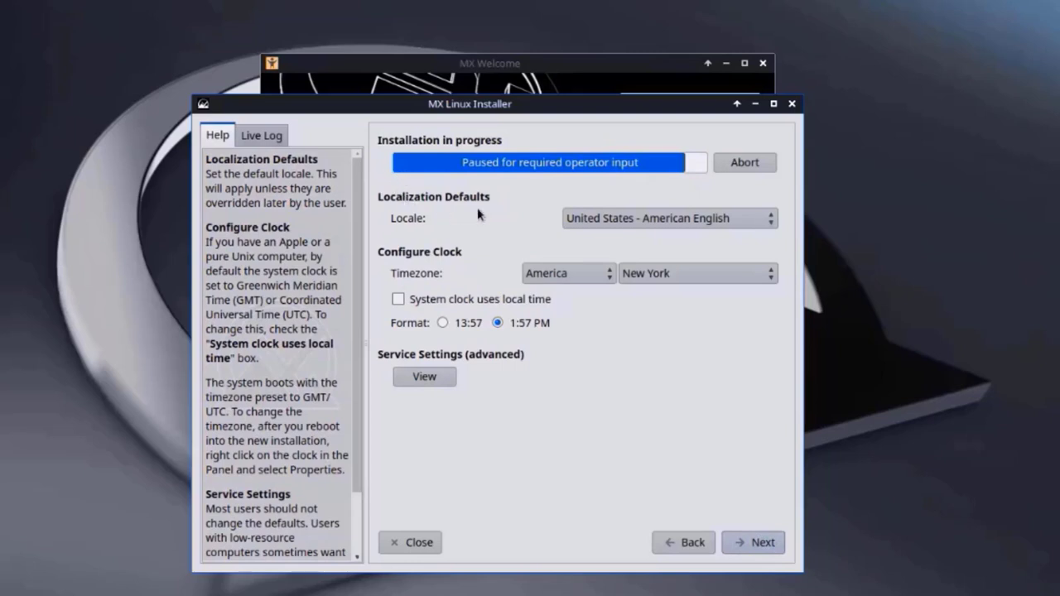
# - Keep the US English locale and the America timezone region
pyautogui.click(663, 219)
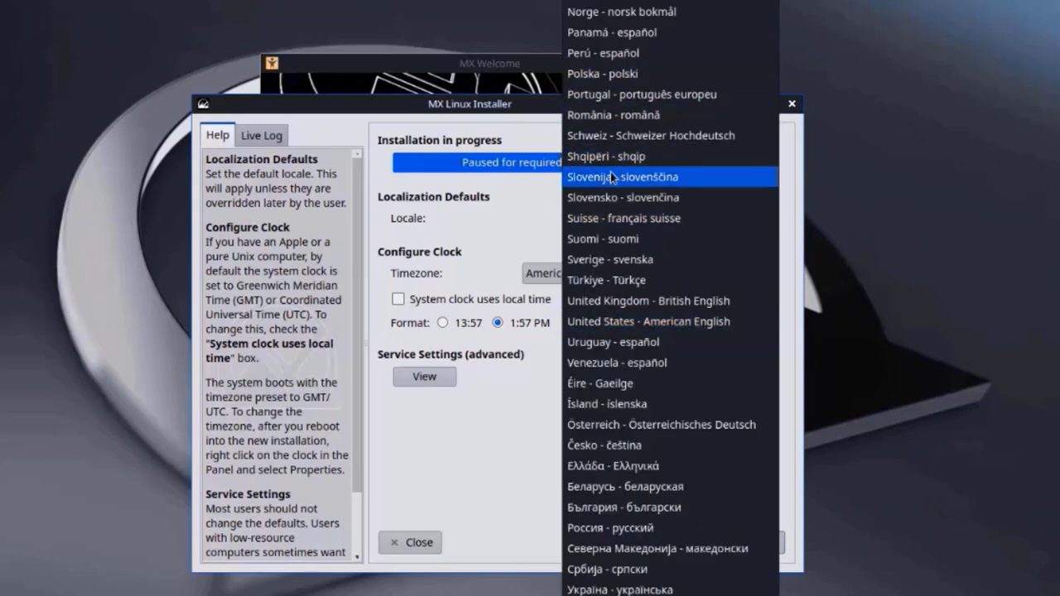
pyautogui.click(512, 241)
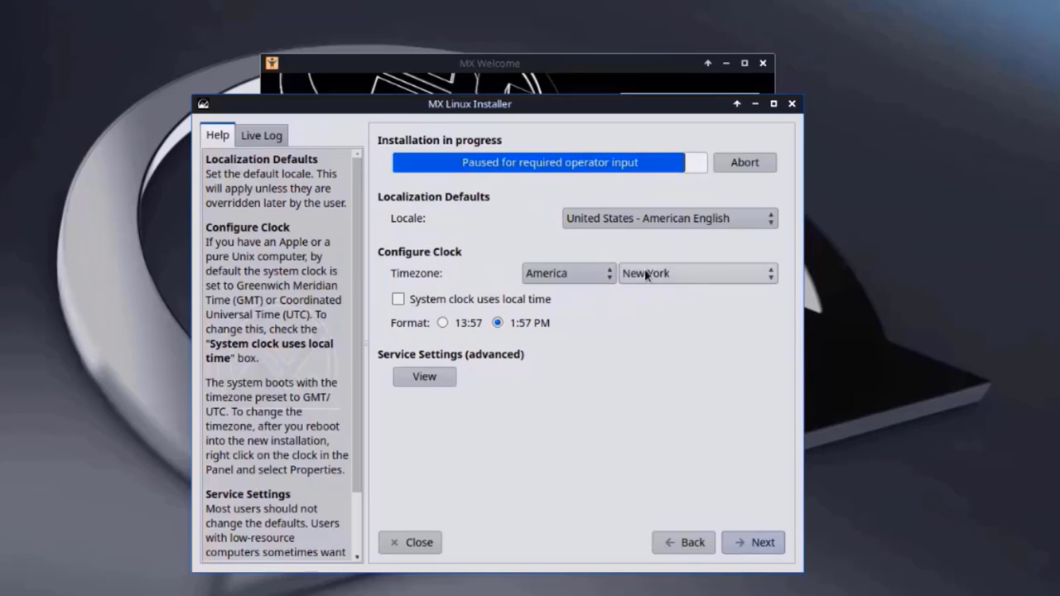
pyautogui.click(597, 274)
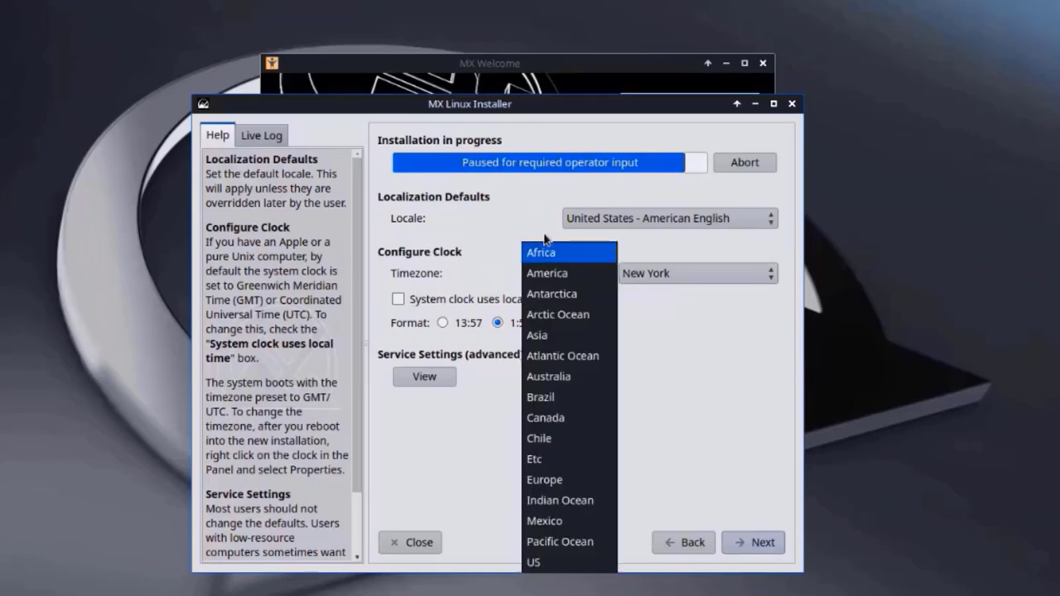
pyautogui.click(550, 273)
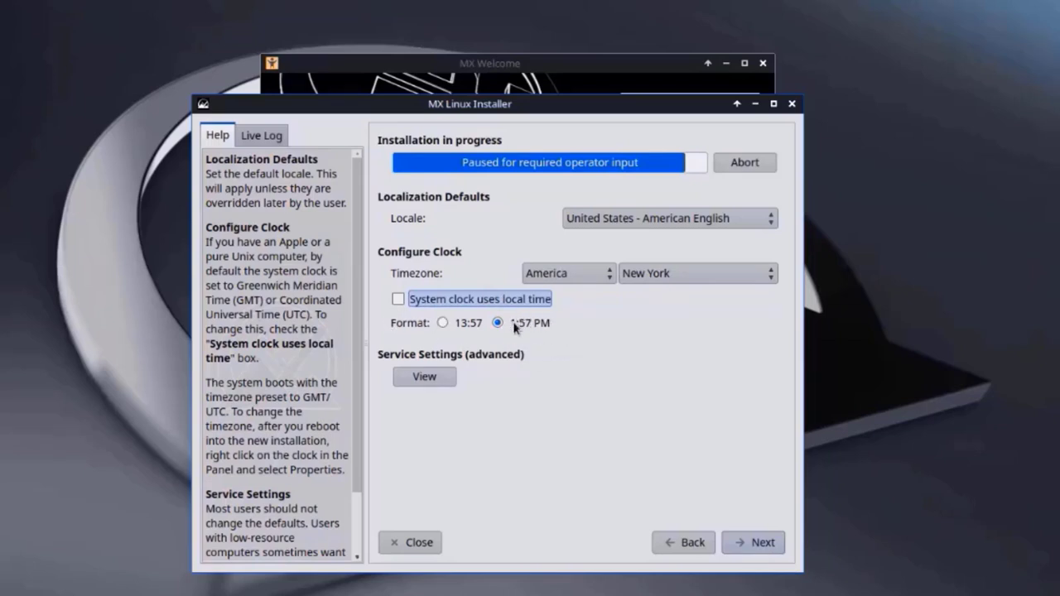
# - Review the default services list, accept it, and continue to the user account page
pyautogui.click(424, 377)
pyautogui.scroll(-1, 570, 374)
pyautogui.scroll(1, 571, 377)
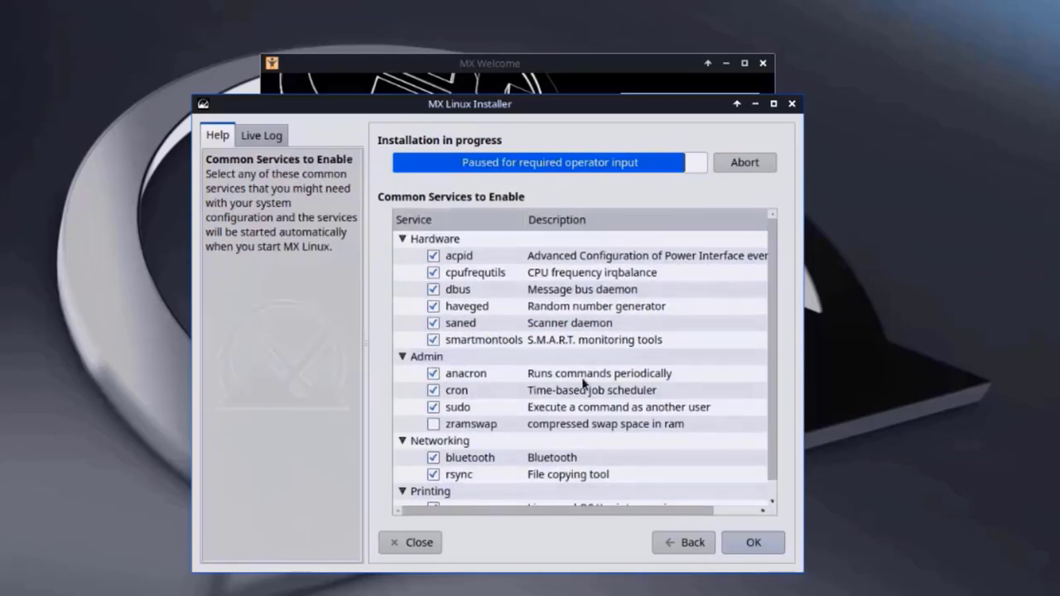
pyautogui.scroll(-1, 622, 418)
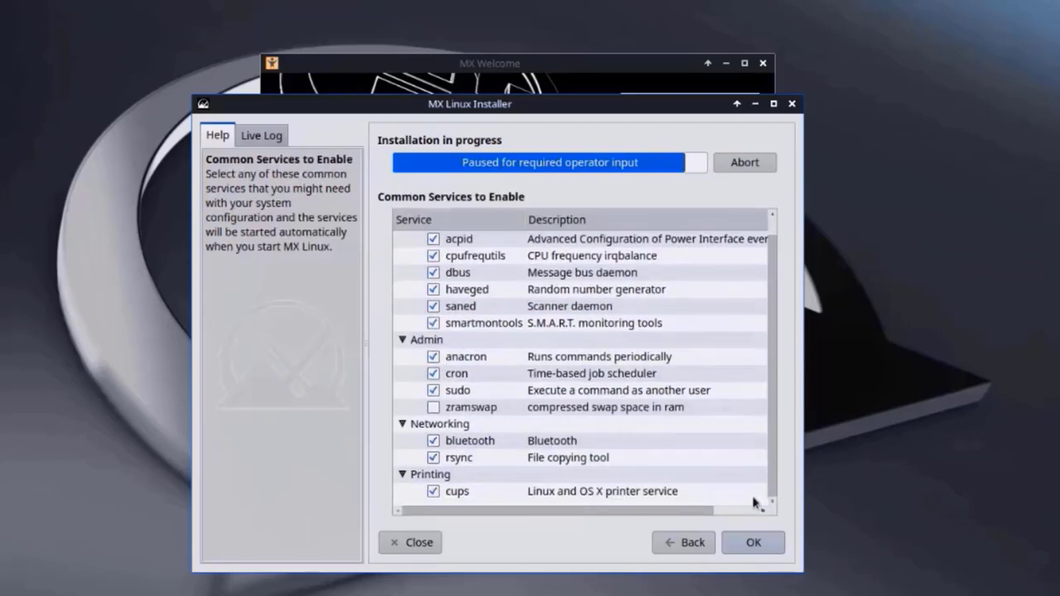
pyautogui.click(751, 542)
pyautogui.click(749, 543)
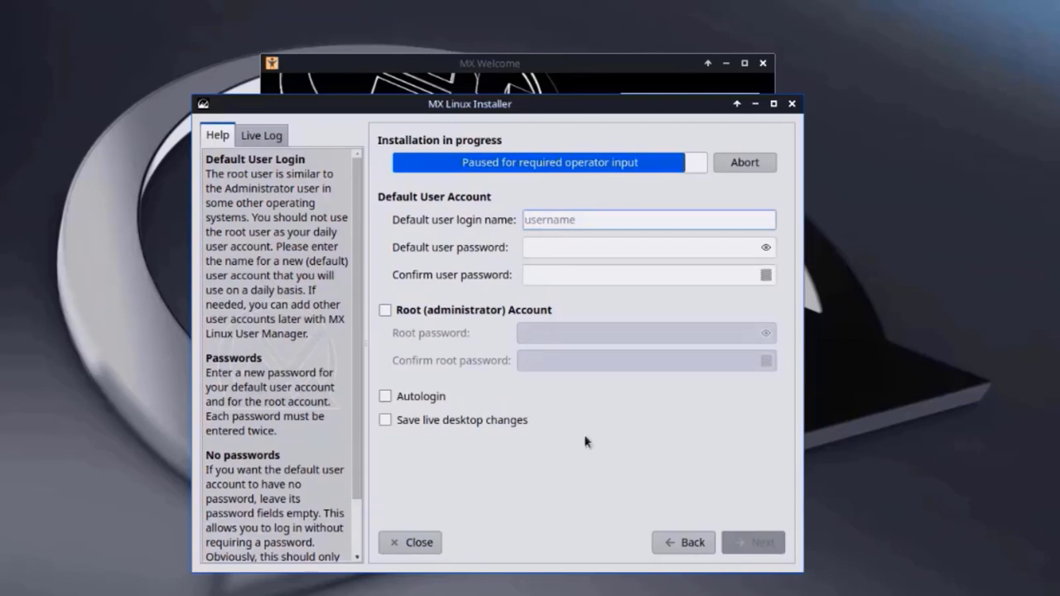
# - Create the default user 'john' and enter its password twice
pyautogui.write('john')
pyautogui.press('Tab')
pyautogui.write('demo')
pyautogui.press('Tab')
pyautogui.write('demo')
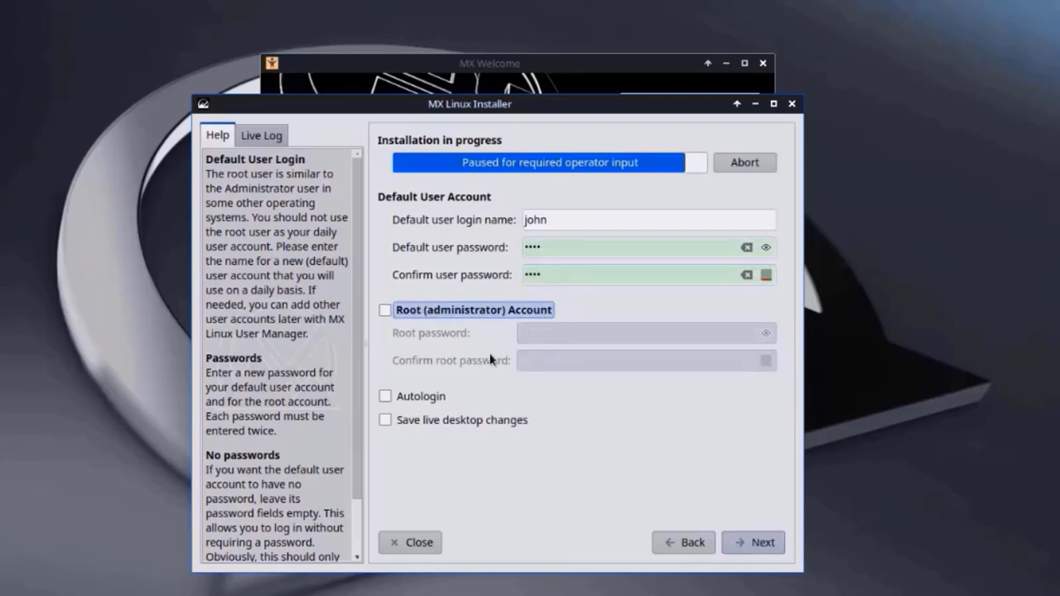
# - Enable a root account with its password entered twice, then finish installing and reboot
pyautogui.press('space')
pyautogui.click(560, 332)
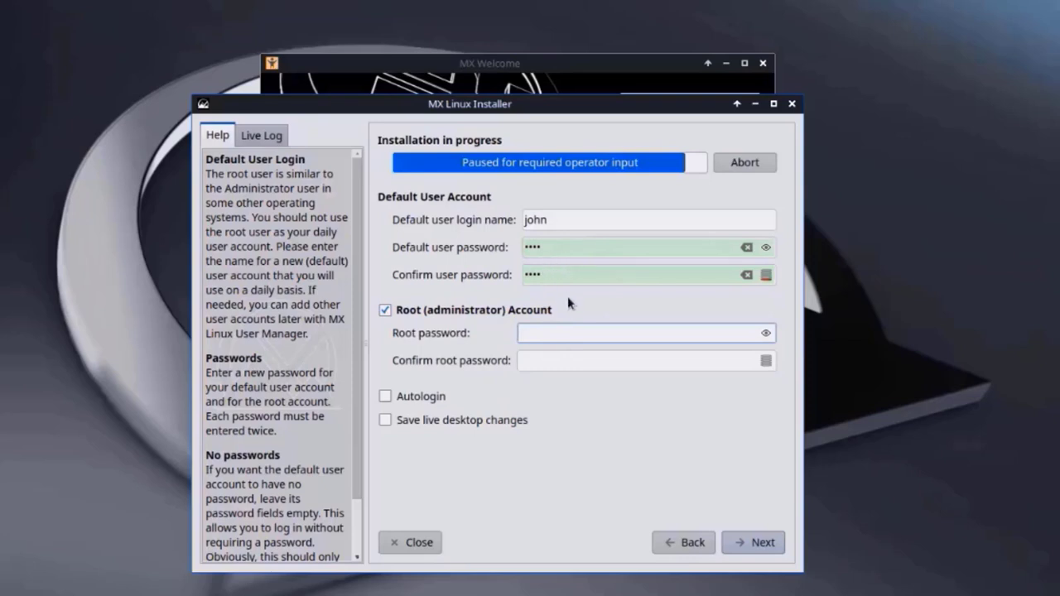
pyautogui.write('••••')
pyautogui.click(554, 362)
pyautogui.write('••••')
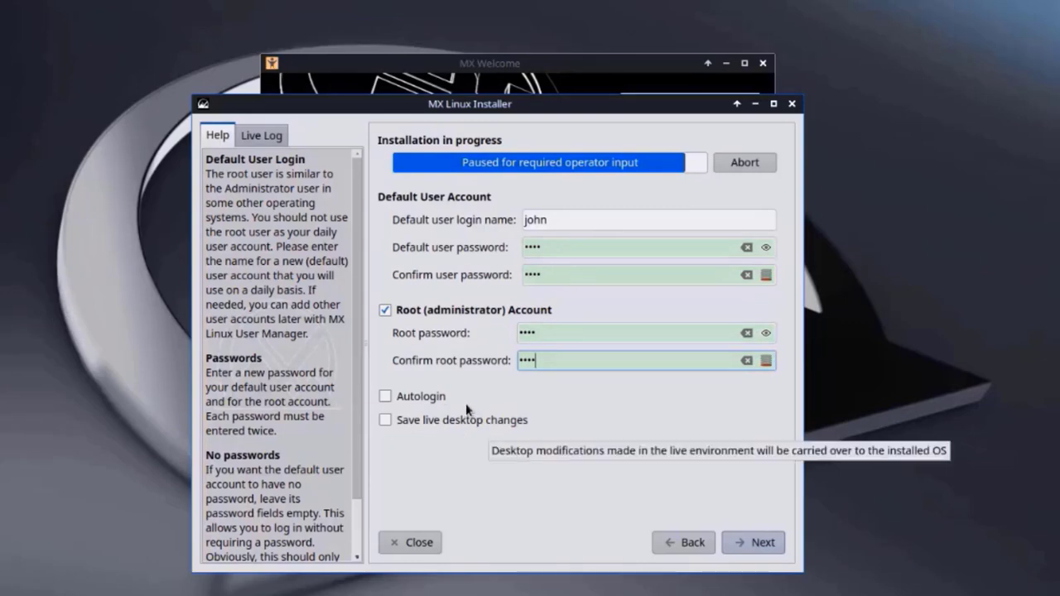
pyautogui.click(748, 542)
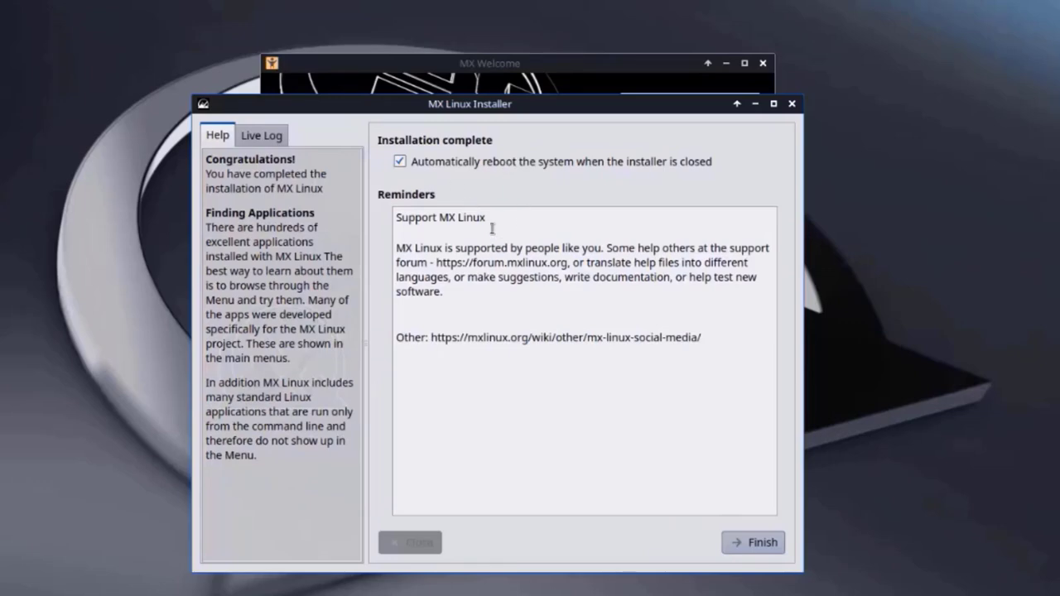
pyautogui.click(741, 540)
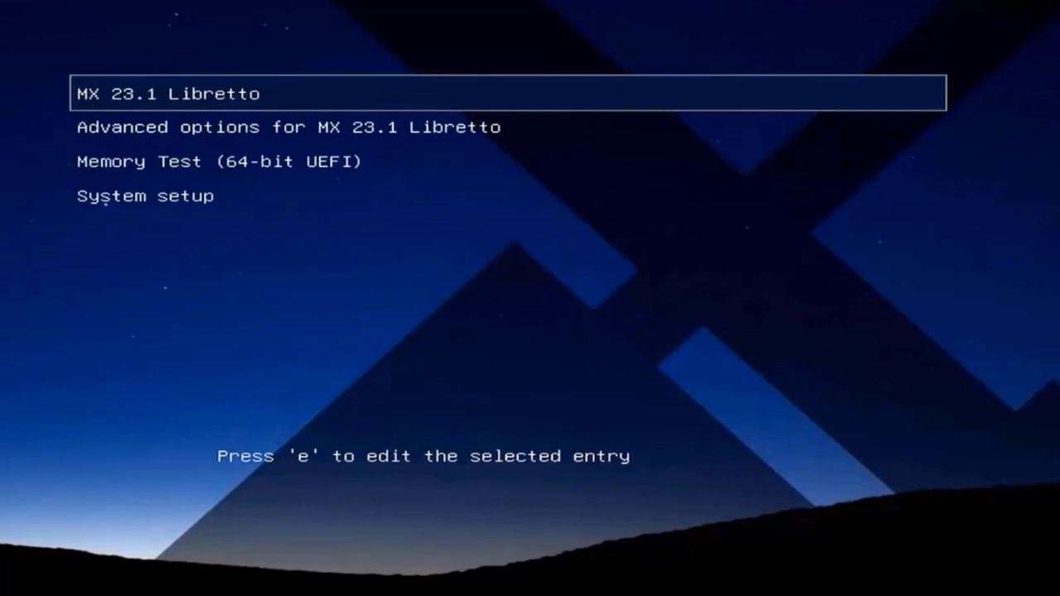
# - Look at the GRUB Advanced options, return, then boot MX 23.1 Libretto
pyautogui.press('Down')
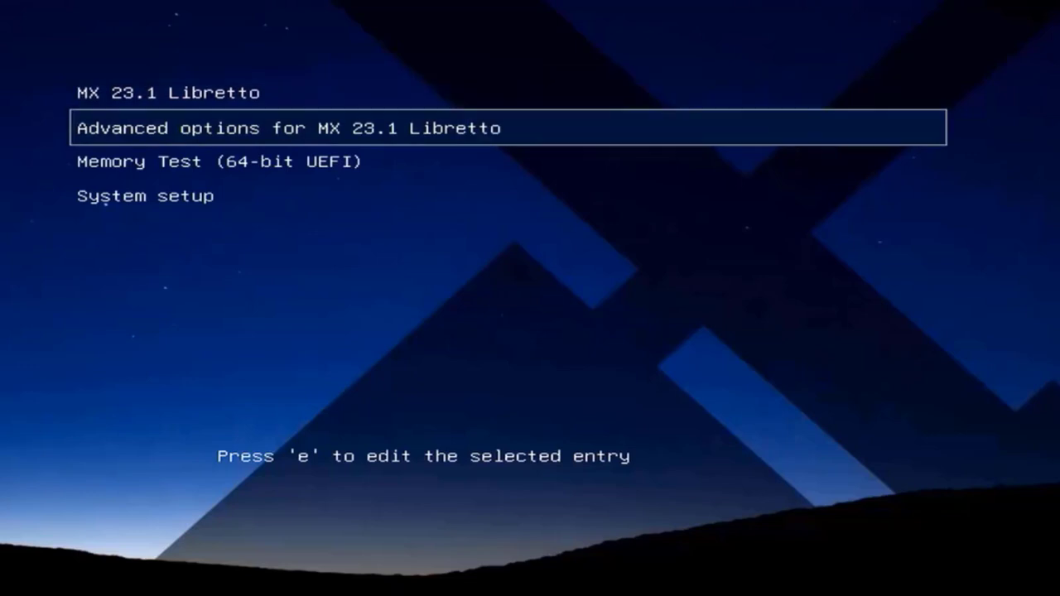
pyautogui.press('Return')
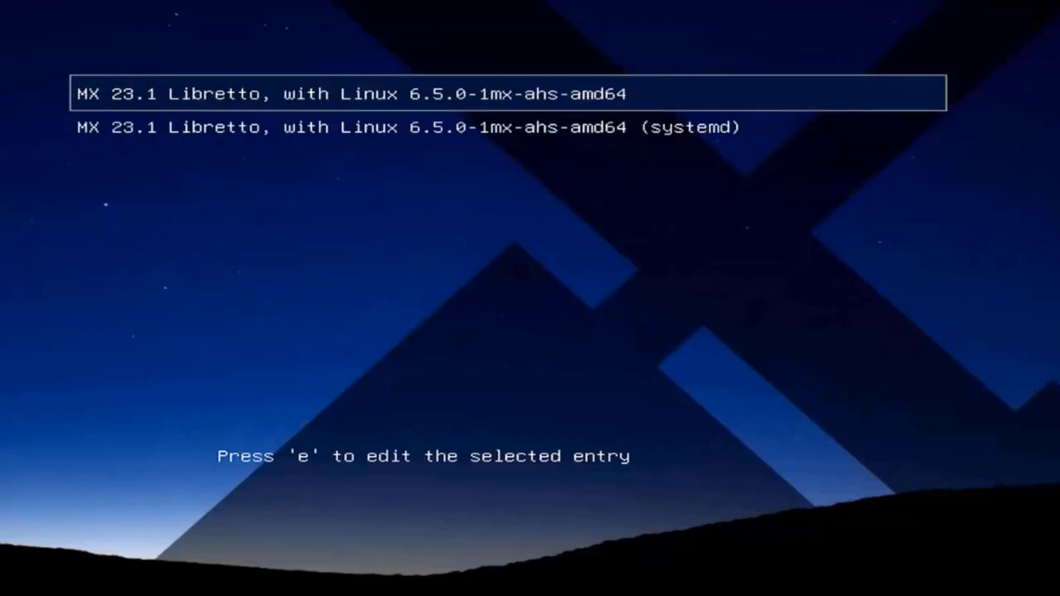
pyautogui.press('Escape')
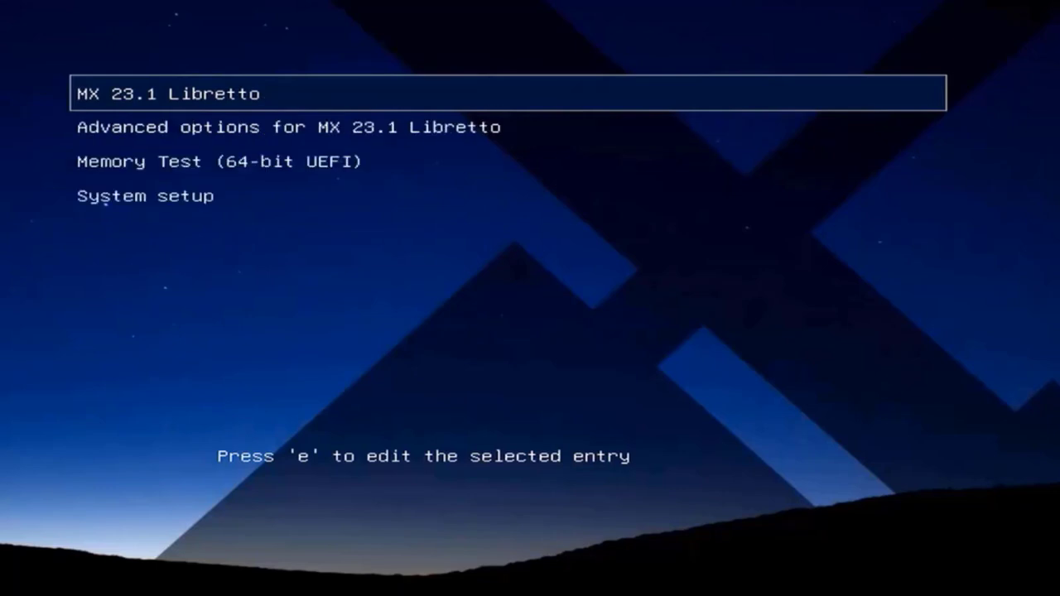
pyautogui.press('Down')
pyautogui.press('Down')
pyautogui.press('Down')
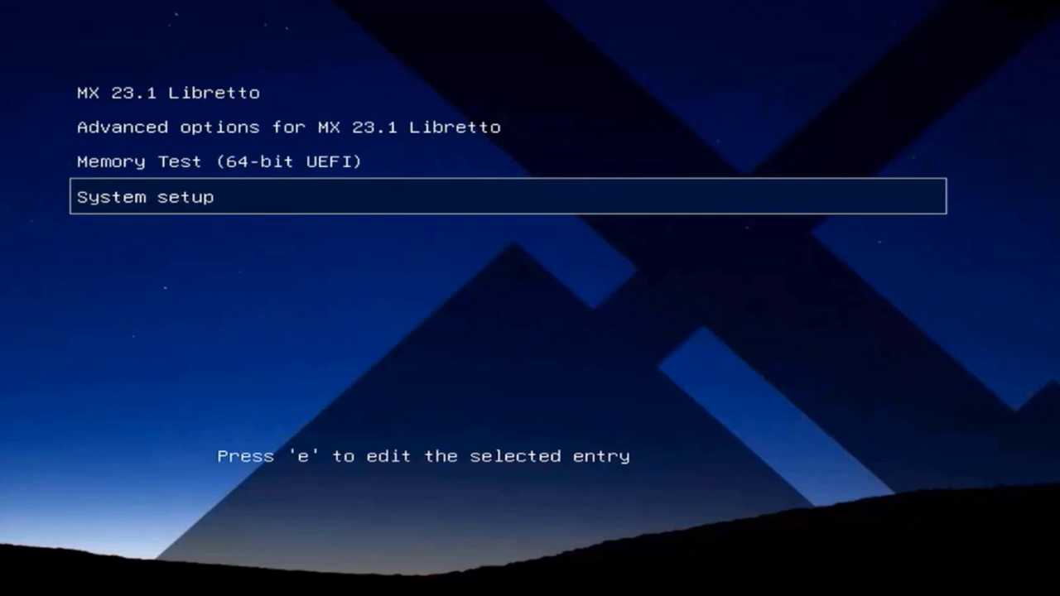
pyautogui.press('Home')
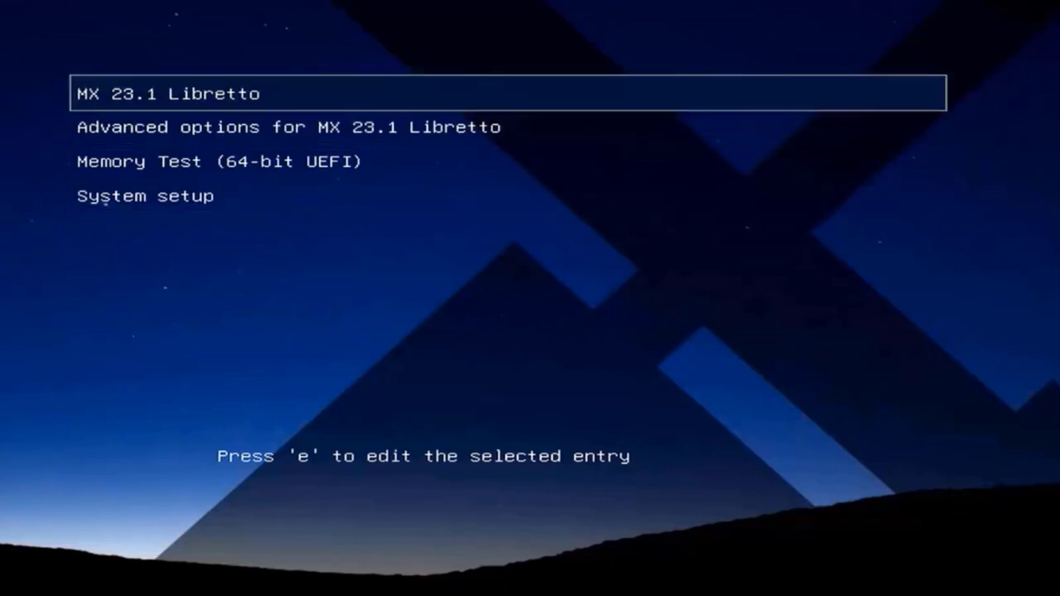
pyautogui.press('Return')
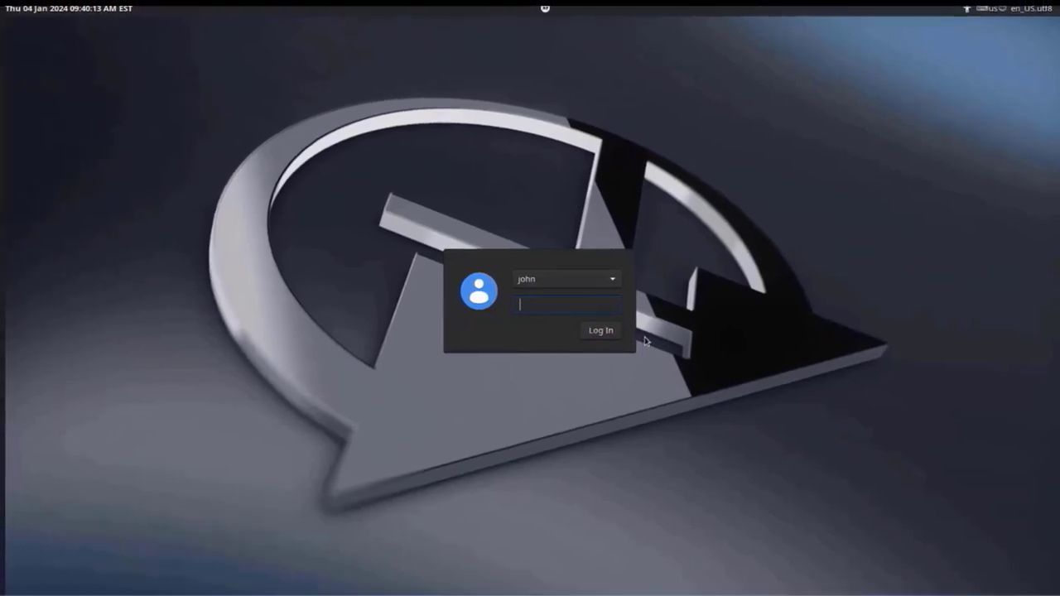
# - Sign in with the account password and bring up the Applications menu's Favorites list
pyautogui.write('•••')
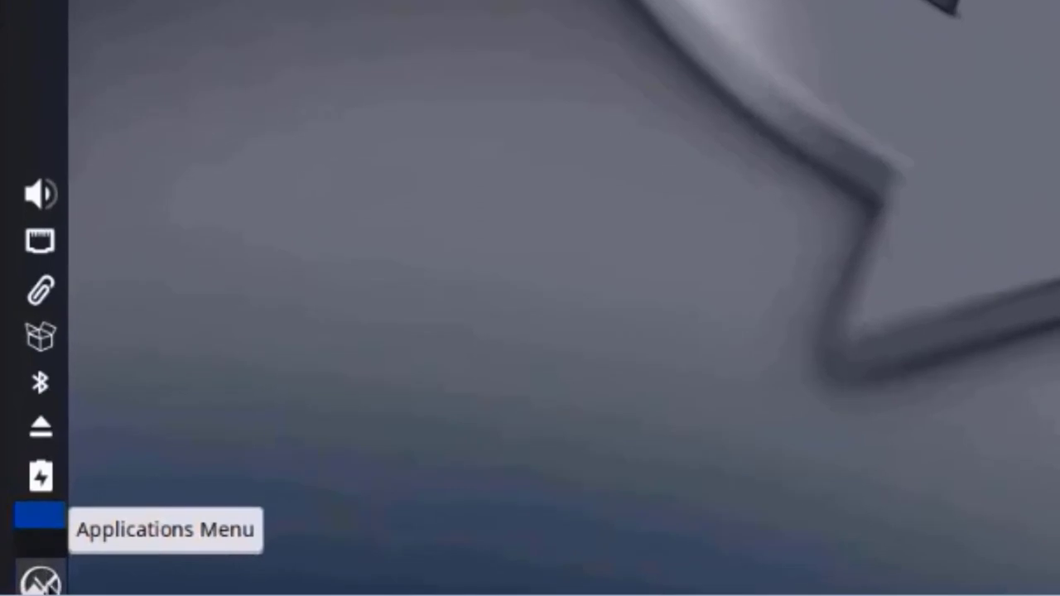
pyautogui.click(40, 579)
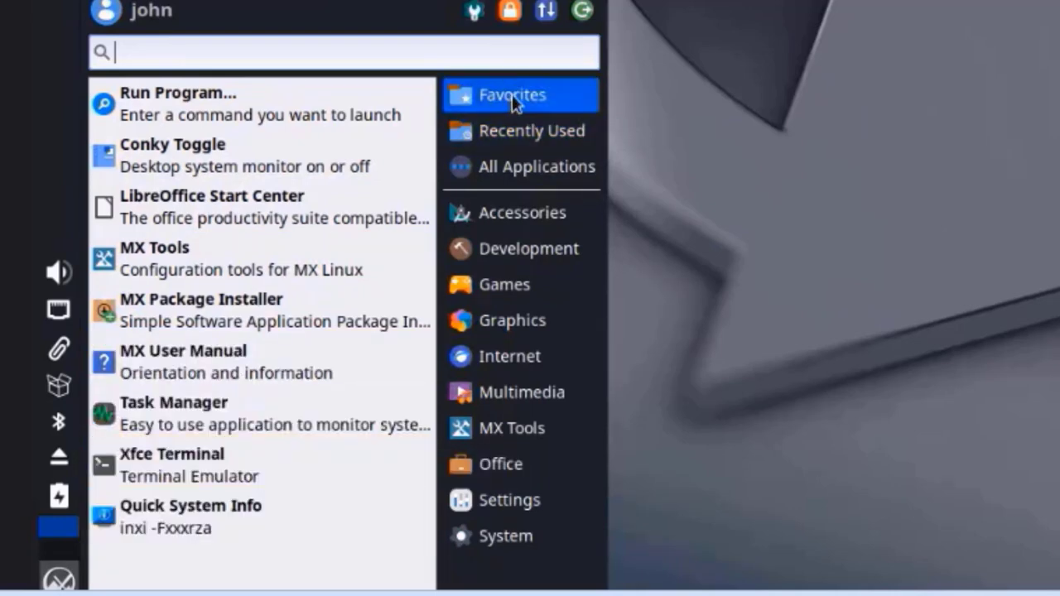
# - Browse the Recently Used, All Applications, Accessories, Development, Games, Graphics and Internet categories
pyautogui.click(516, 133)
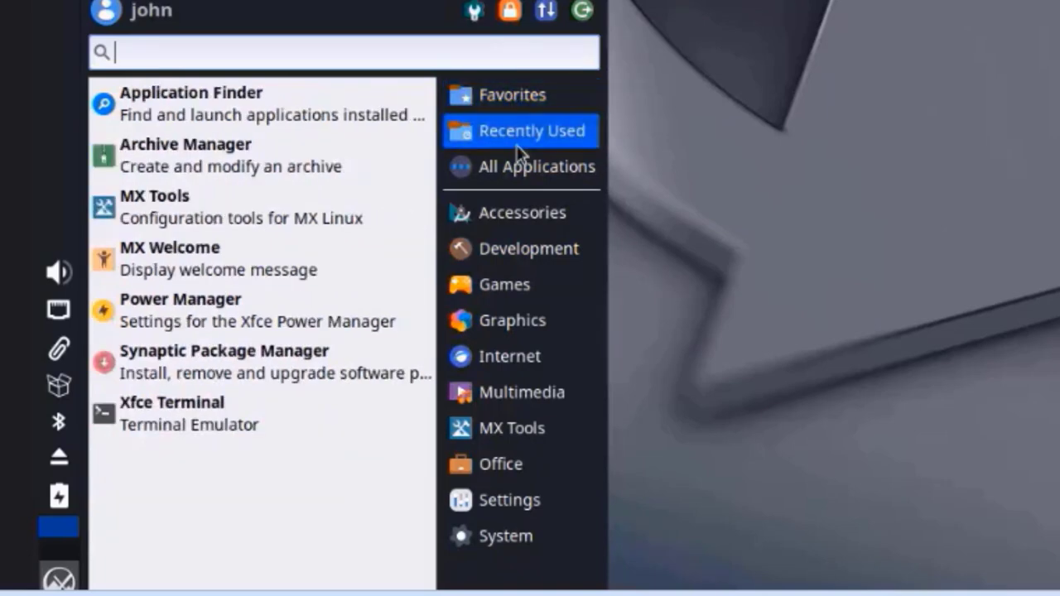
pyautogui.click(523, 170)
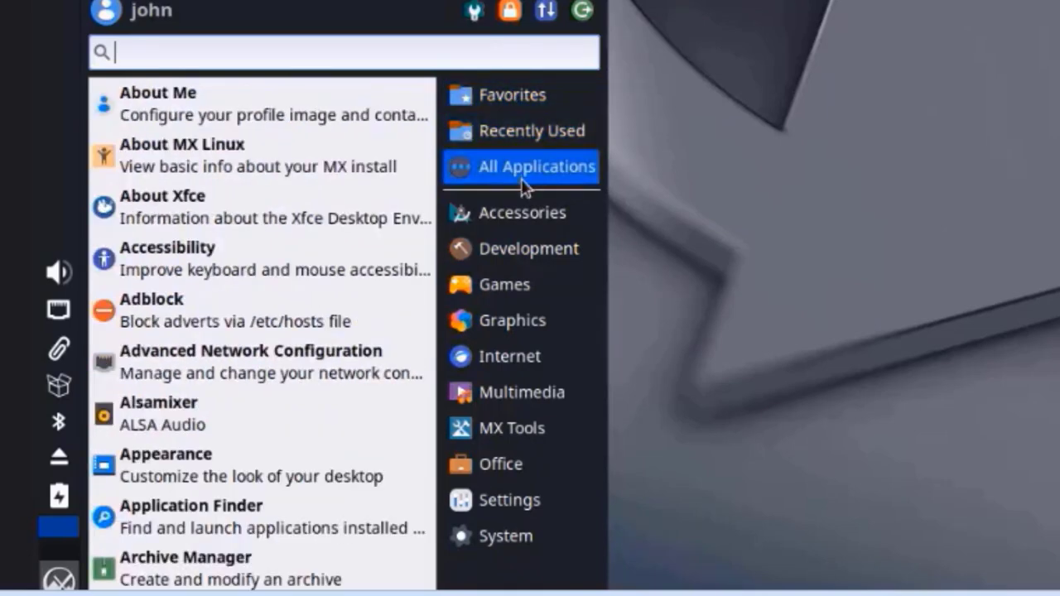
pyautogui.click(523, 211)
pyautogui.click(524, 258)
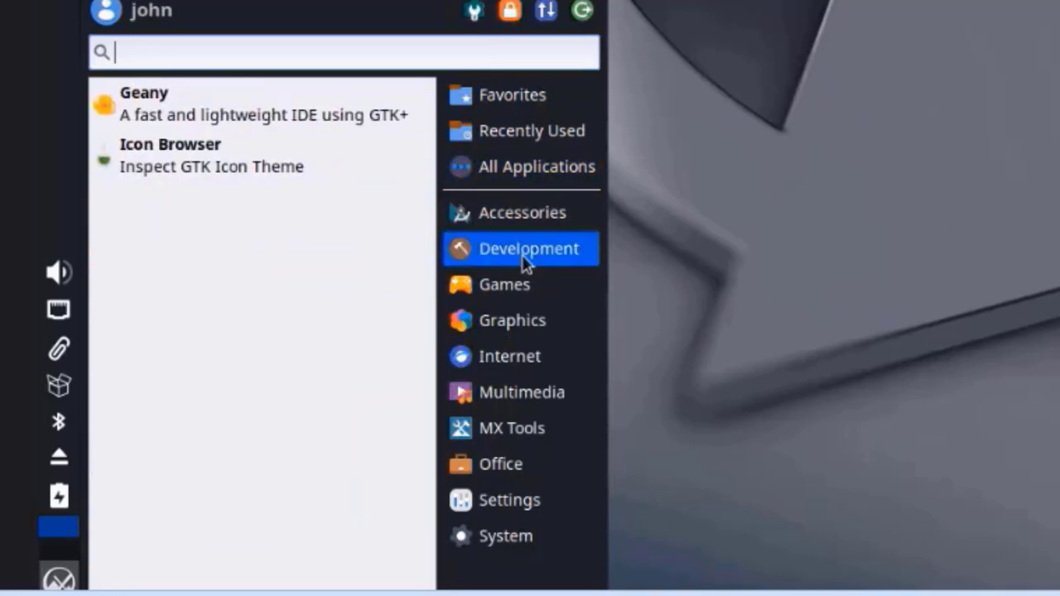
pyautogui.click(518, 293)
pyautogui.click(512, 326)
pyautogui.click(503, 357)
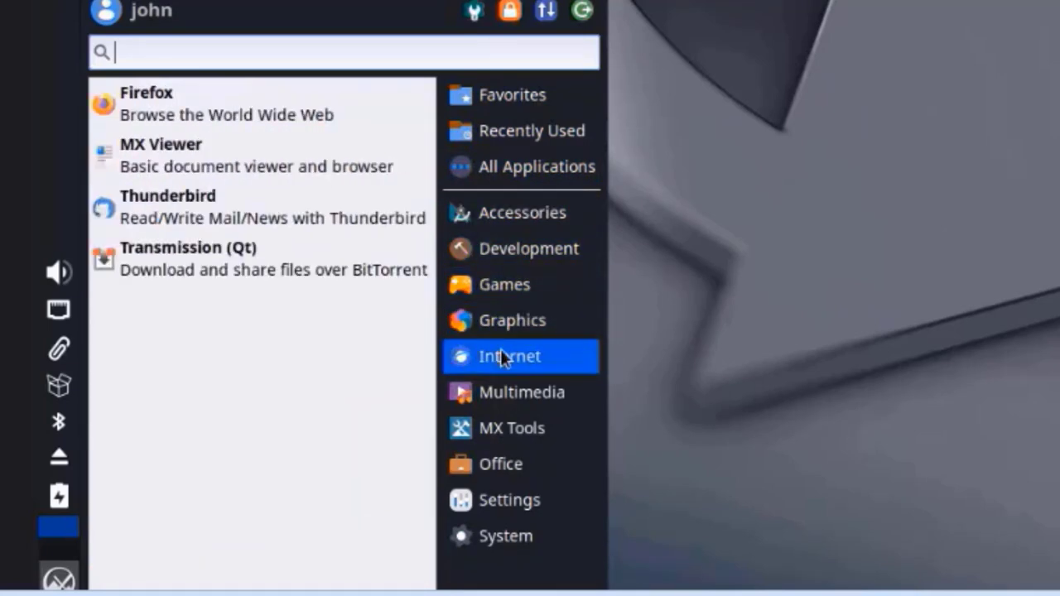
# - Browse the Multimedia, MX Tools, Office, Settings and System categories, then close the menu
pyautogui.click(503, 398)
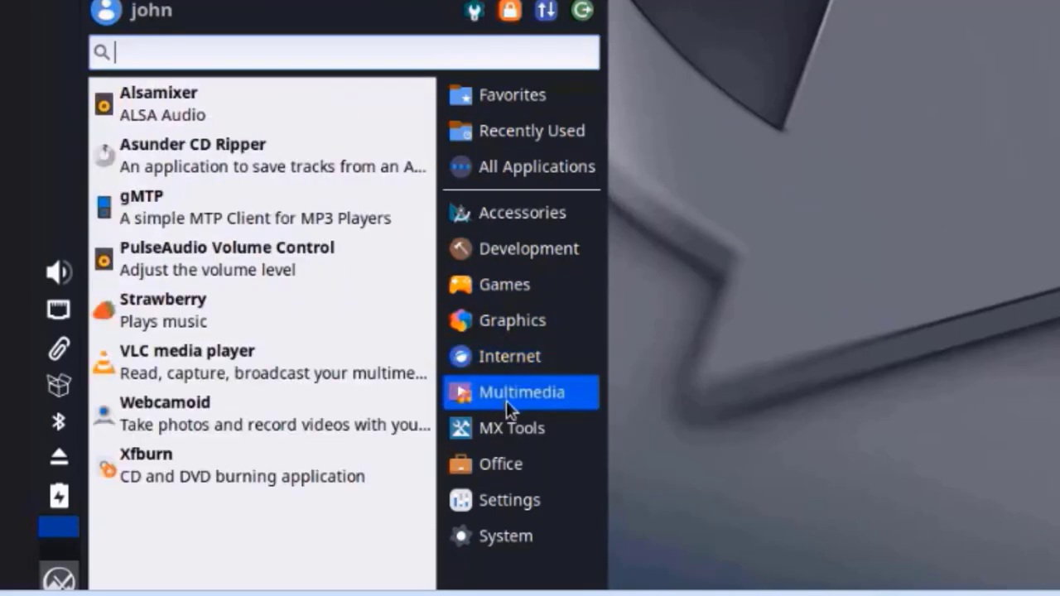
pyautogui.click(501, 431)
pyautogui.click(459, 468)
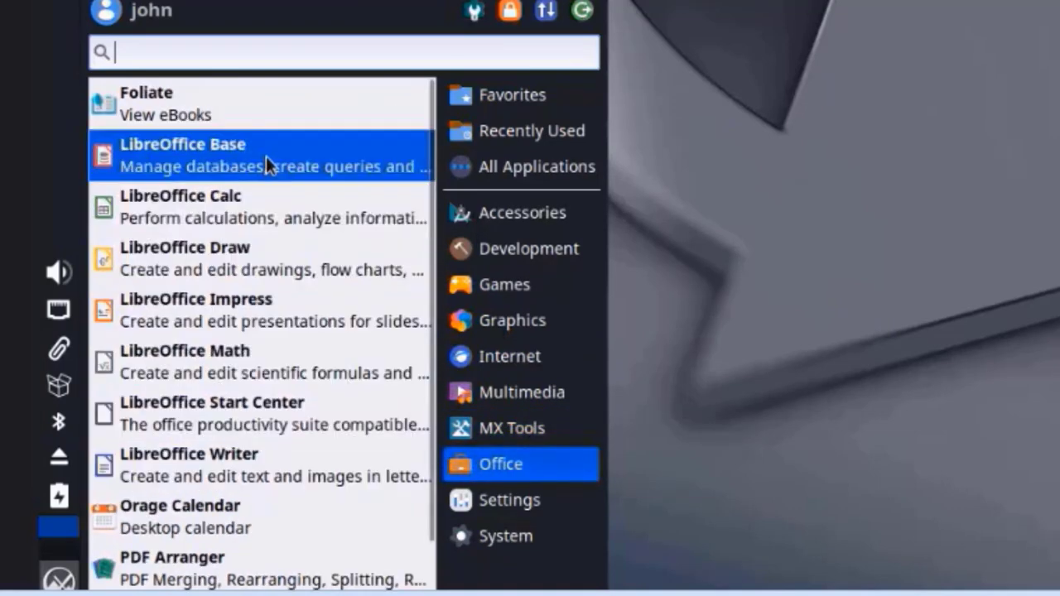
pyautogui.click(530, 502)
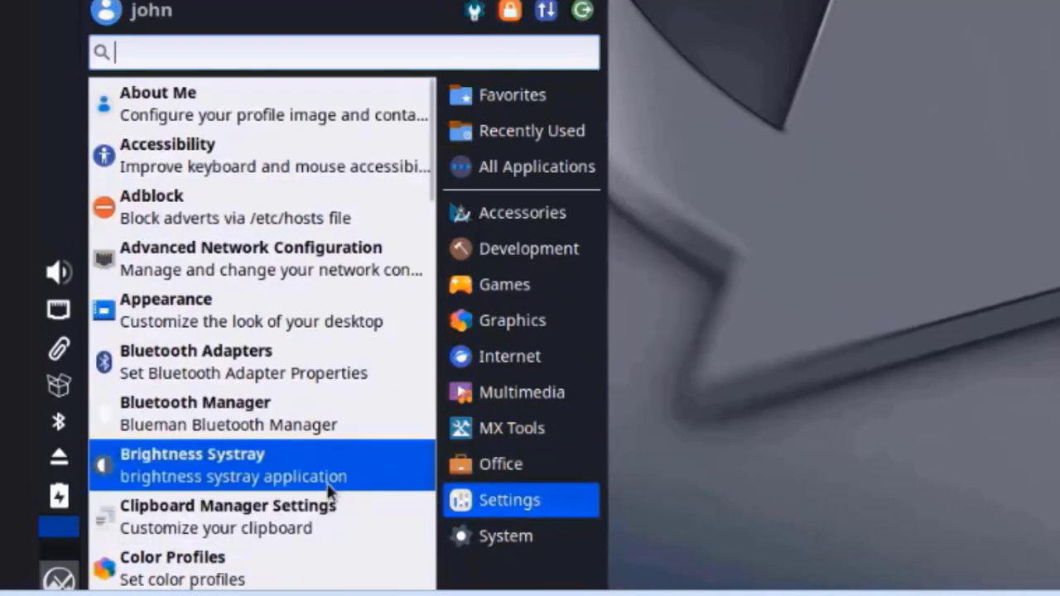
pyautogui.click(487, 540)
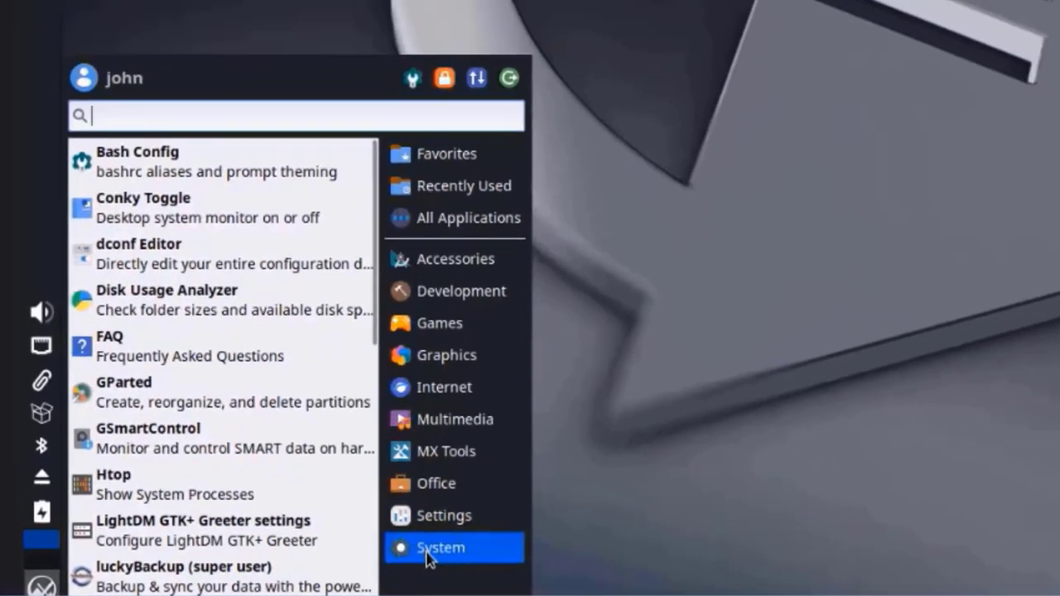
pyautogui.click(573, 193)
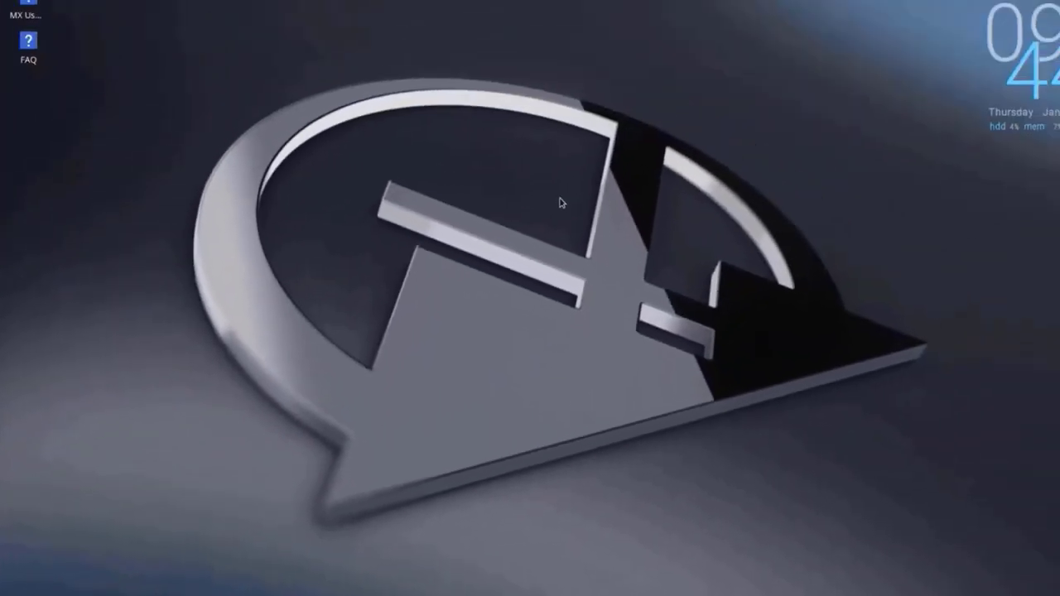
# - Try Create Launcher, Create URL Link and Open Terminal Here from the desktop's context menu
pyautogui.rightClick(455, 100)
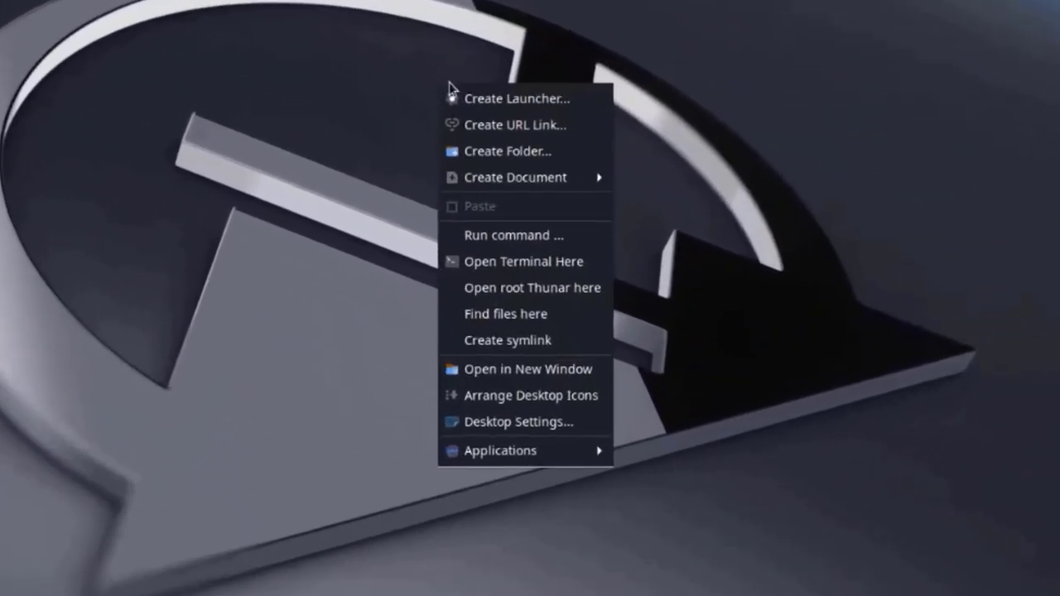
pyautogui.click(511, 101)
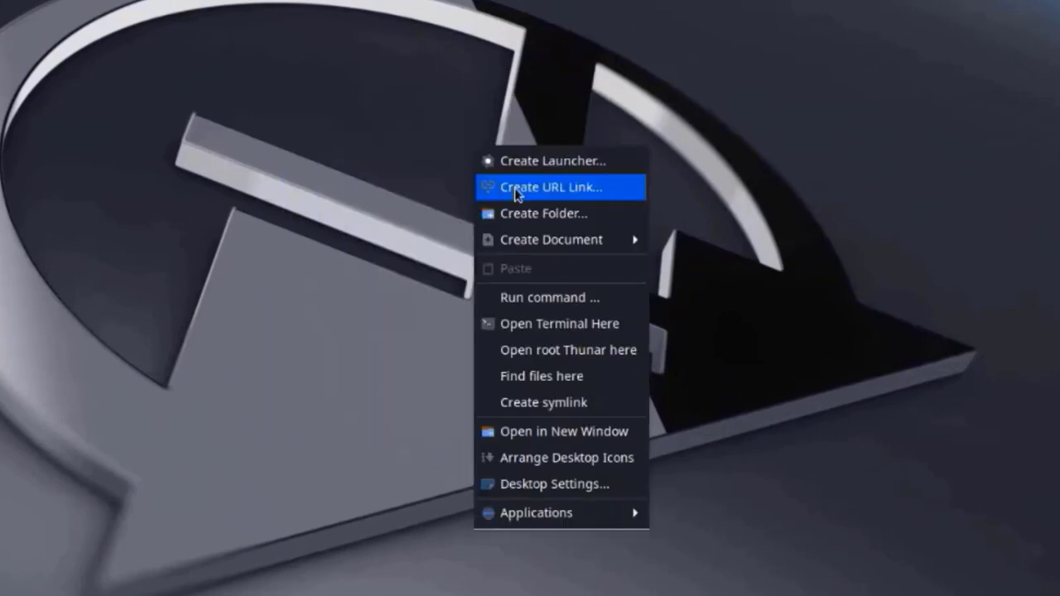
pyautogui.click(515, 189)
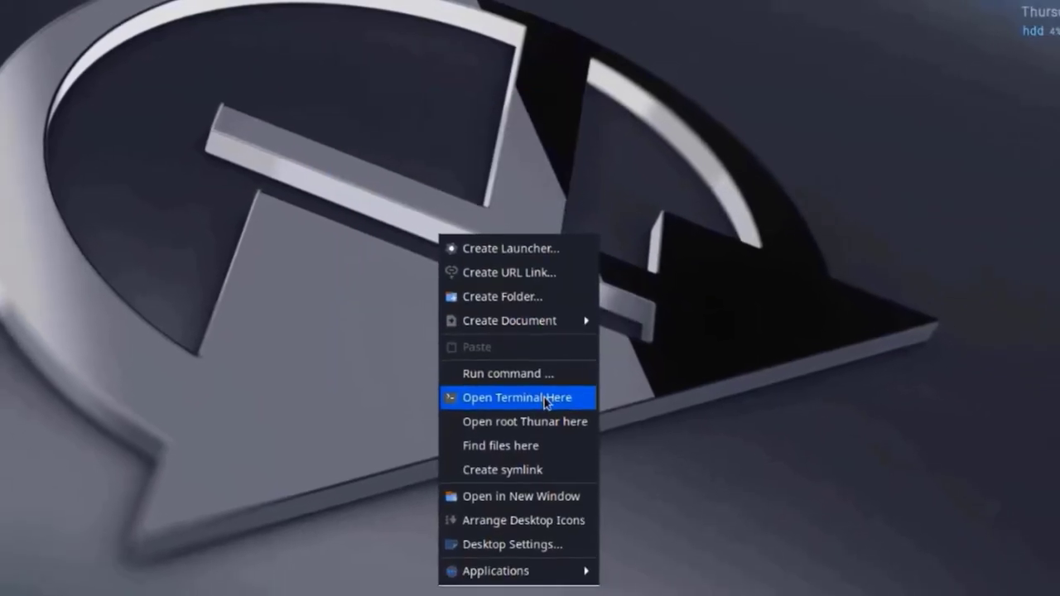
pyautogui.click(546, 389)
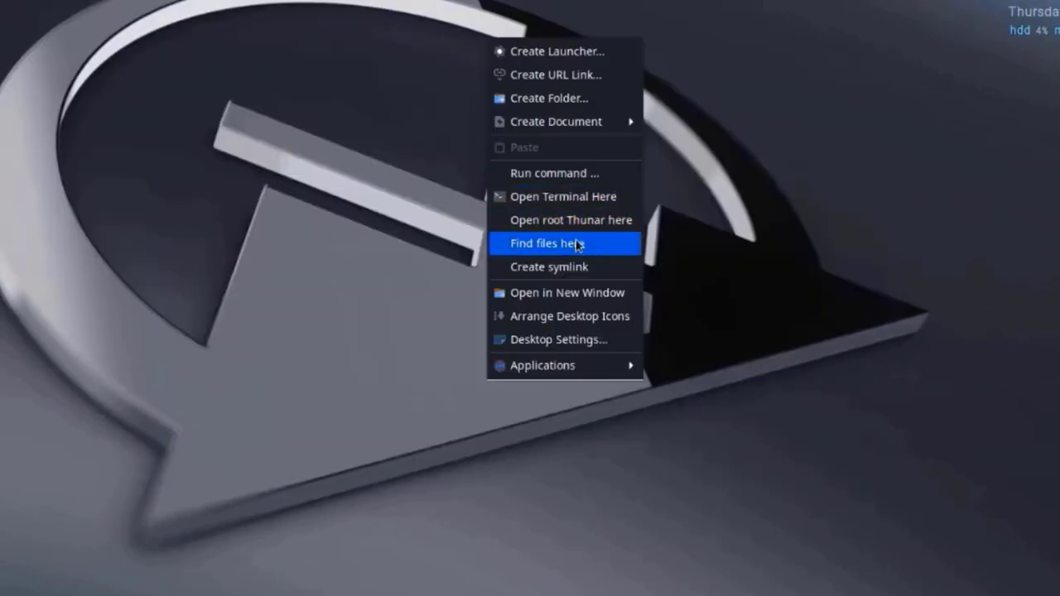
# - Look over the Menus and Icons pages, then choose the blue mountain landscape wallpaper
pyautogui.click(552, 339)
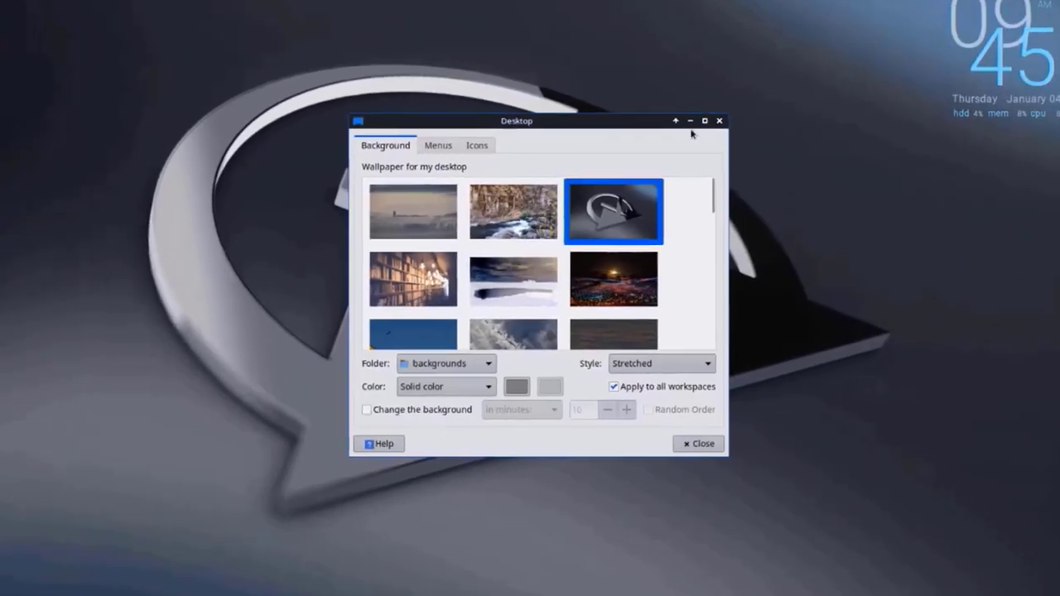
pyautogui.click(690, 117)
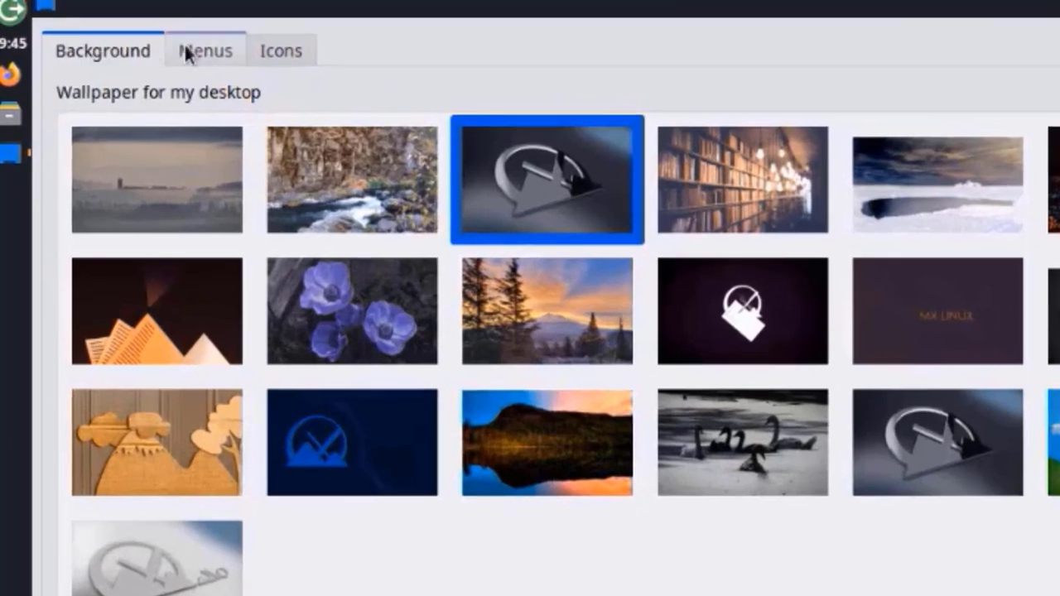
pyautogui.click(98, 24)
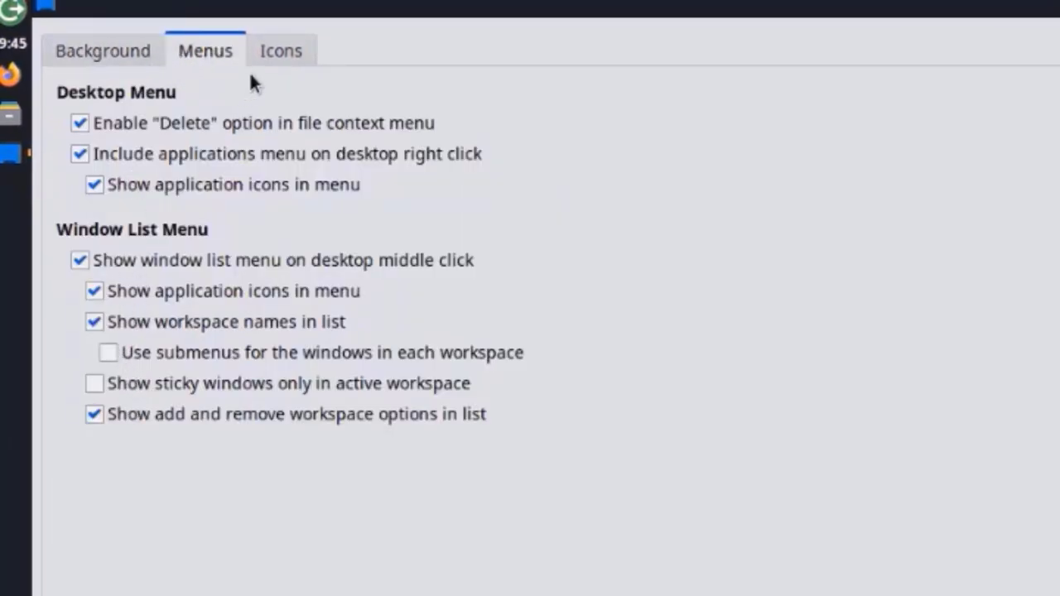
pyautogui.click(261, 51)
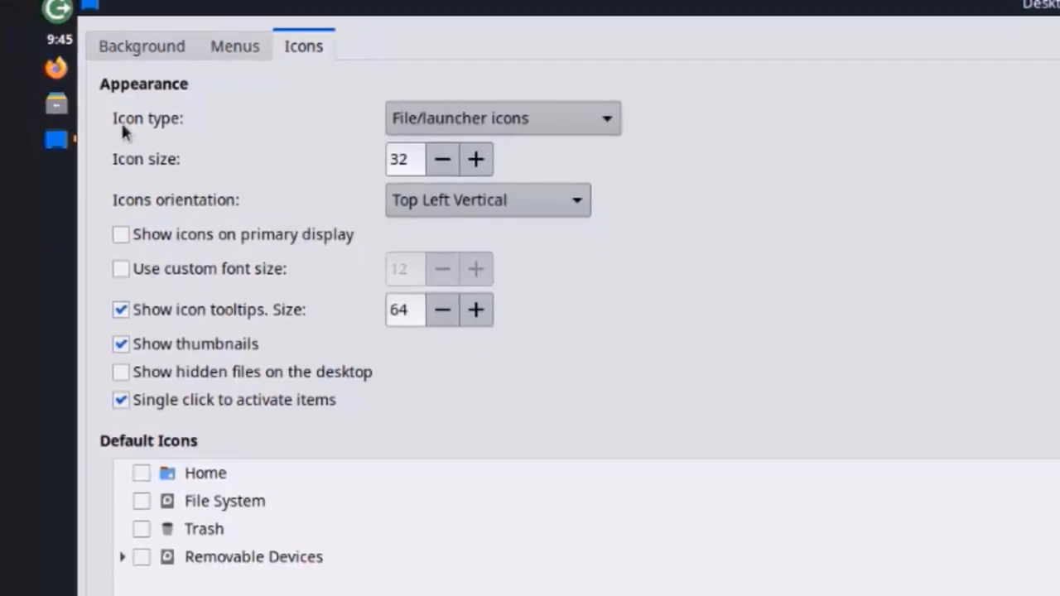
pyautogui.click(141, 45)
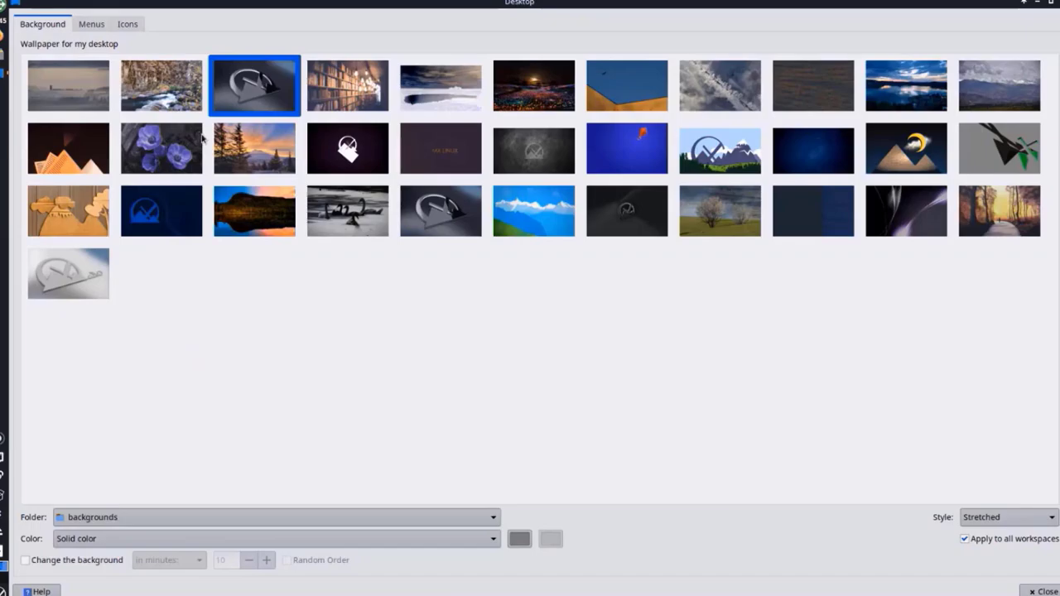
pyautogui.click(534, 210)
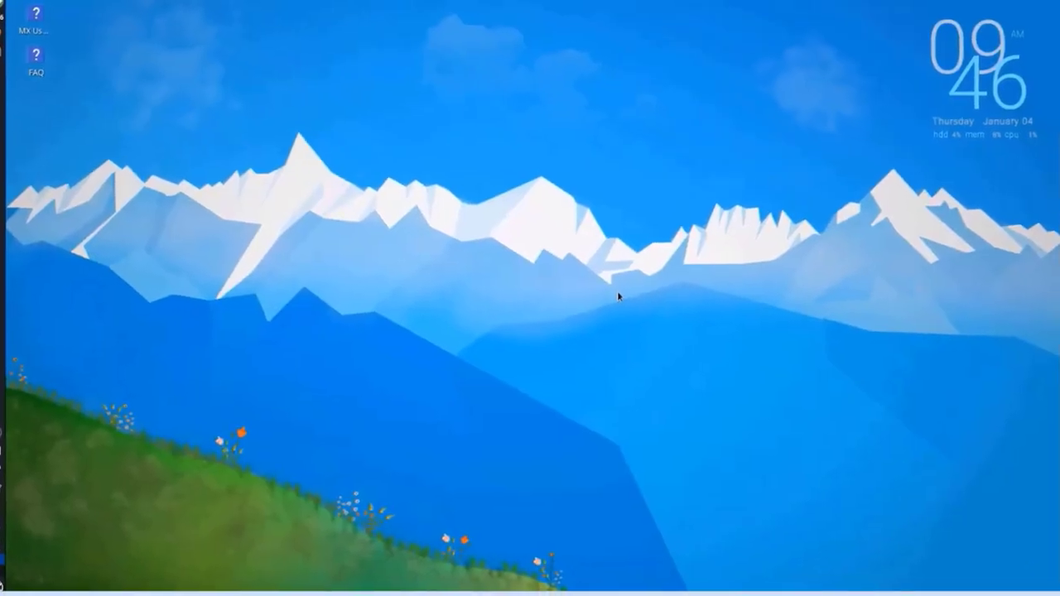
# - Launch Firewall Configuration from the desktop menu's Applications > Settings submenu
pyautogui.rightClick(499, 110)
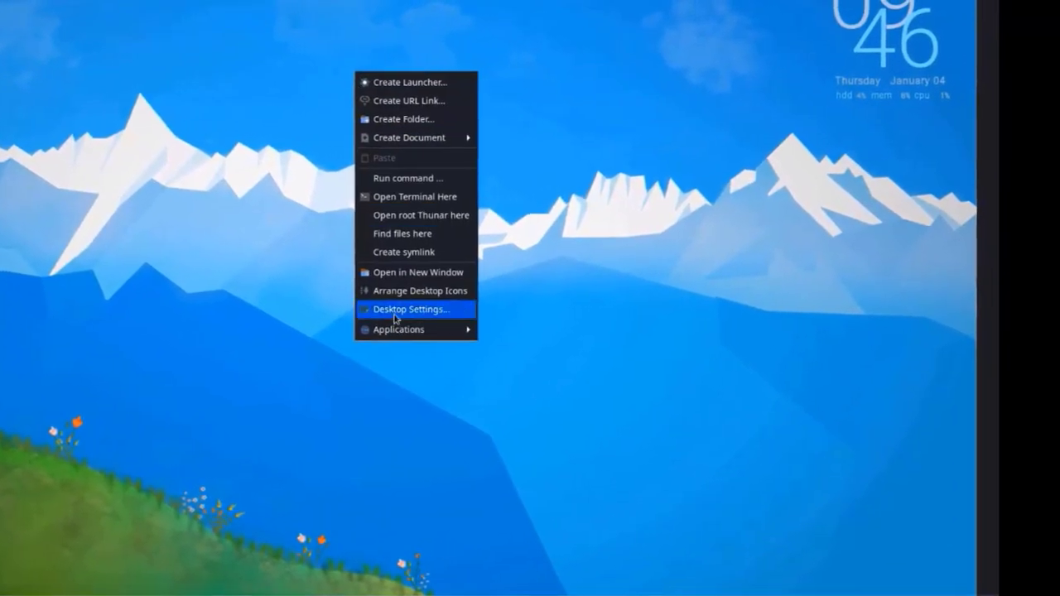
pyautogui.moveTo(403, 331)
pyautogui.moveTo(545, 386)
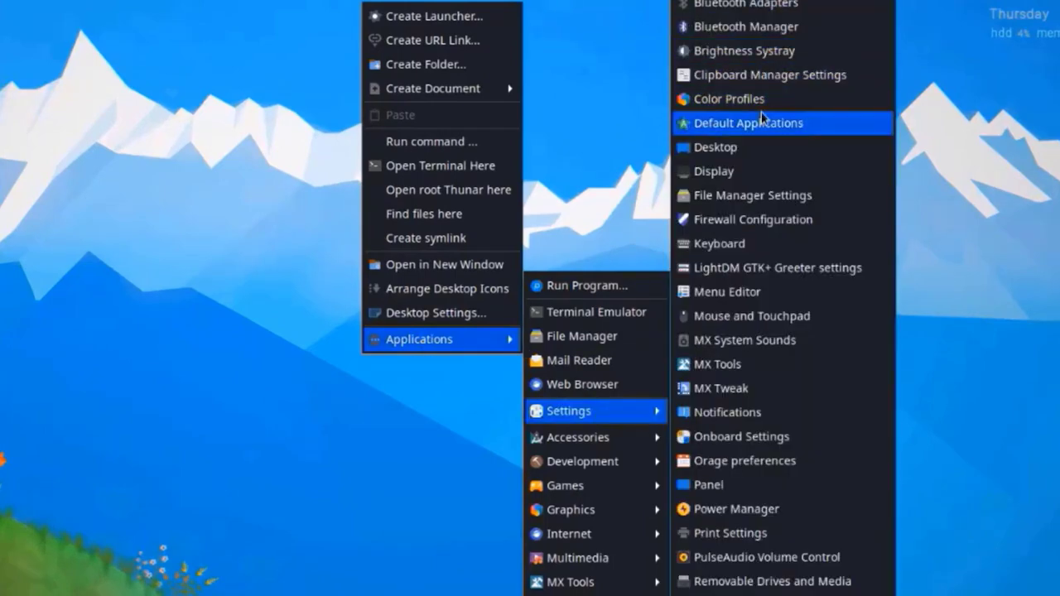
pyautogui.scroll(-10, 778, 571)
pyautogui.scroll(4, 786, 526)
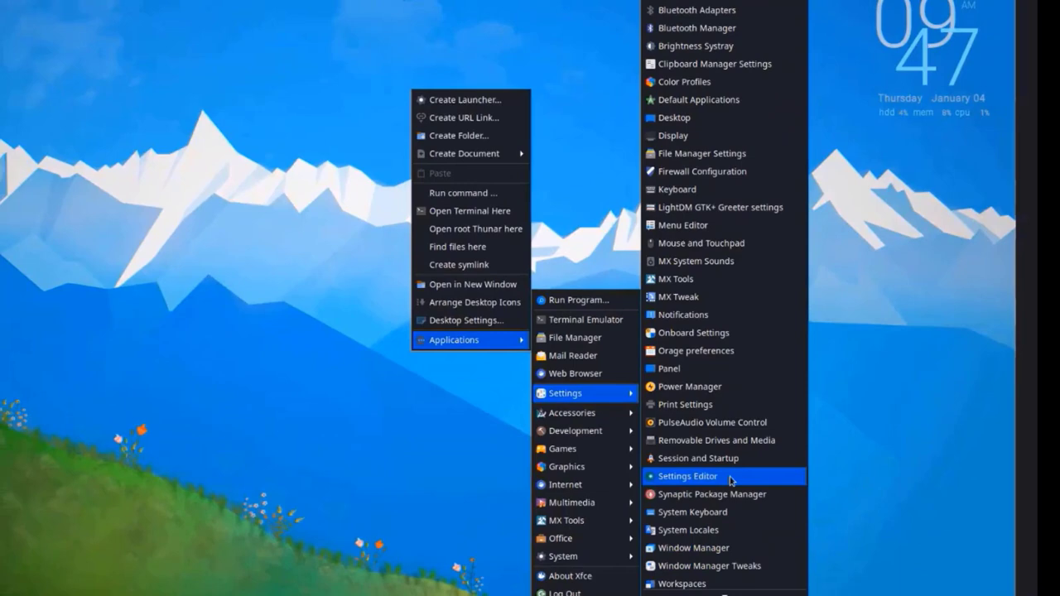
pyautogui.scroll(2, 732, 480)
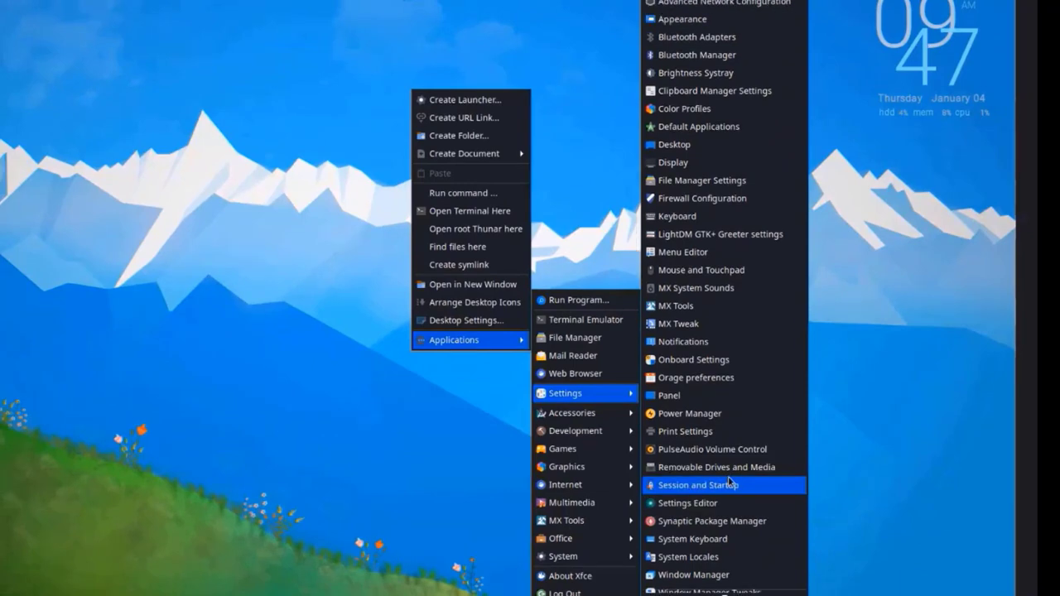
pyautogui.click(712, 199)
# - Authenticate, review the firewall's Rules, Report and Log tabs, then open the File Manager
pyautogui.write('••••')
pyautogui.press('Return')
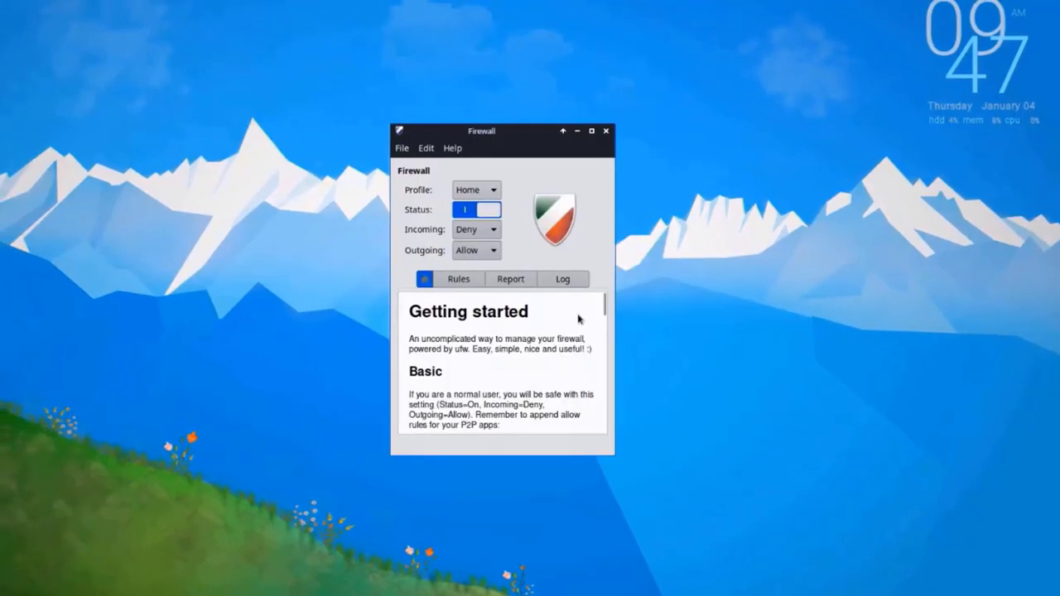
pyautogui.click(460, 280)
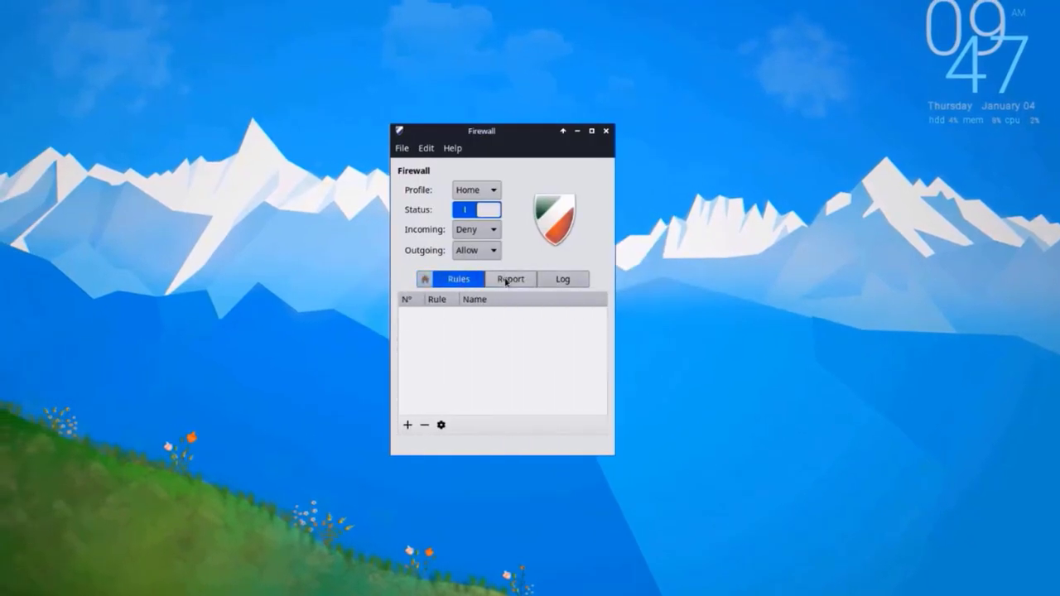
pyautogui.click(505, 282)
pyautogui.click(562, 279)
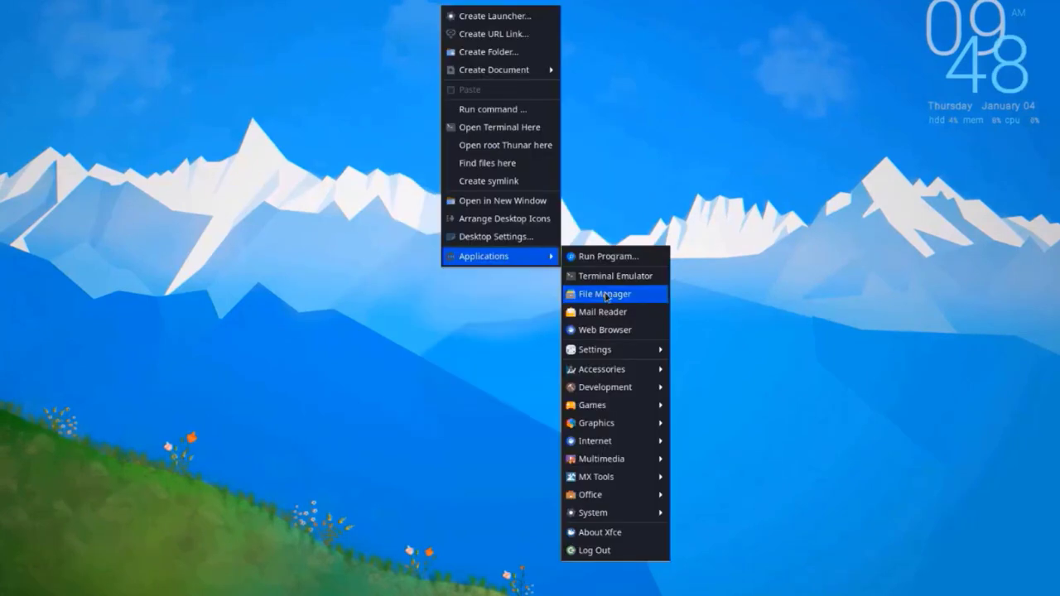
pyautogui.click(605, 296)
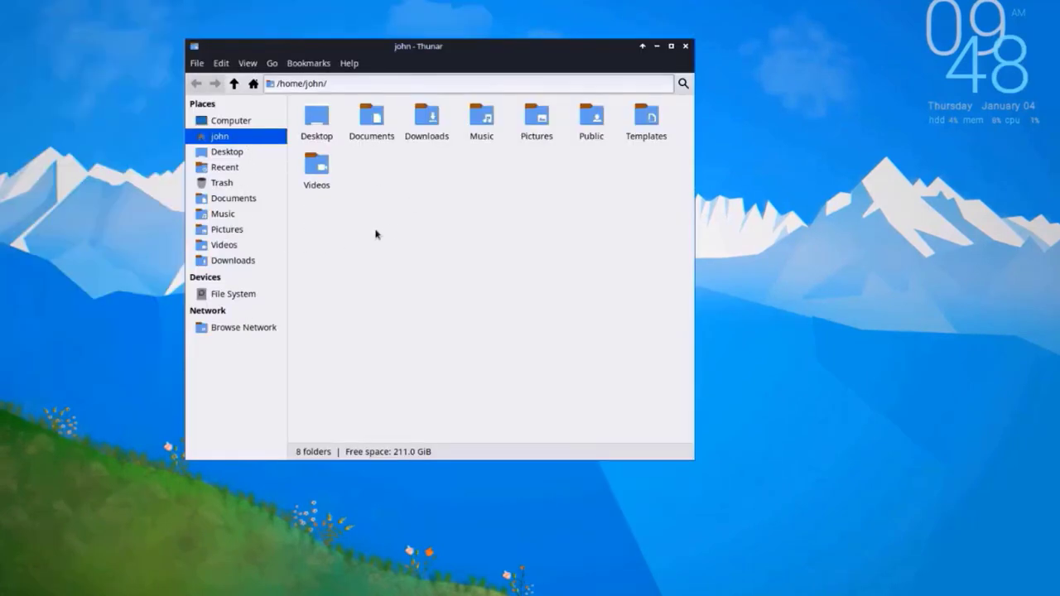
# - From the home folder's context menu, open Appearance settings and try the mx-comfort theme
pyautogui.rightClick(468, 190)
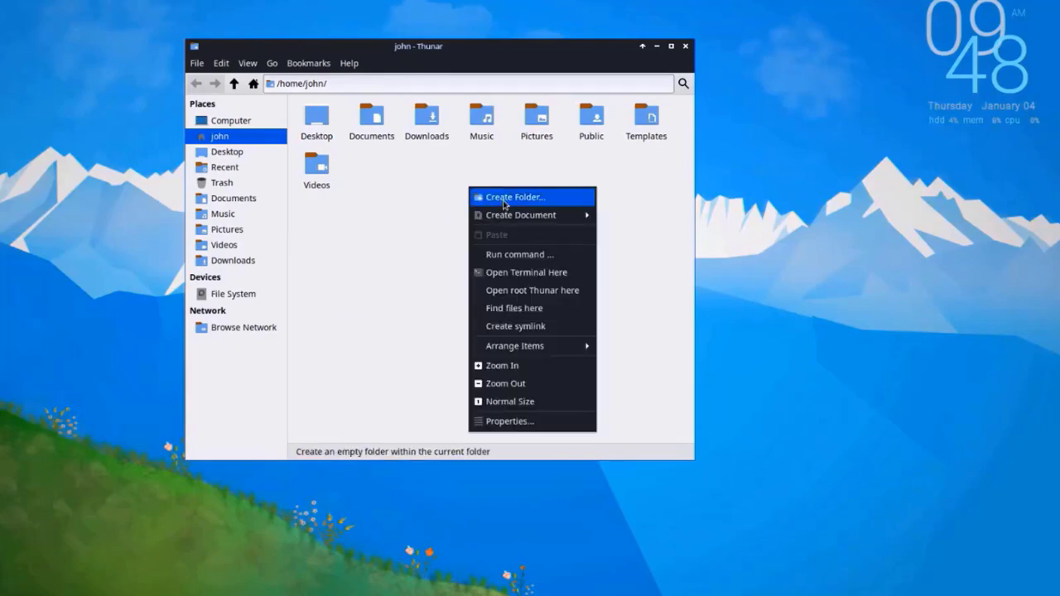
pyautogui.click(505, 198)
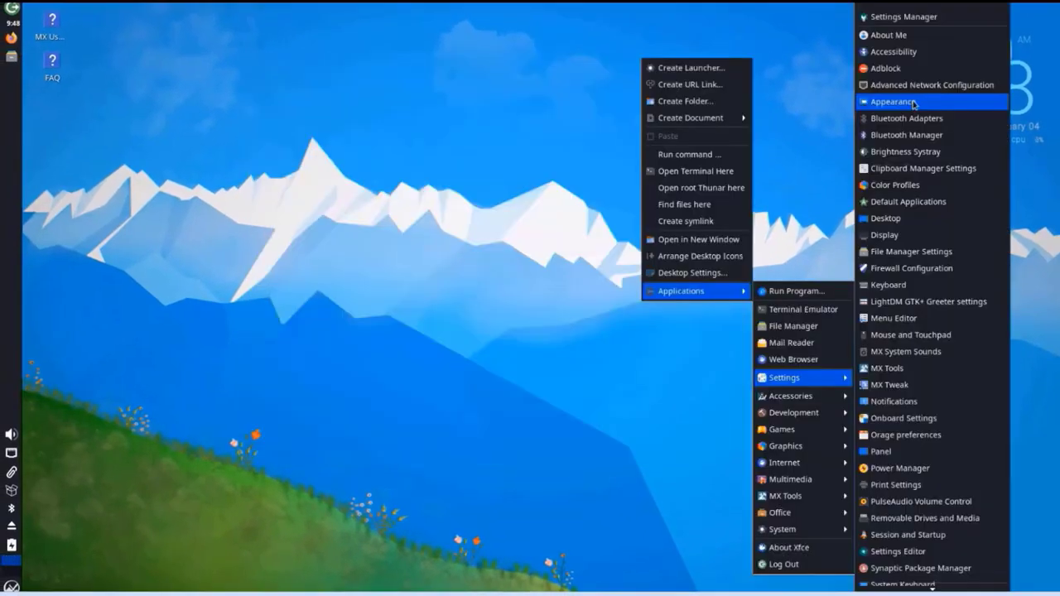
pyautogui.click(913, 103)
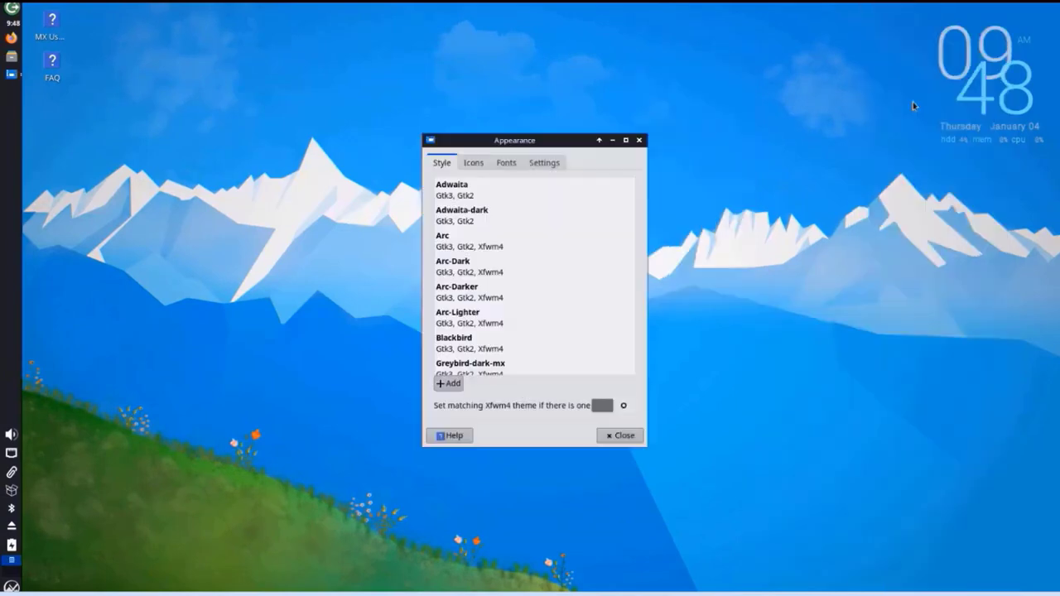
pyautogui.scroll(-3, 479, 335)
pyautogui.click(493, 338)
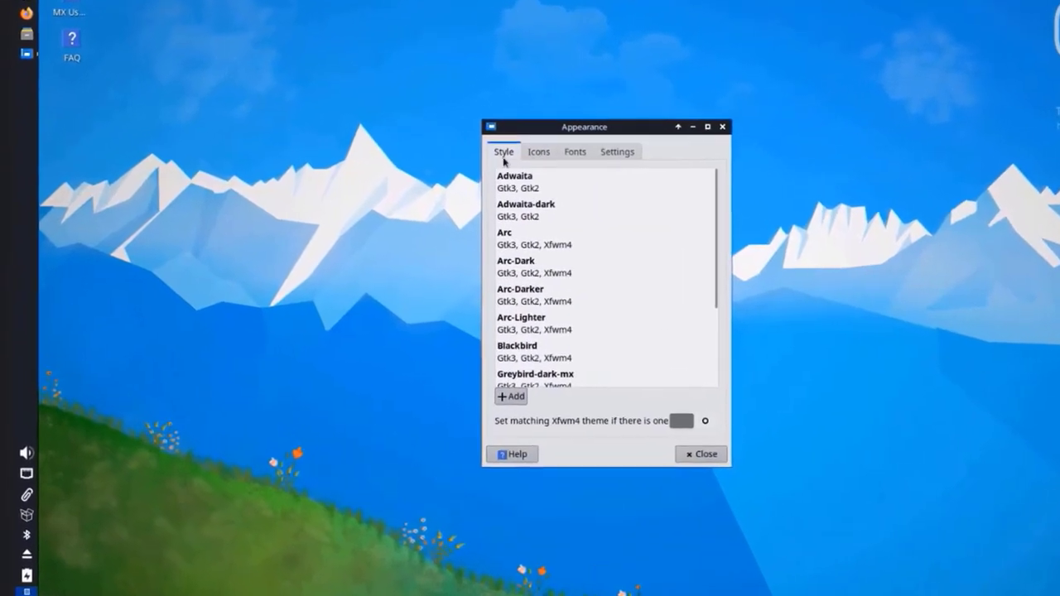
# - Browse the Icons, Fonts and Settings tabs, then try Arc-Darker, Adwaita and Adwaita-dark
pyautogui.click(538, 151)
pyautogui.click(573, 152)
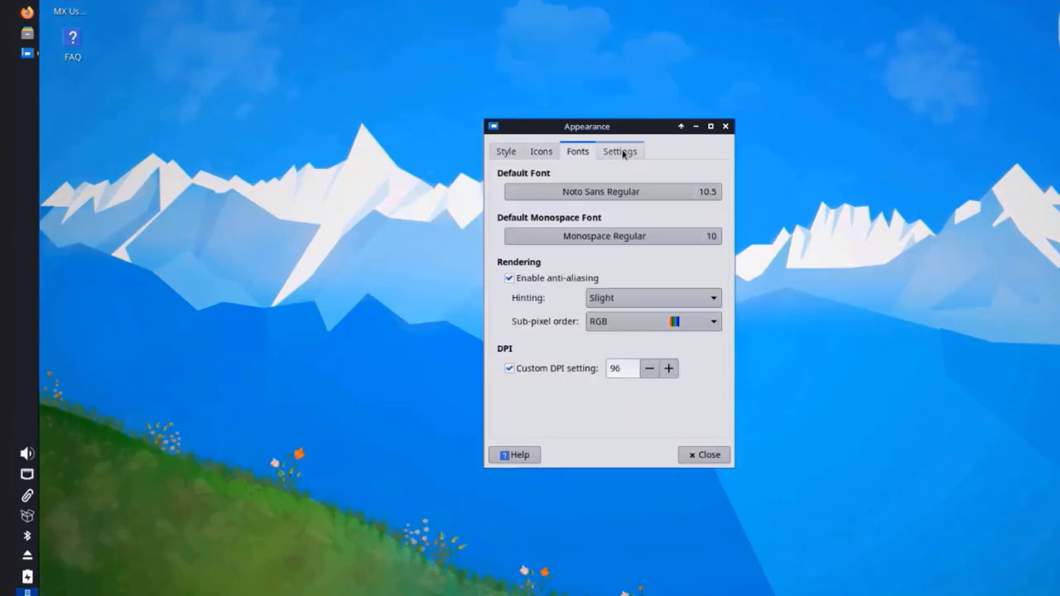
pyautogui.click(623, 154)
pyautogui.click(518, 149)
pyautogui.click(518, 297)
pyautogui.click(543, 178)
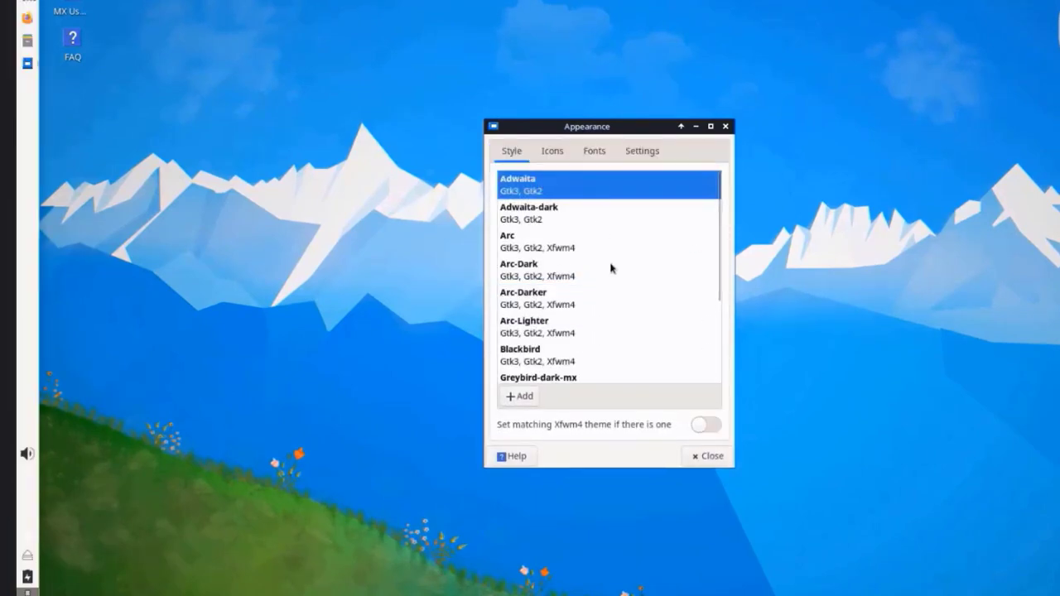
pyautogui.click(560, 214)
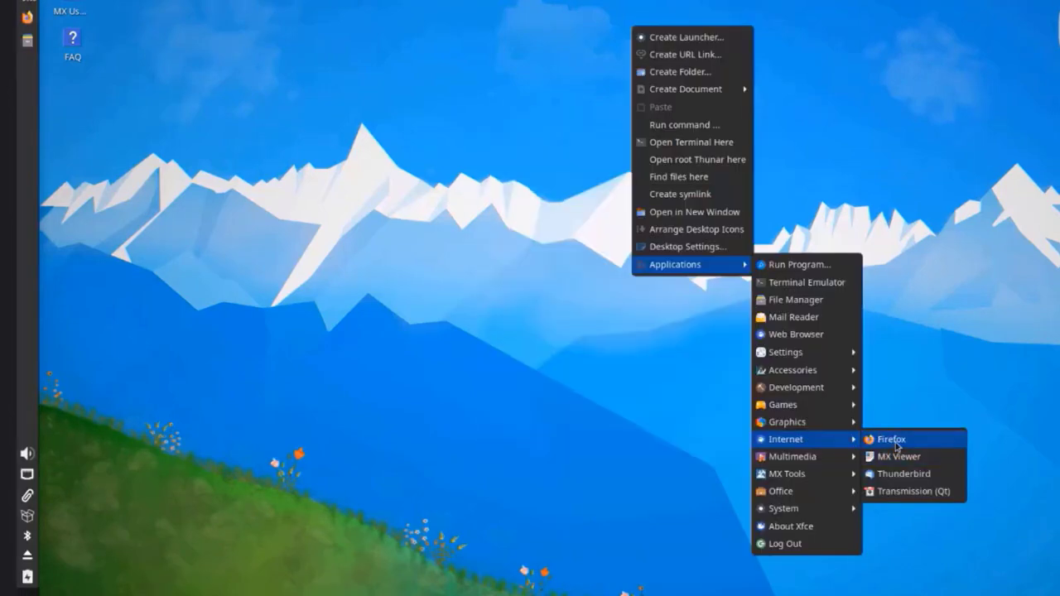
# - Check the power manager plugin properties with the battery label at None, then view Bluetooth options
pyautogui.click(893, 440)
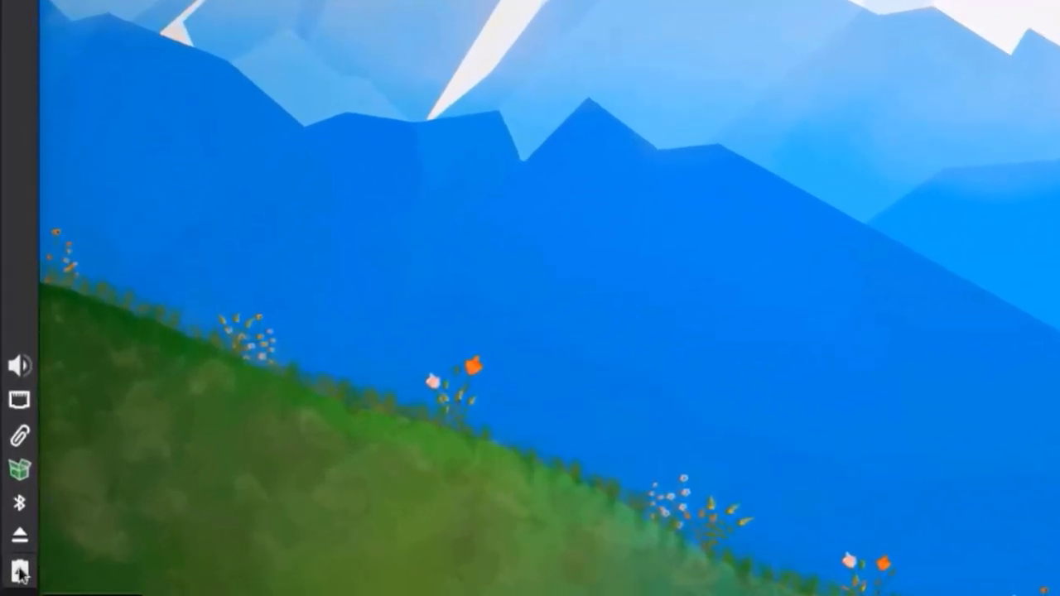
pyautogui.rightClick(19, 570)
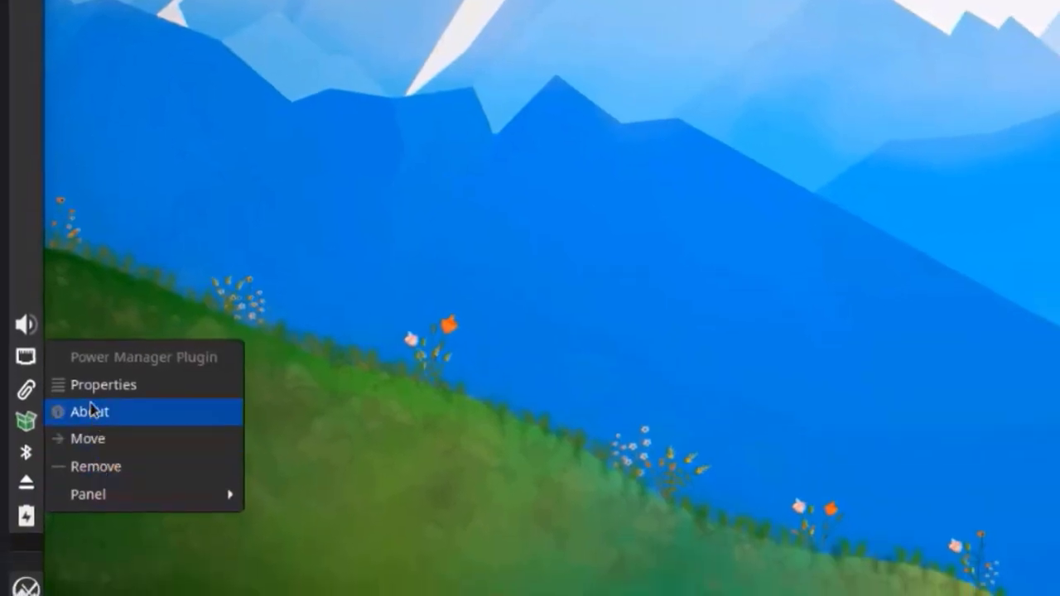
pyautogui.click(93, 386)
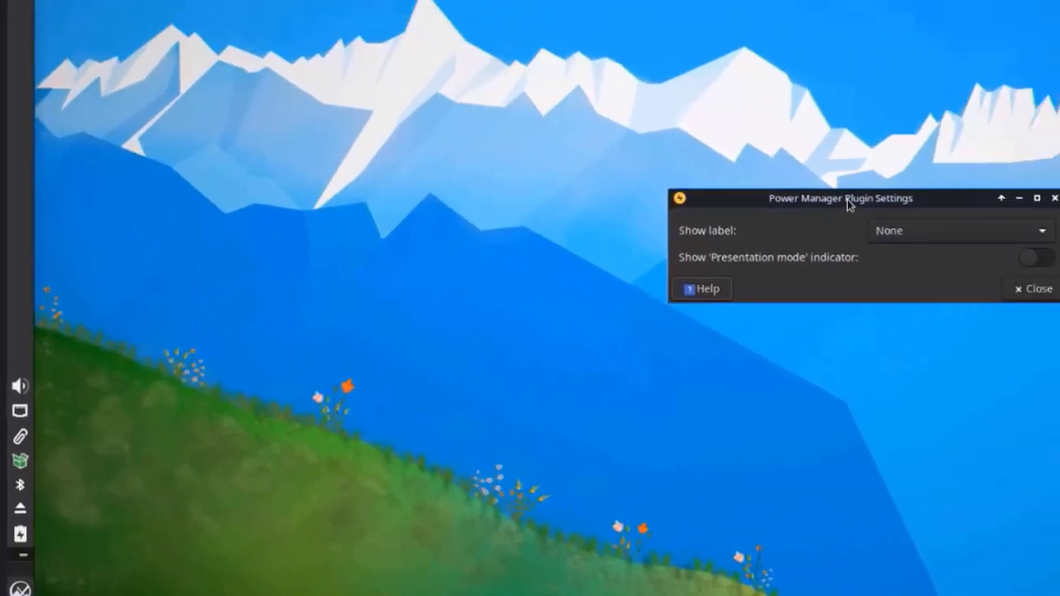
pyautogui.click(890, 241)
pyautogui.click(802, 242)
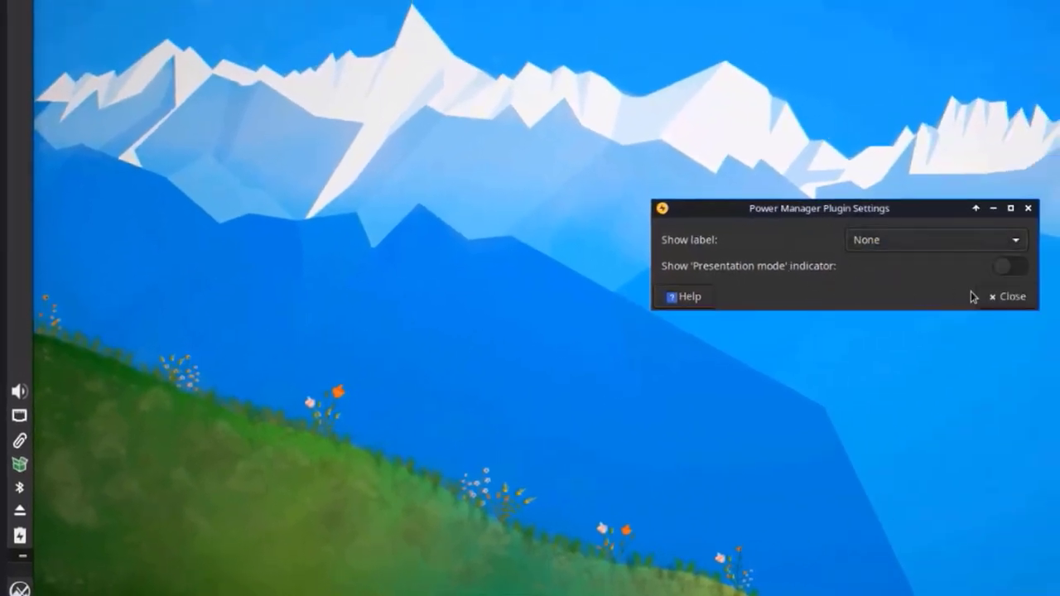
pyautogui.click(1006, 296)
pyautogui.rightClick(20, 488)
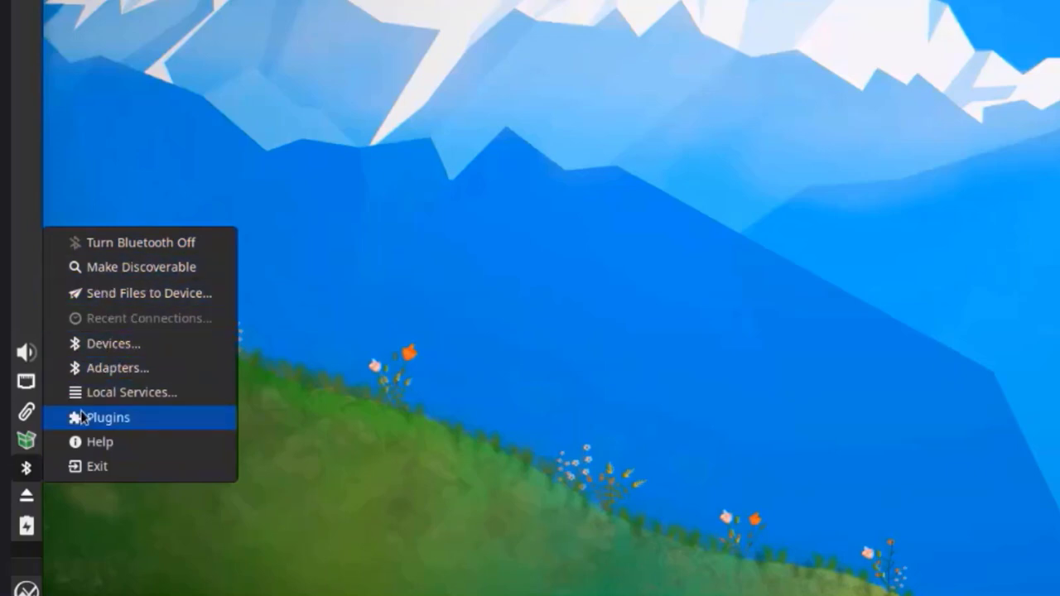
pyautogui.click(28, 442)
pyautogui.rightClick(28, 444)
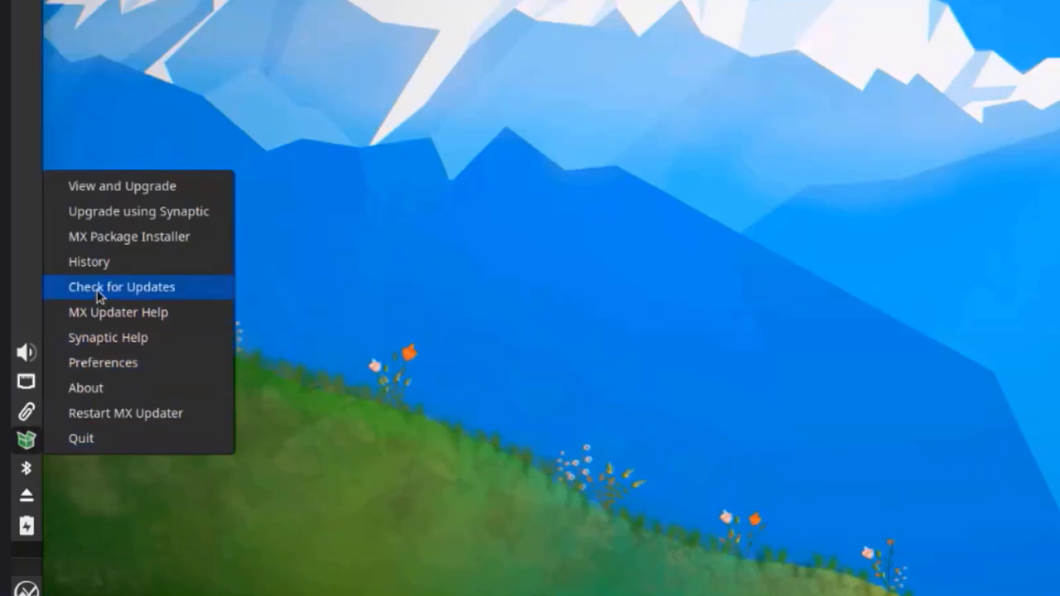
pyautogui.click(108, 238)
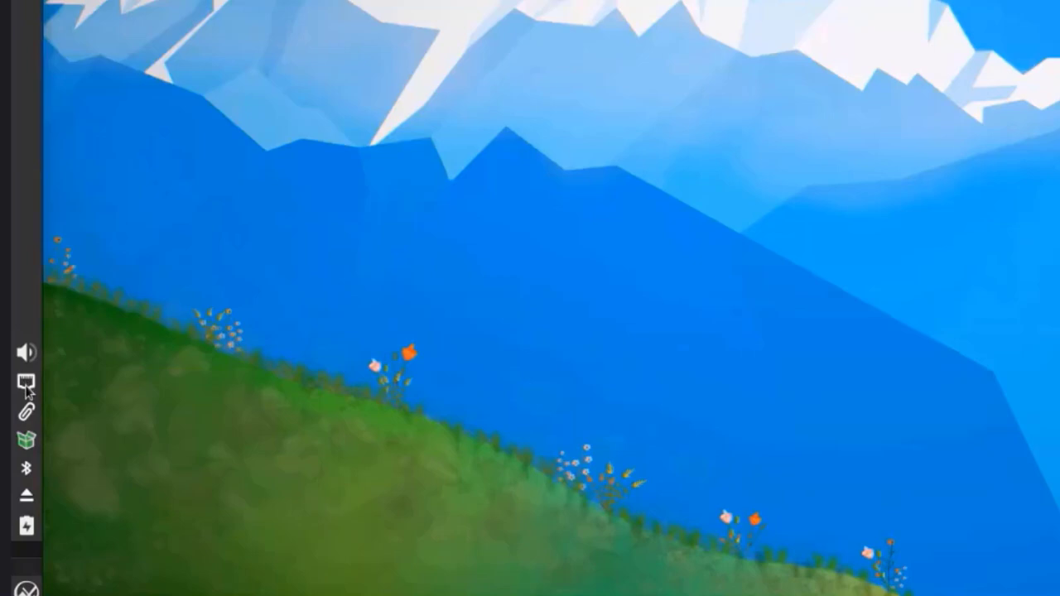
pyautogui.rightClick(26, 386)
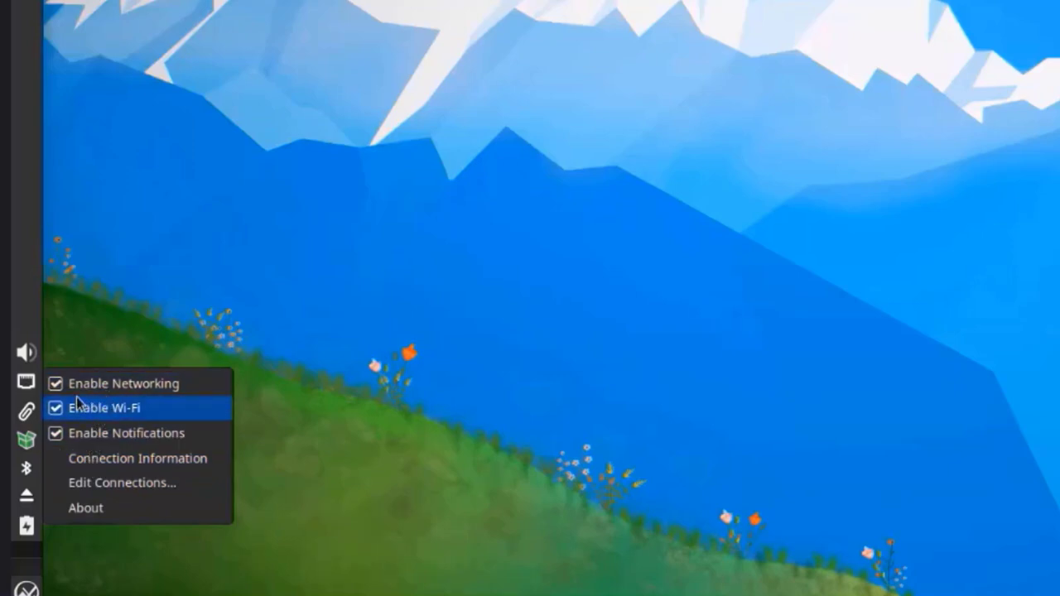
pyautogui.click(24, 351)
pyautogui.rightClick(25, 352)
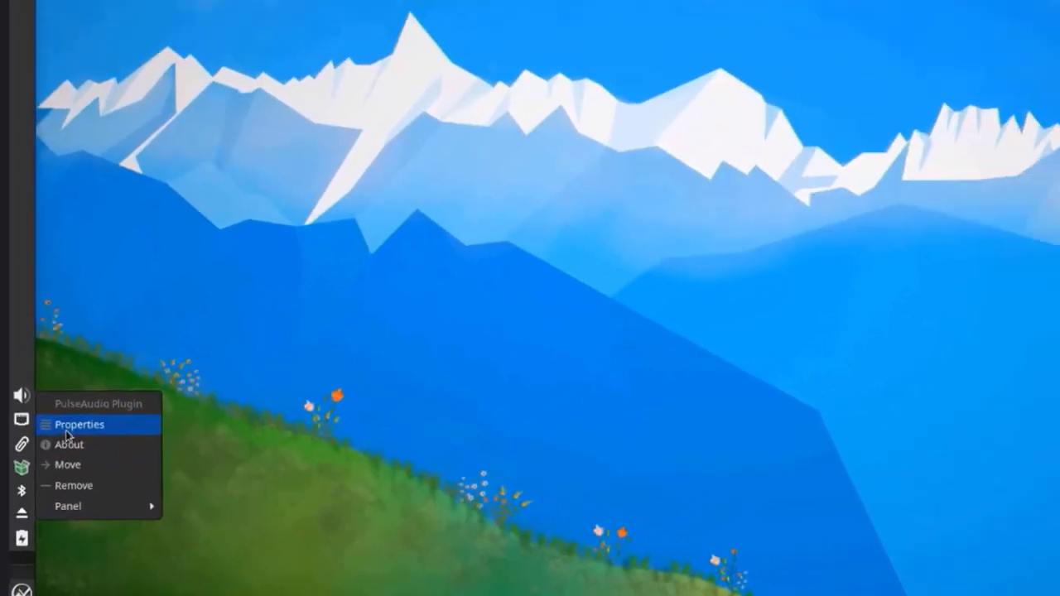
pyautogui.click(93, 388)
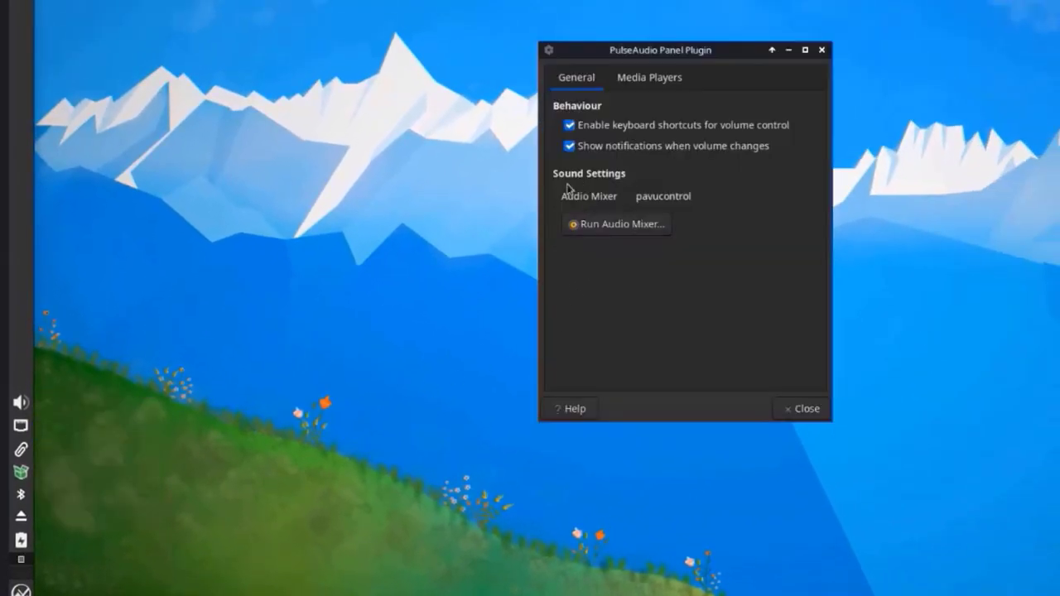
pyautogui.click(658, 77)
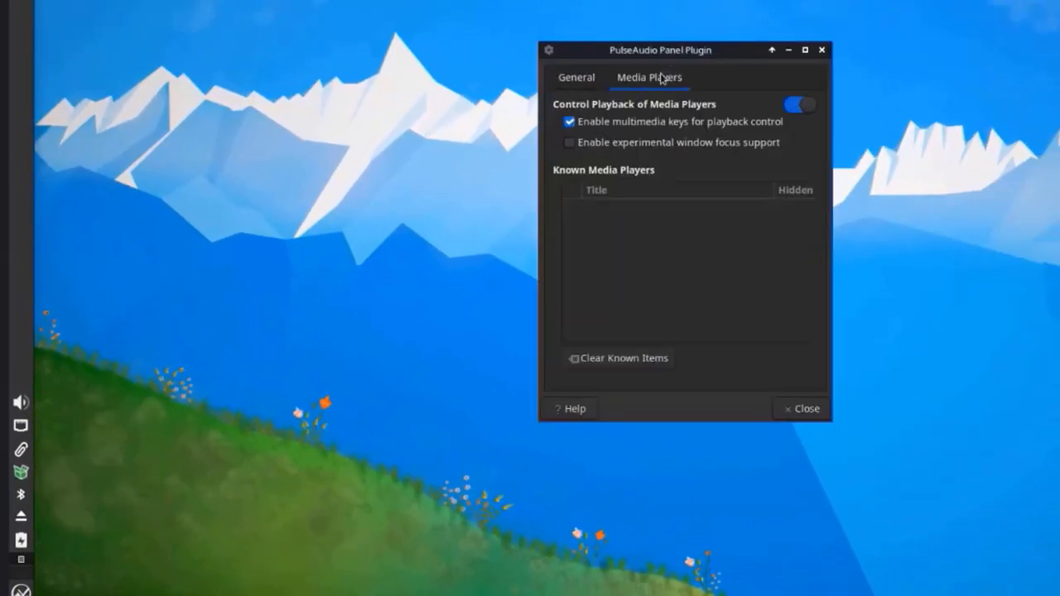
pyautogui.click(559, 77)
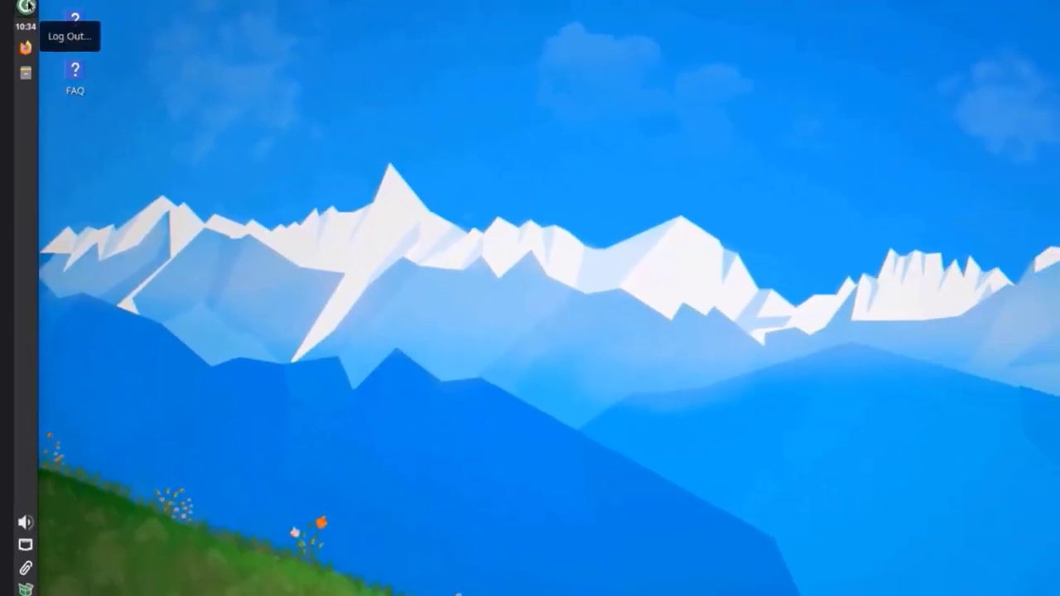
pyautogui.click(34, 7)
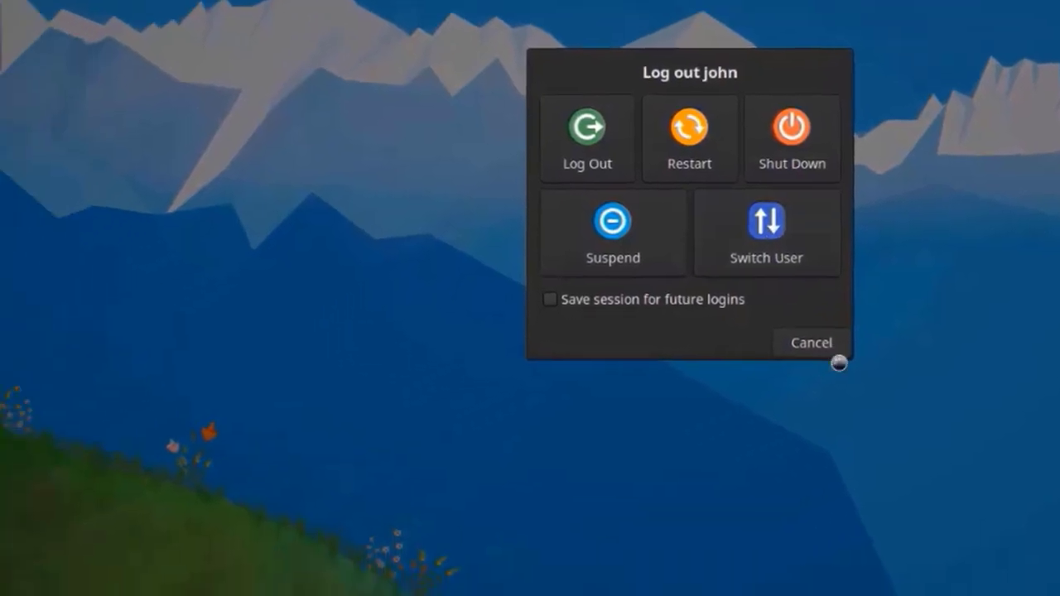
pyautogui.click(672, 416)
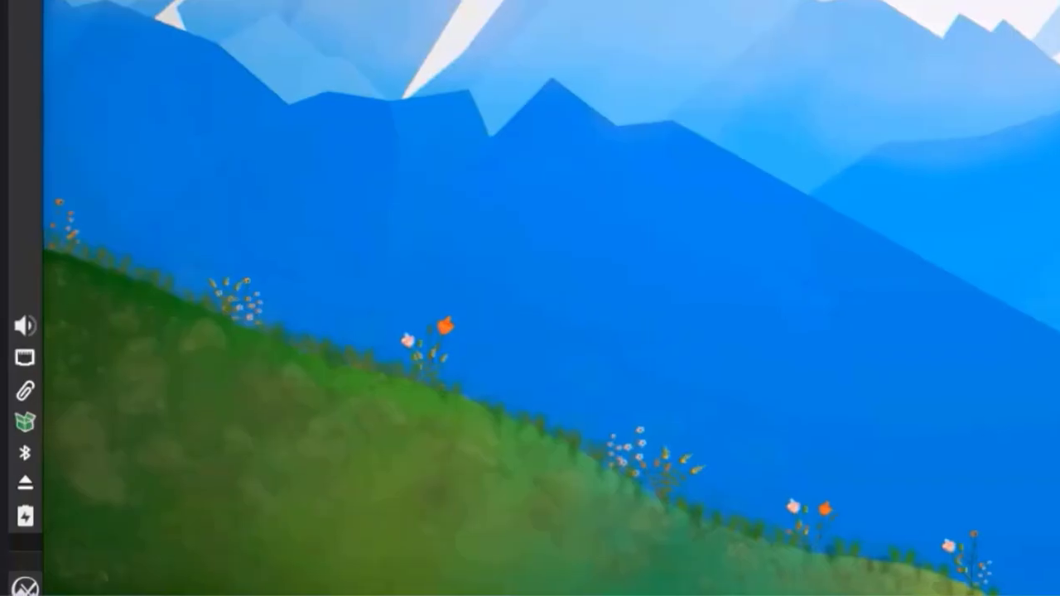
pyautogui.rightClick(12, 42)
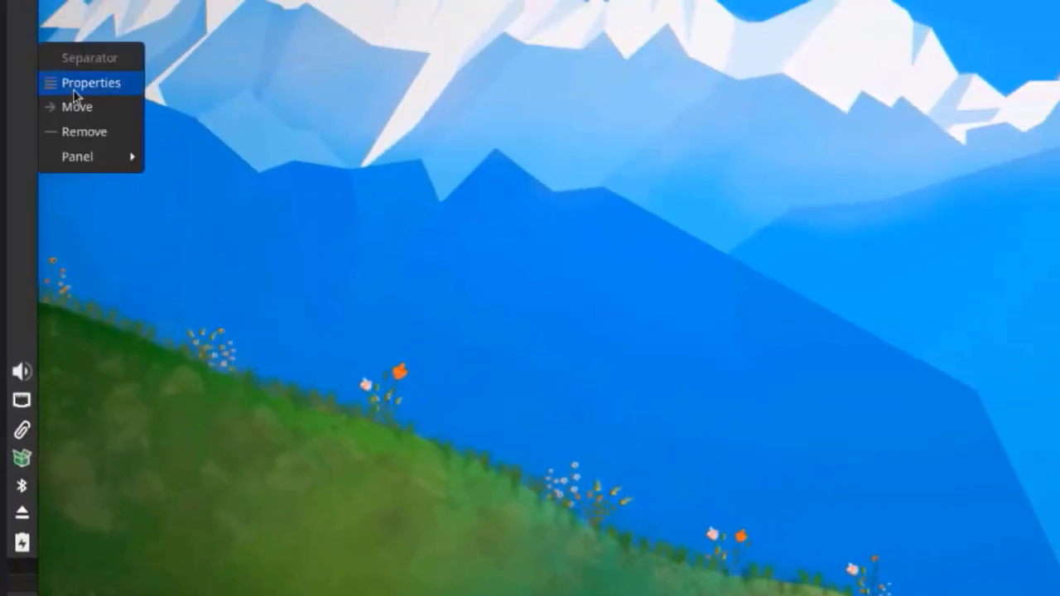
pyautogui.click(73, 86)
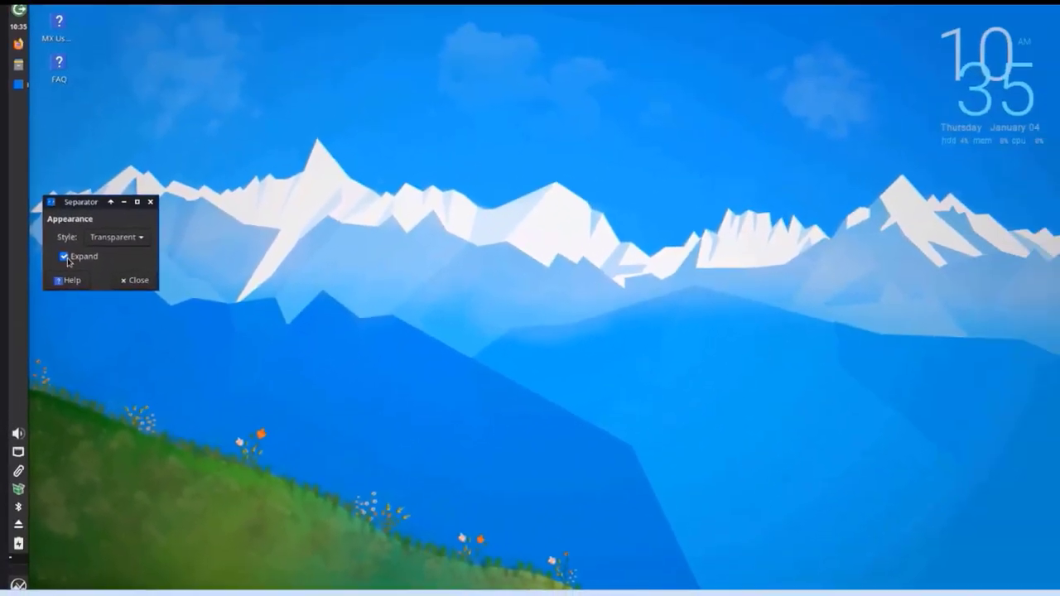
pyautogui.click(64, 257)
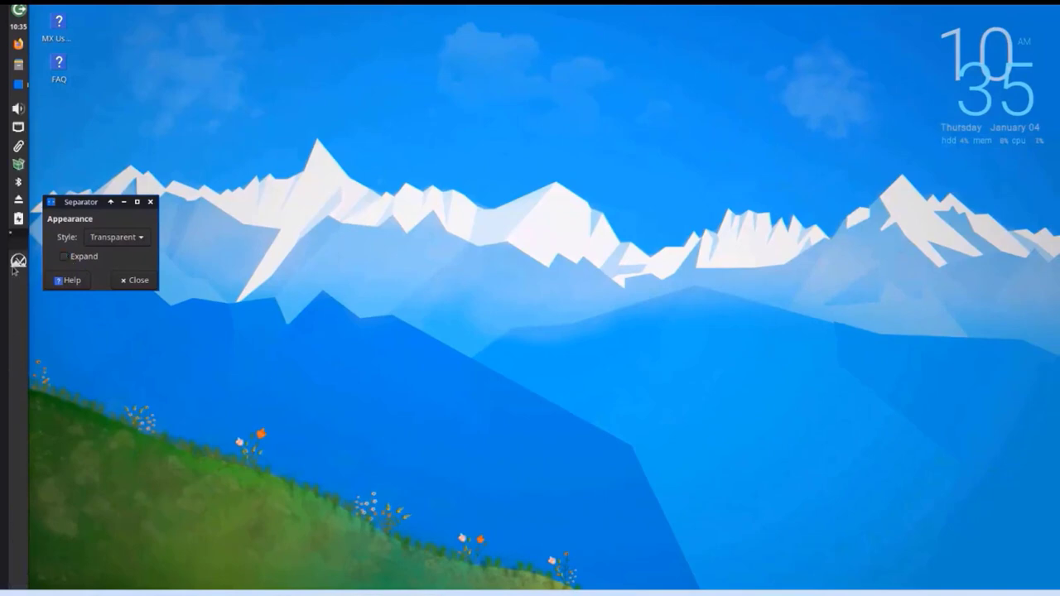
pyautogui.click(73, 258)
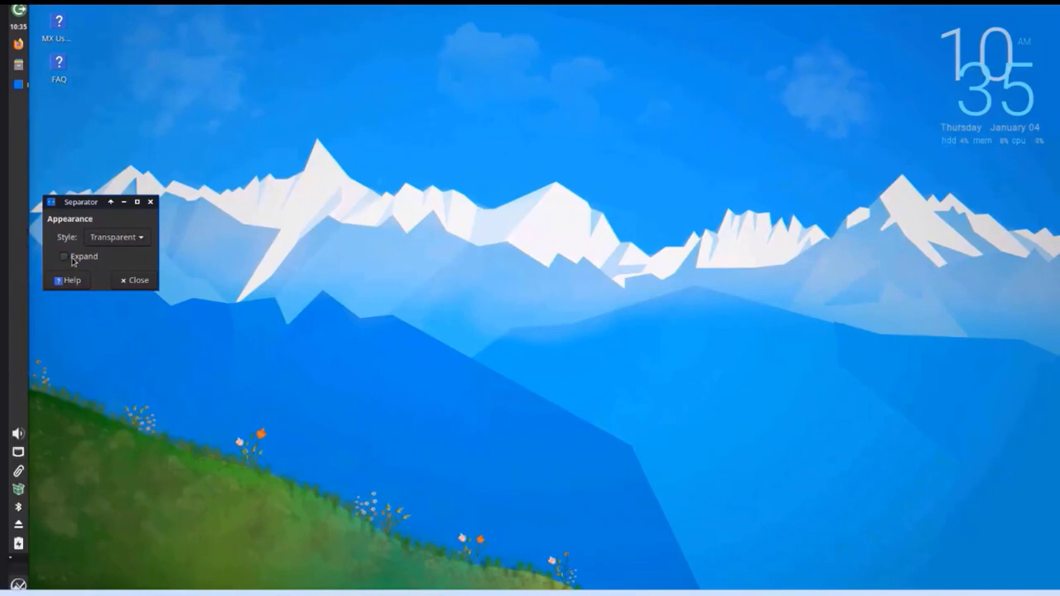
pyautogui.click(136, 281)
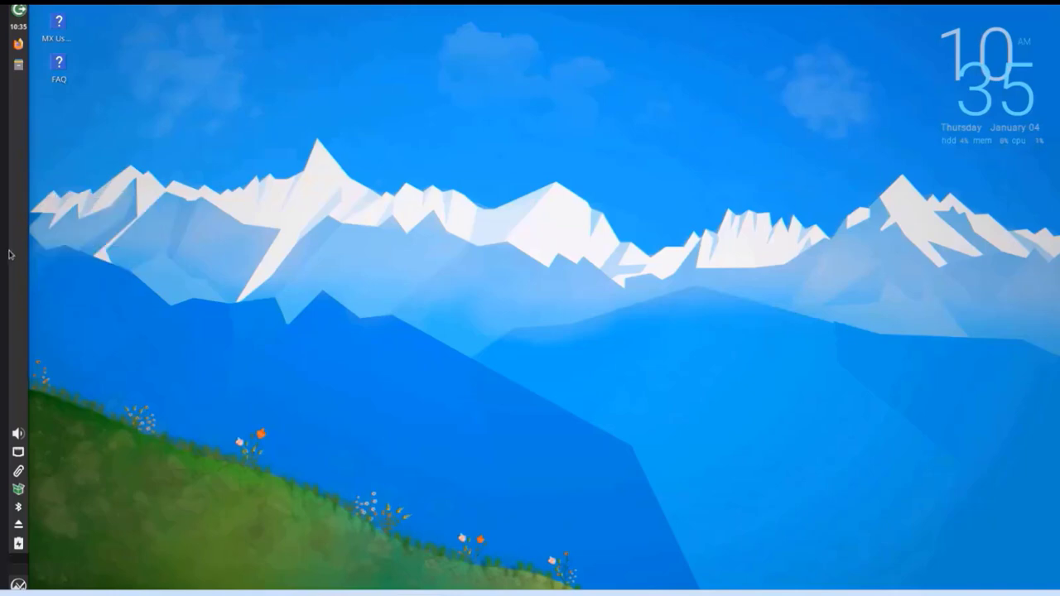
pyautogui.rightClick(16, 243)
pyautogui.moveTo(58, 317)
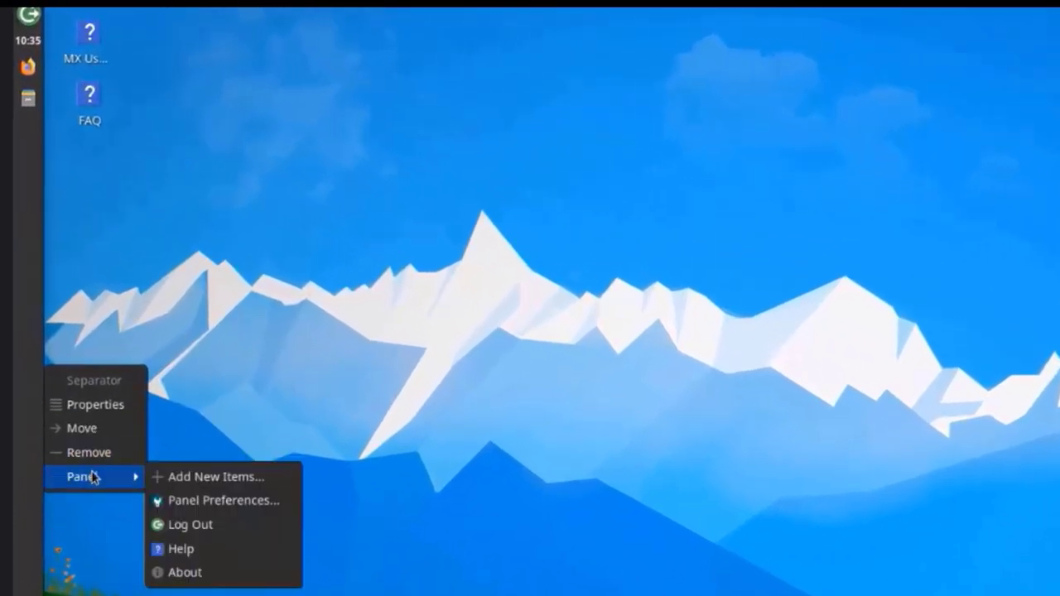
pyautogui.click(199, 500)
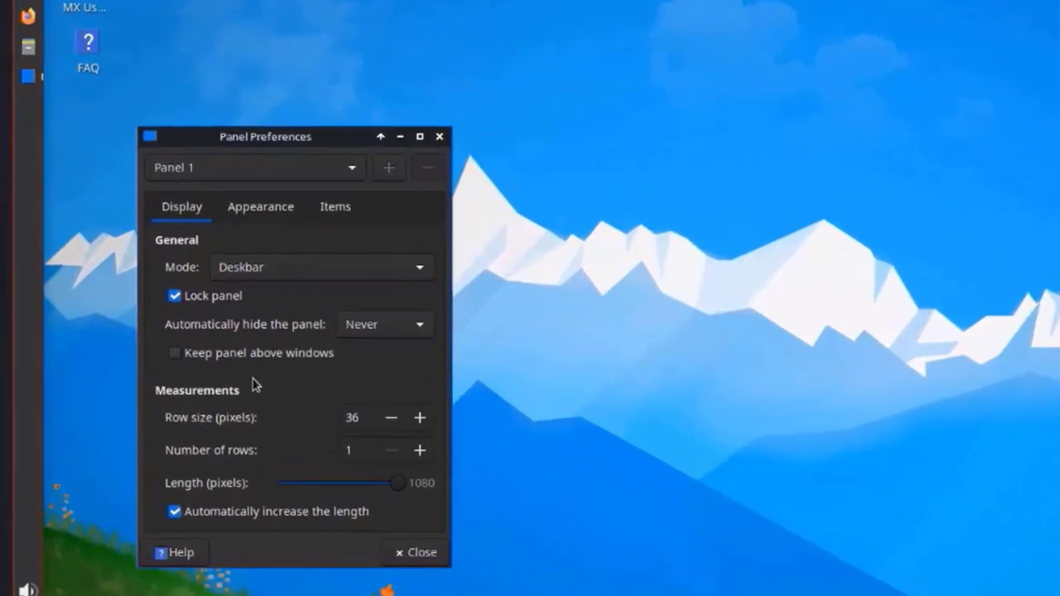
pyautogui.click(248, 268)
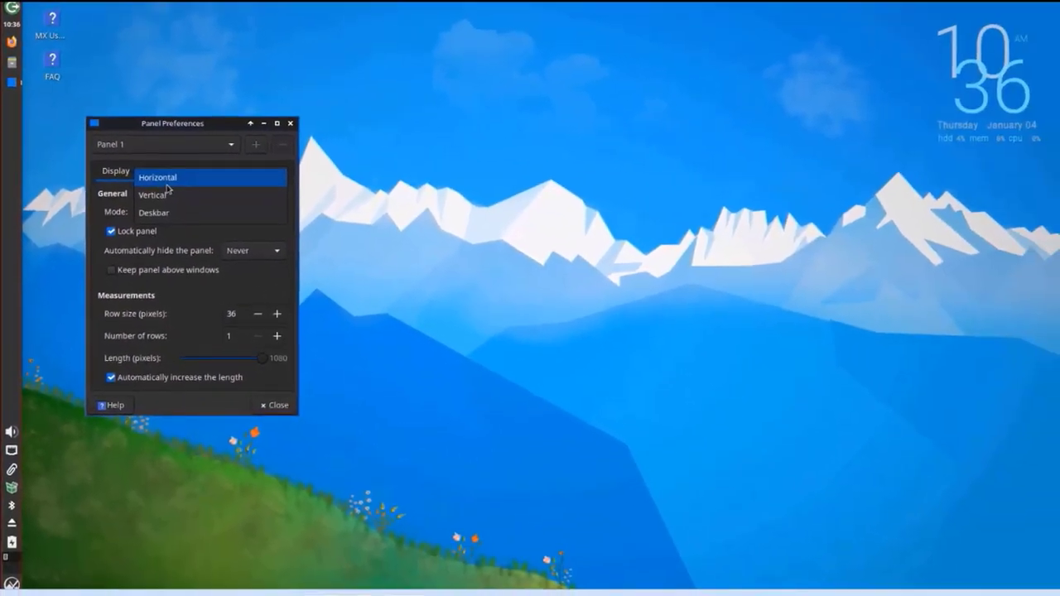
pyautogui.click(183, 194)
pyautogui.click(177, 216)
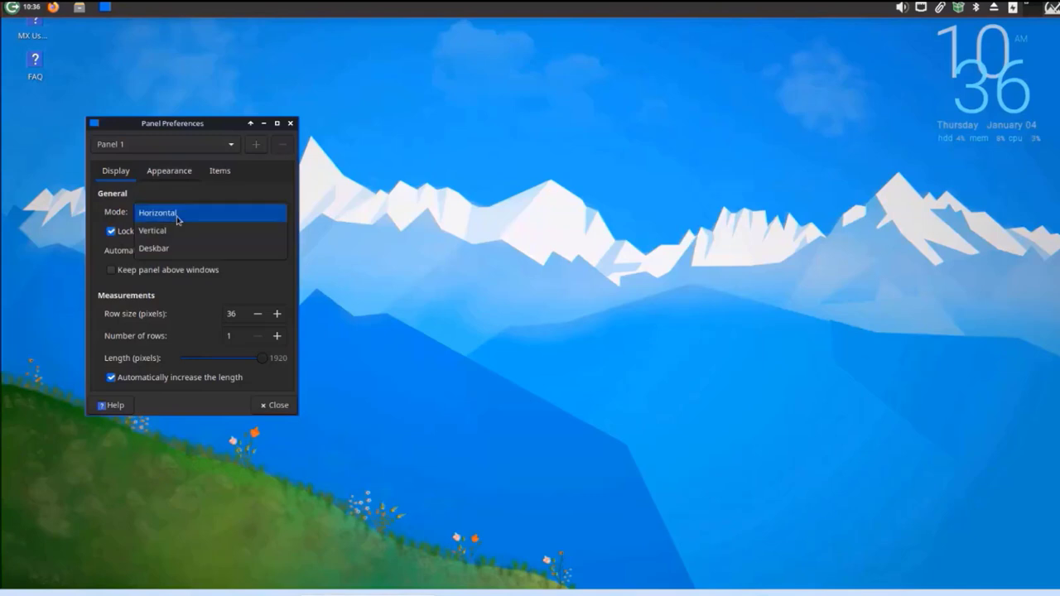
pyautogui.click(174, 230)
pyautogui.click(213, 214)
pyautogui.click(190, 231)
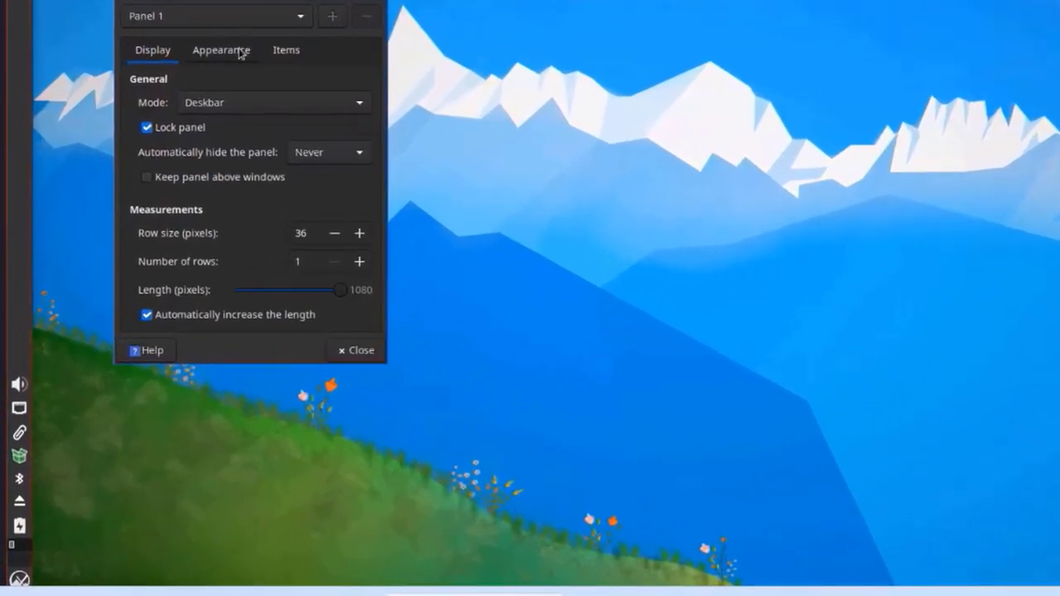
pyautogui.click(239, 52)
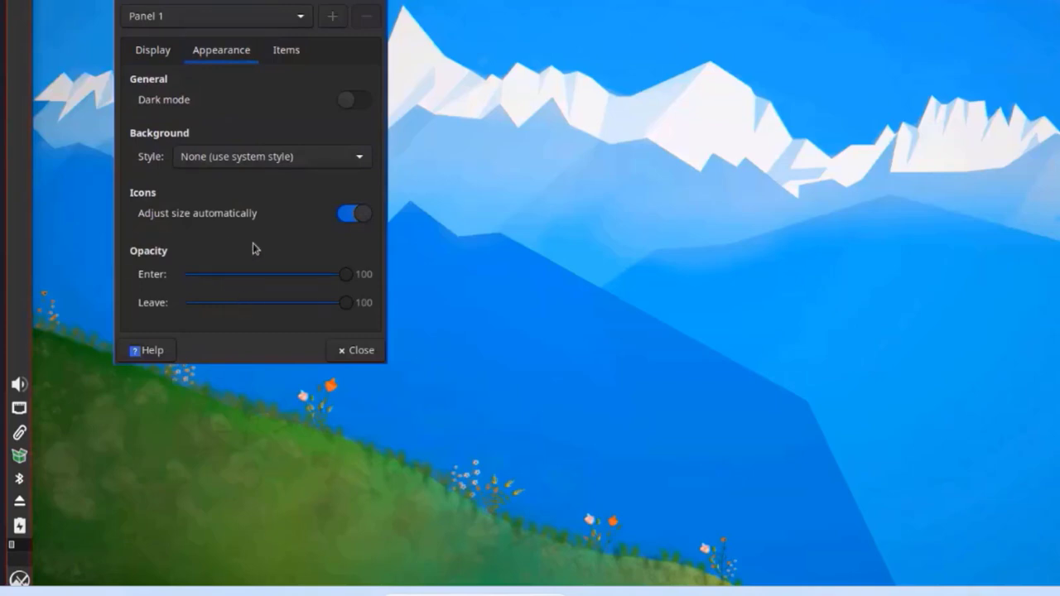
pyautogui.click(298, 54)
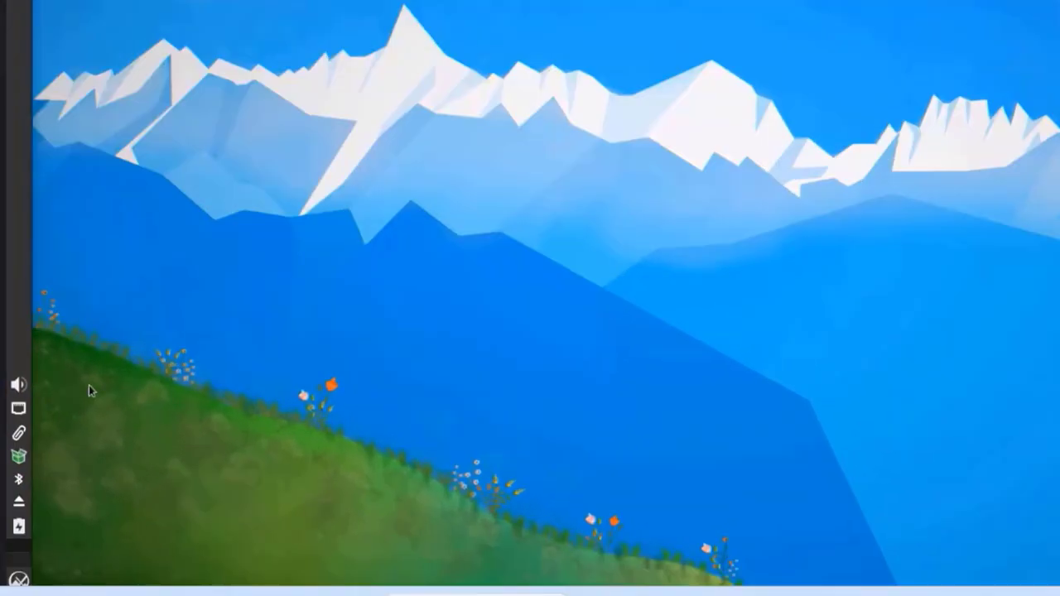
# - Search the applications menu for 'pack' to locate MX Package Installer
pyautogui.click(18, 578)
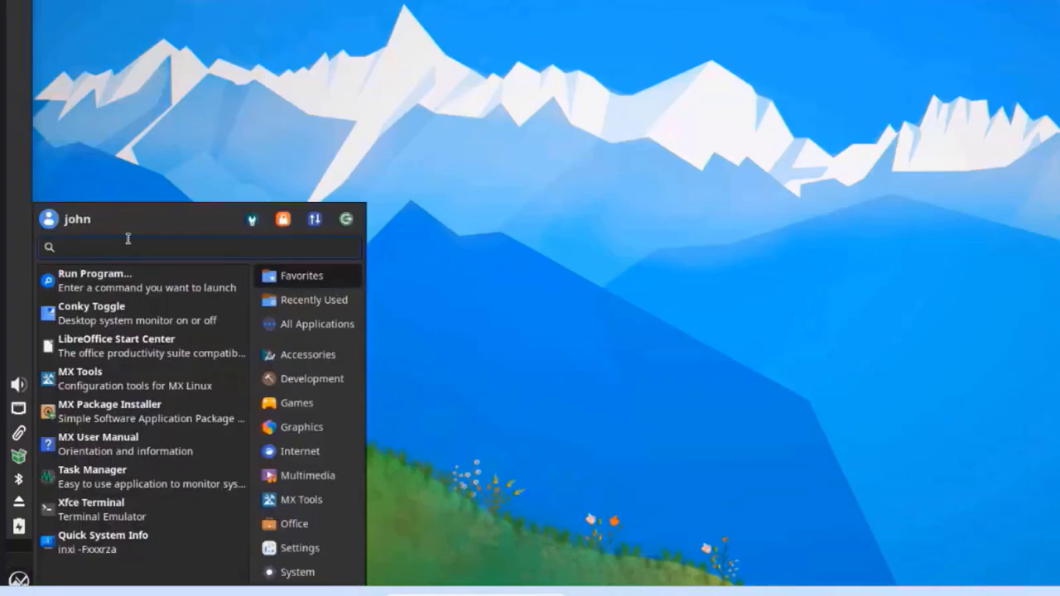
pyautogui.write('pack')
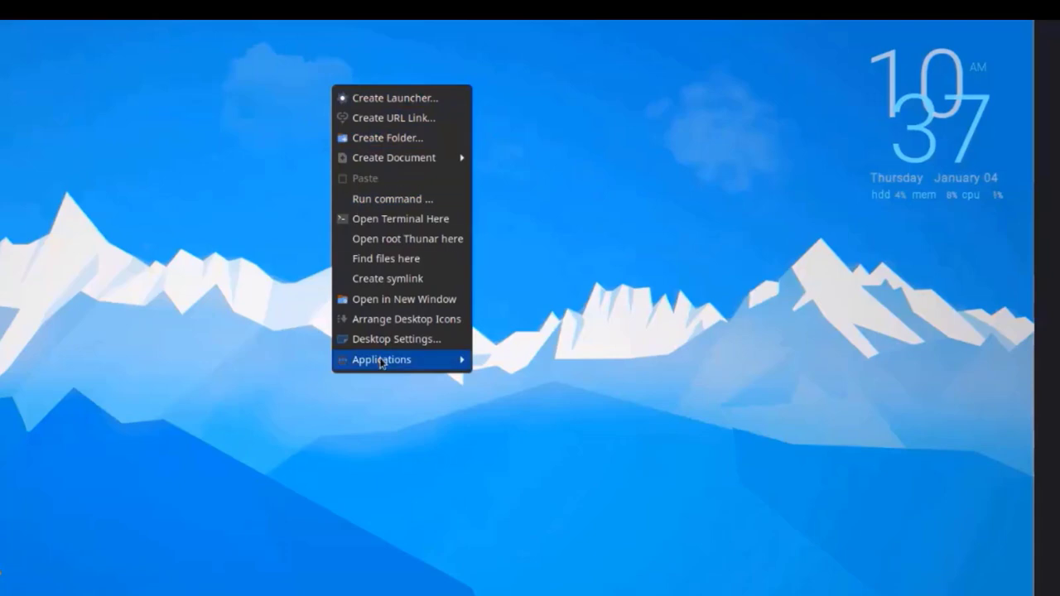
pyautogui.moveTo(381, 365)
pyautogui.moveTo(484, 574)
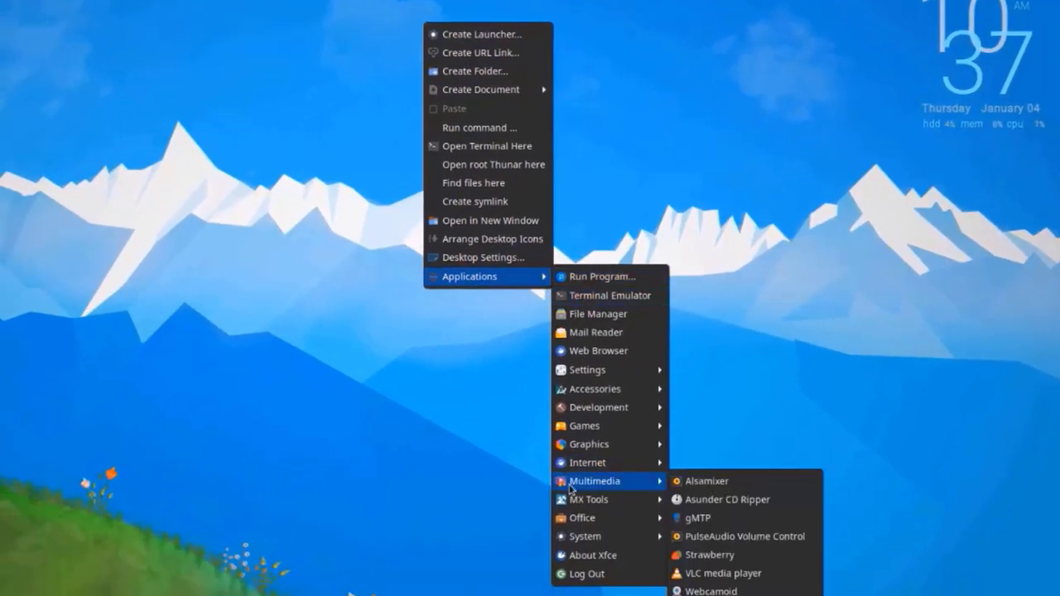
pyautogui.moveTo(580, 499)
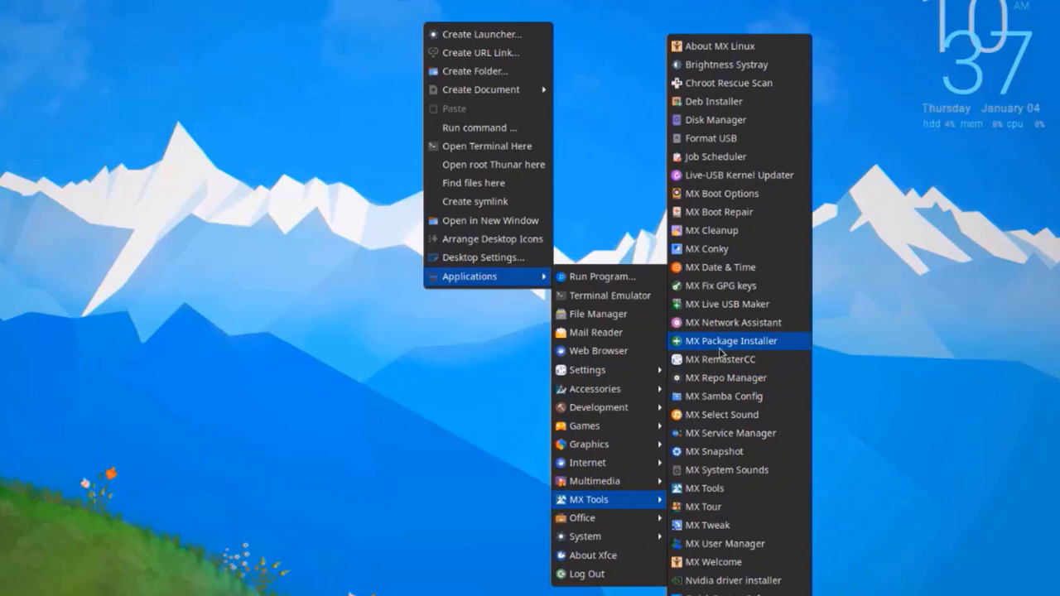
# - Launch MX Package Installer with the admin password and browse repositories and the File Managers category
pyautogui.click(722, 349)
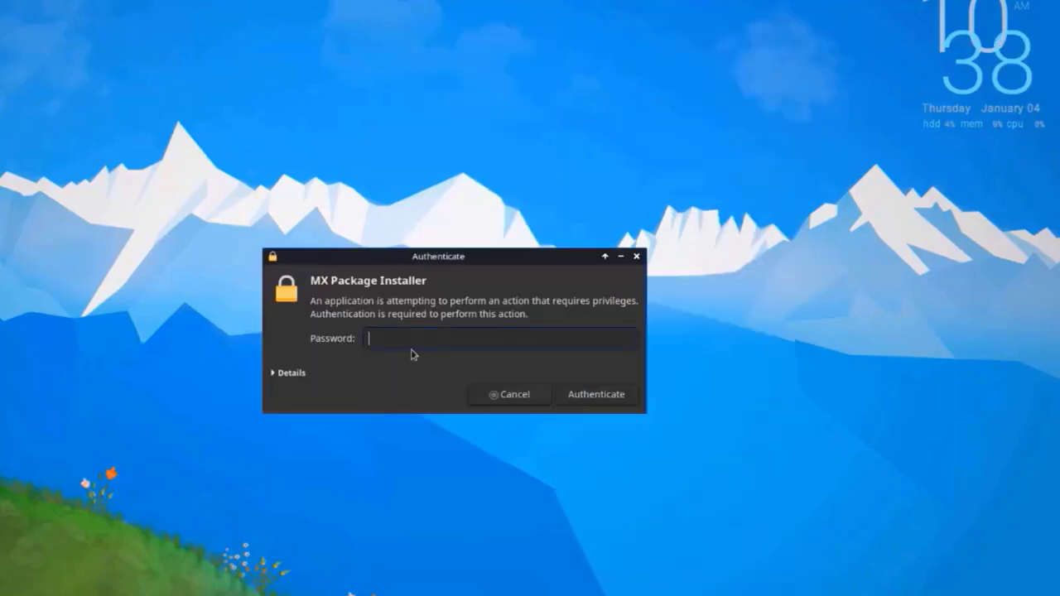
pyautogui.press('Return')
pyautogui.scroll(-5, 267, 277)
pyautogui.scroll(5, 267, 277)
pyautogui.click(343, 108)
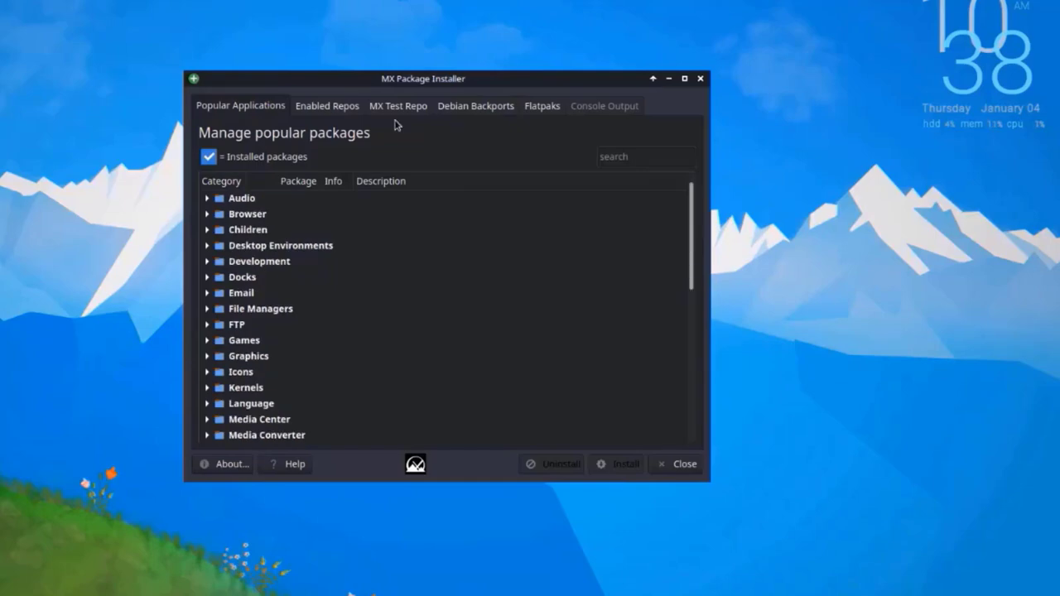
pyautogui.click(276, 111)
pyautogui.scroll(-2, 447, 377)
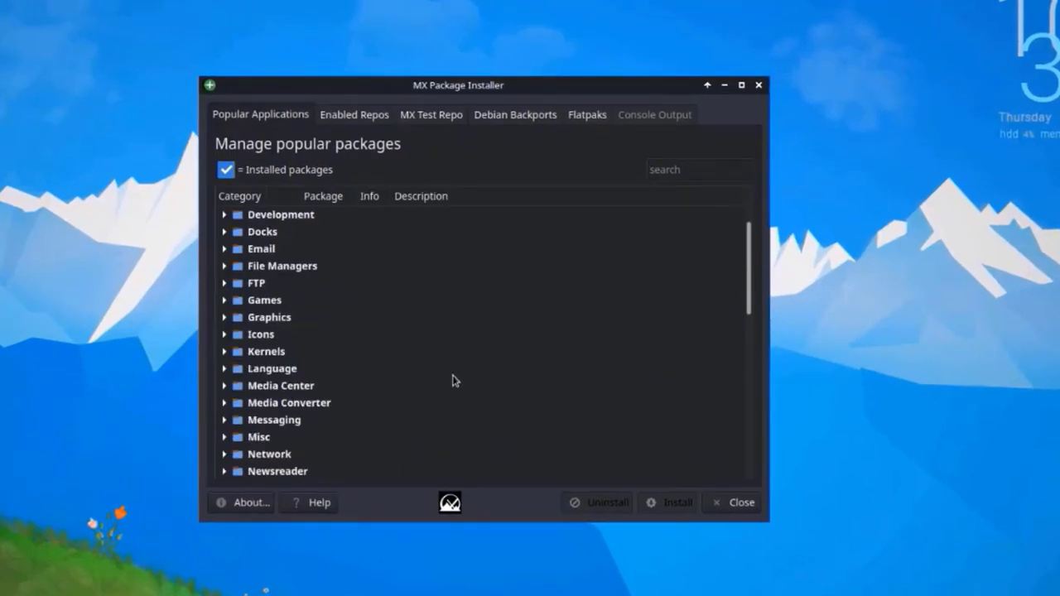
pyautogui.click(224, 267)
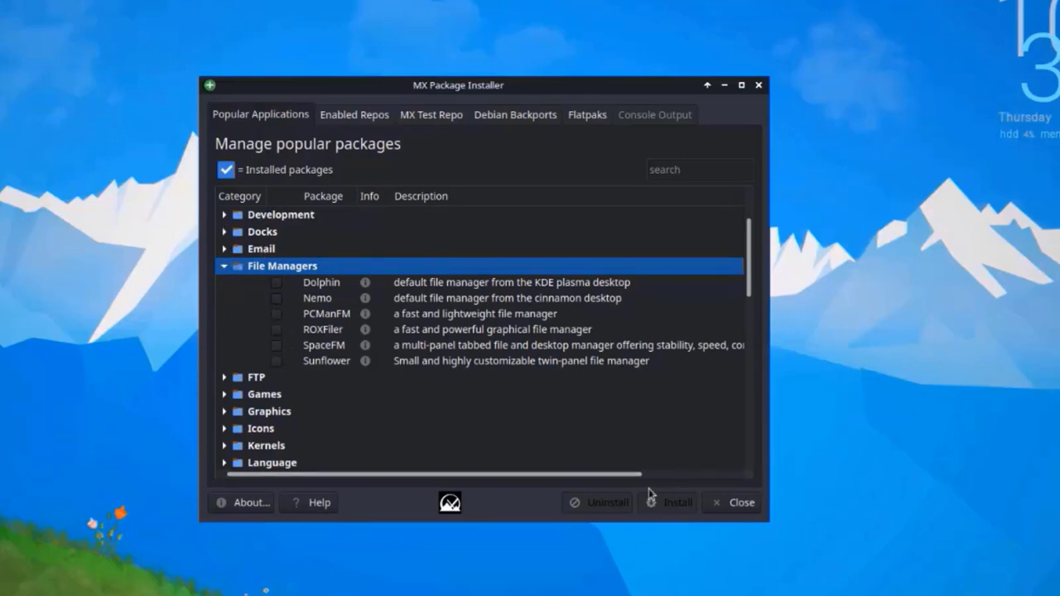
pyautogui.scroll(2, 663, 348)
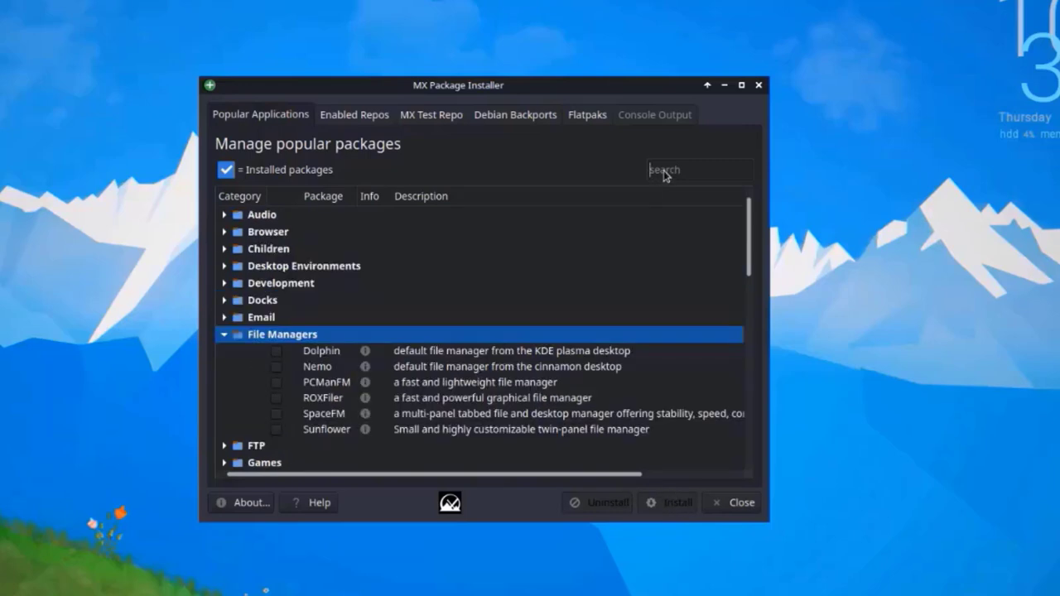
# - Search 'chrome', install Google Chrome (google-chrome-stable), and close the installer
pyautogui.write('chrome')
pyautogui.click(277, 231)
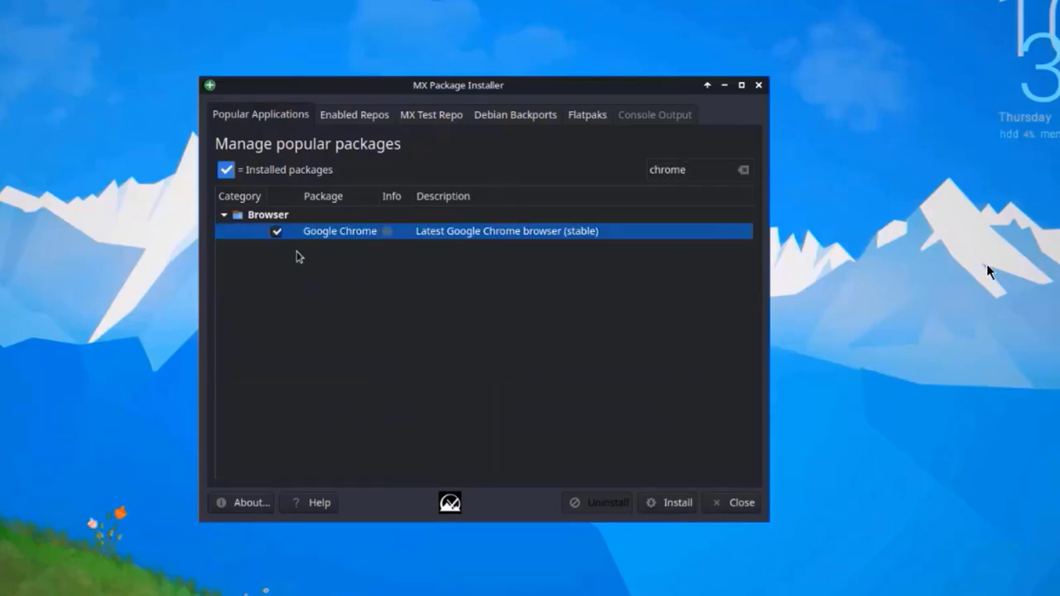
pyautogui.click(672, 505)
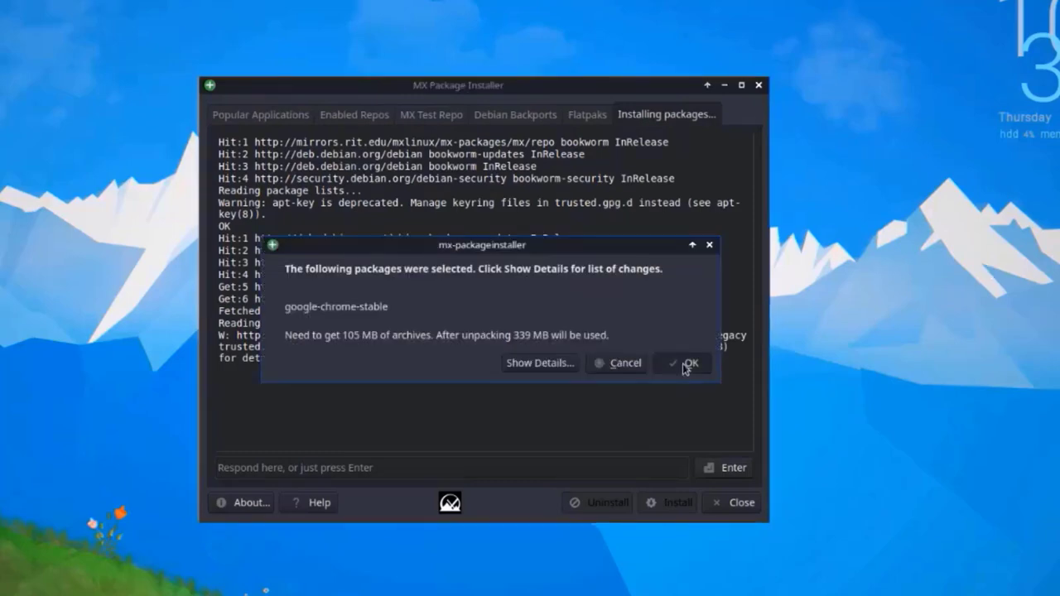
pyautogui.click(684, 365)
pyautogui.click(554, 303)
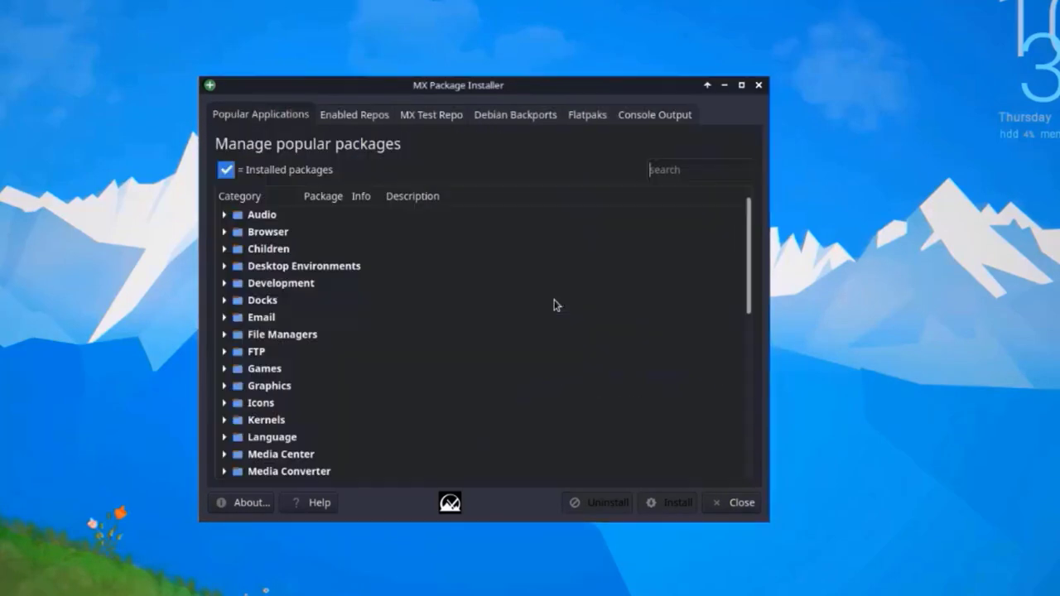
pyautogui.click(719, 510)
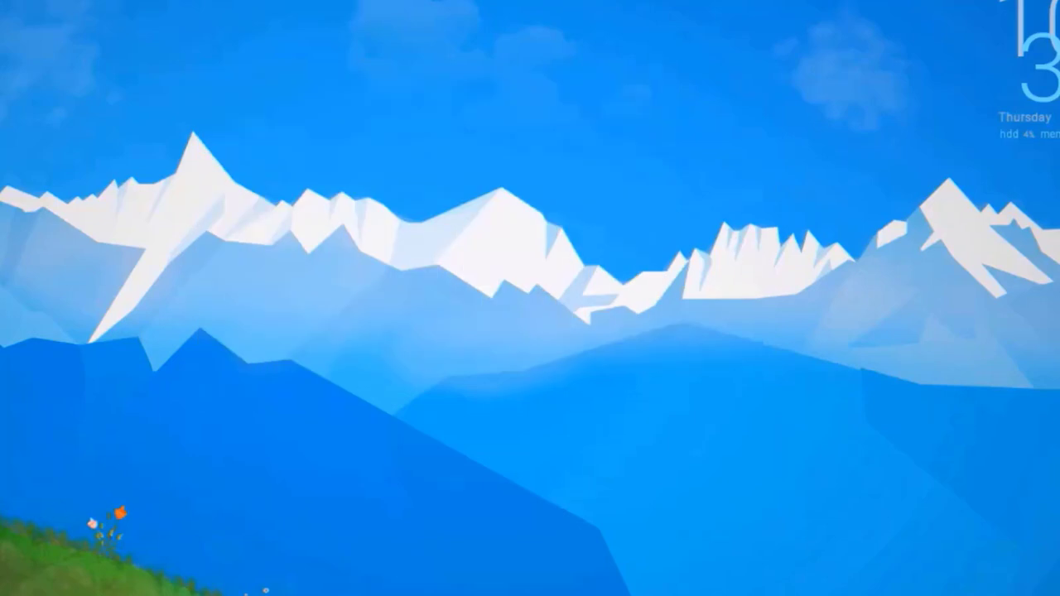
# - Launch Google Chrome via a 'chrome' menu search, accept its welcome prompt, then reopen the applications menu
pyautogui.click(3, 592)
pyautogui.write('chrome')
pyautogui.click(103, 362)
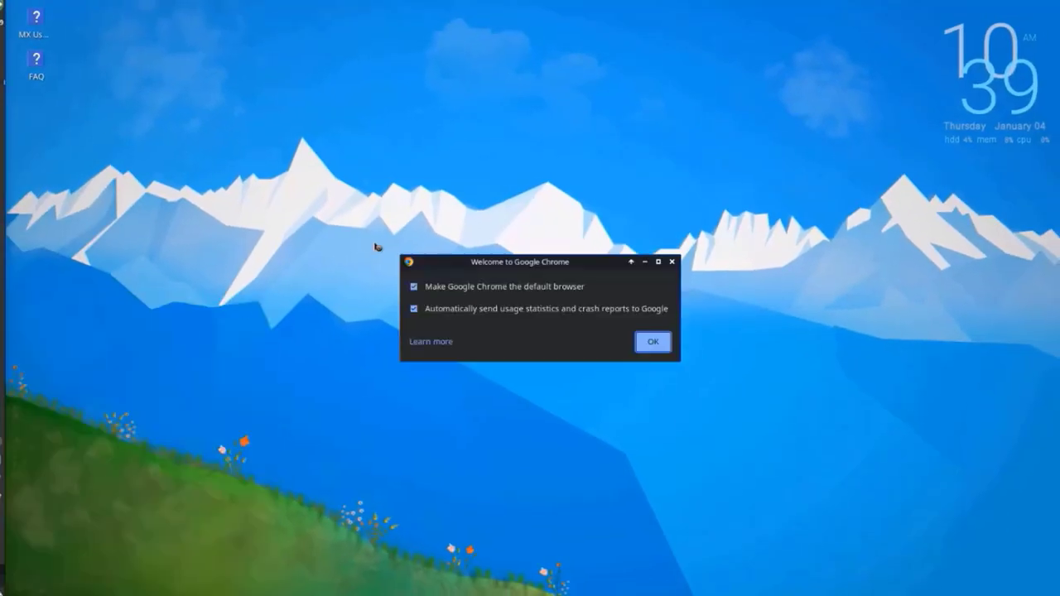
pyautogui.click(654, 341)
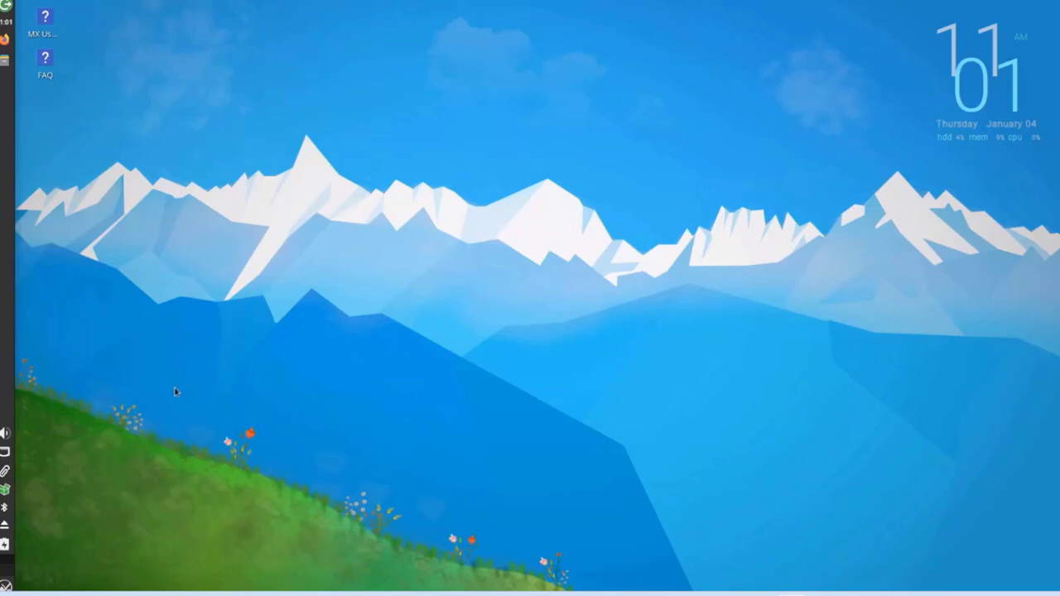
pyautogui.click(6, 585)
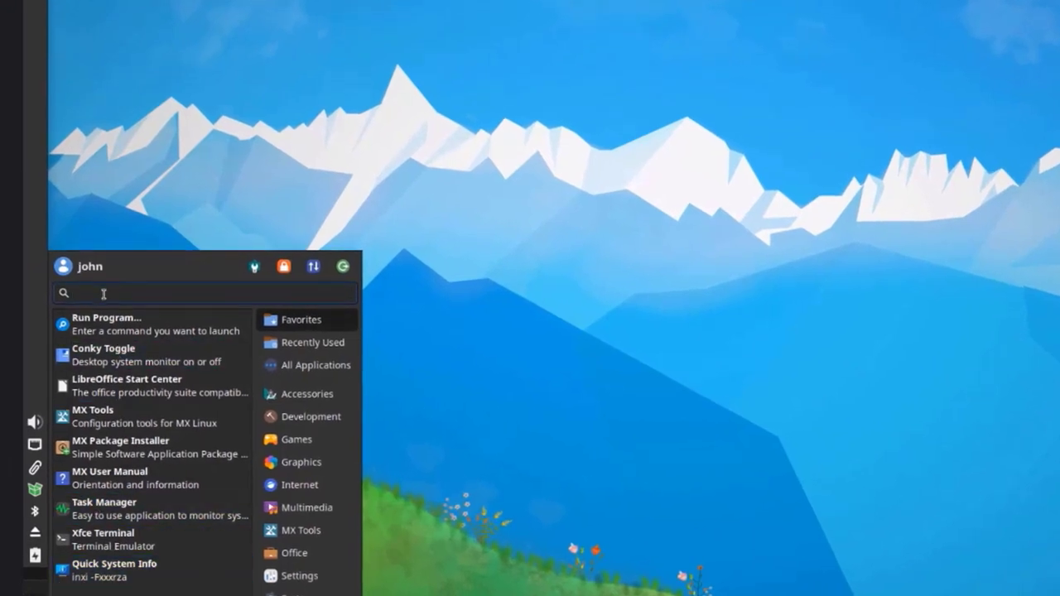
# - Add a Google Chrome launcher to the desktop from a 'chro' search and place it near the top centre
pyautogui.write('chro')
pyautogui.rightClick(165, 354)
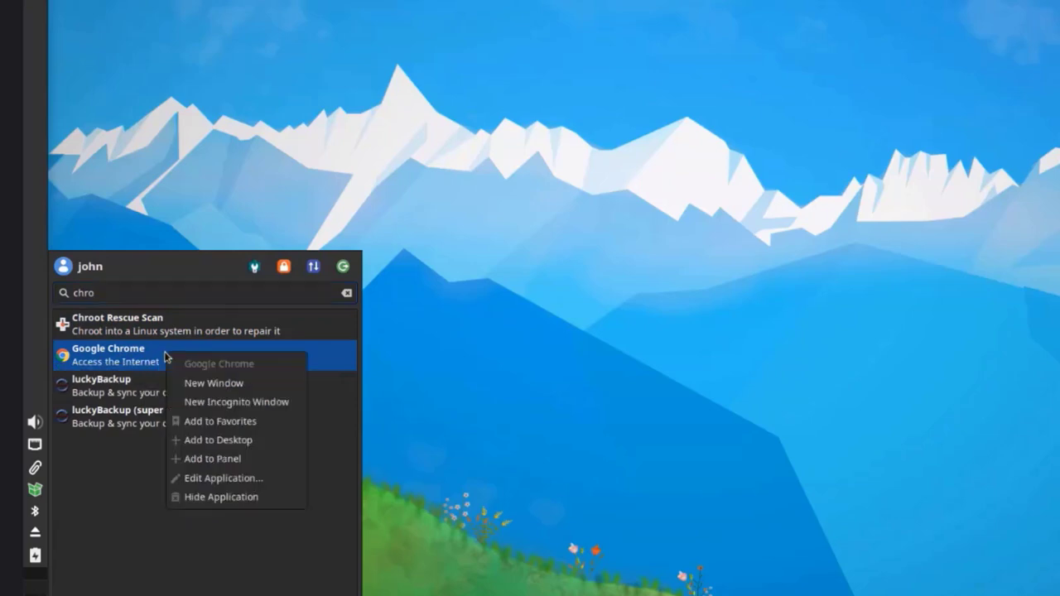
pyautogui.click(218, 439)
pyautogui.moveTo(83, 25); pyautogui.dragTo(528, 172)
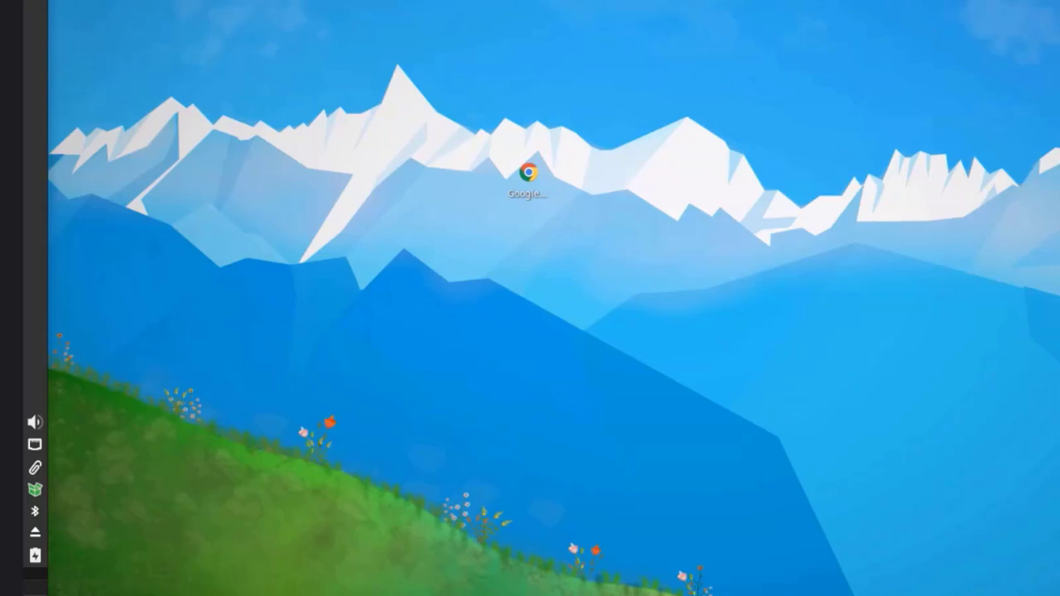
# - Add Google Chrome to the side panel from a 'chrom' search and move the launcher up the panel
pyautogui.click(18, 589)
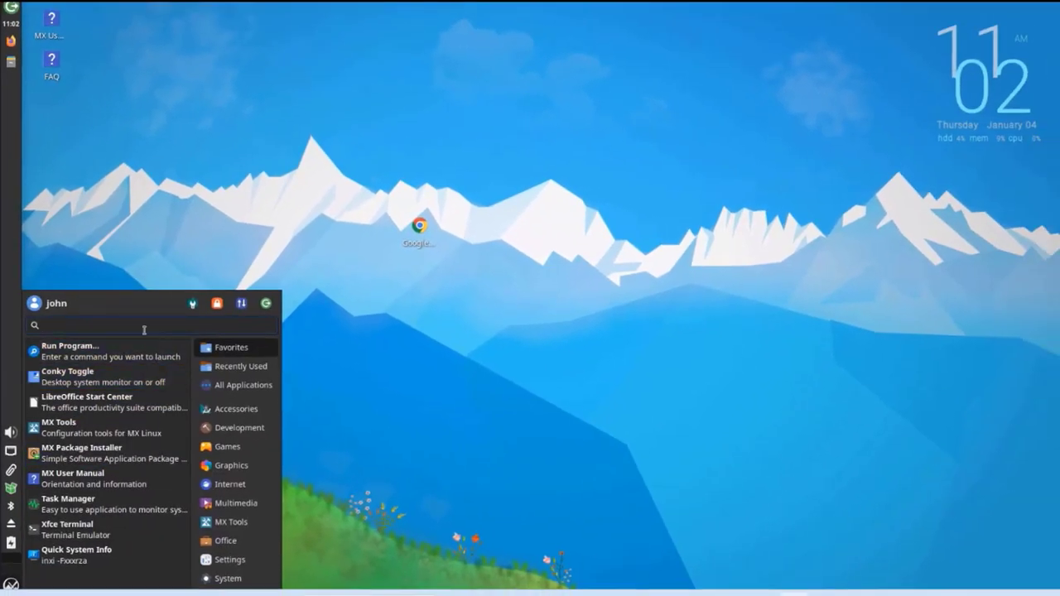
pyautogui.write('chrom')
pyautogui.rightClick(145, 351)
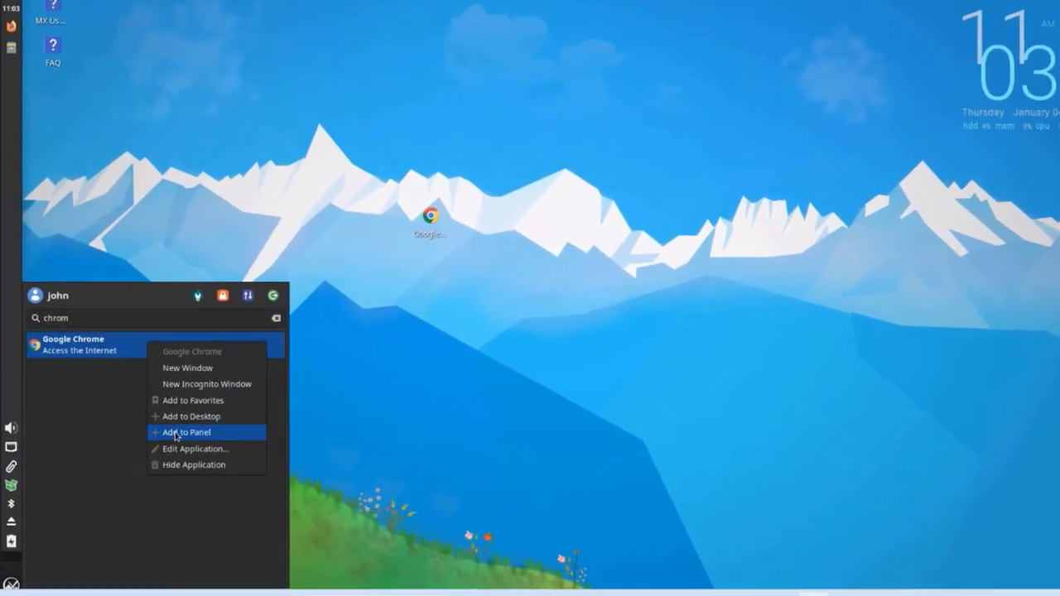
pyautogui.click(172, 437)
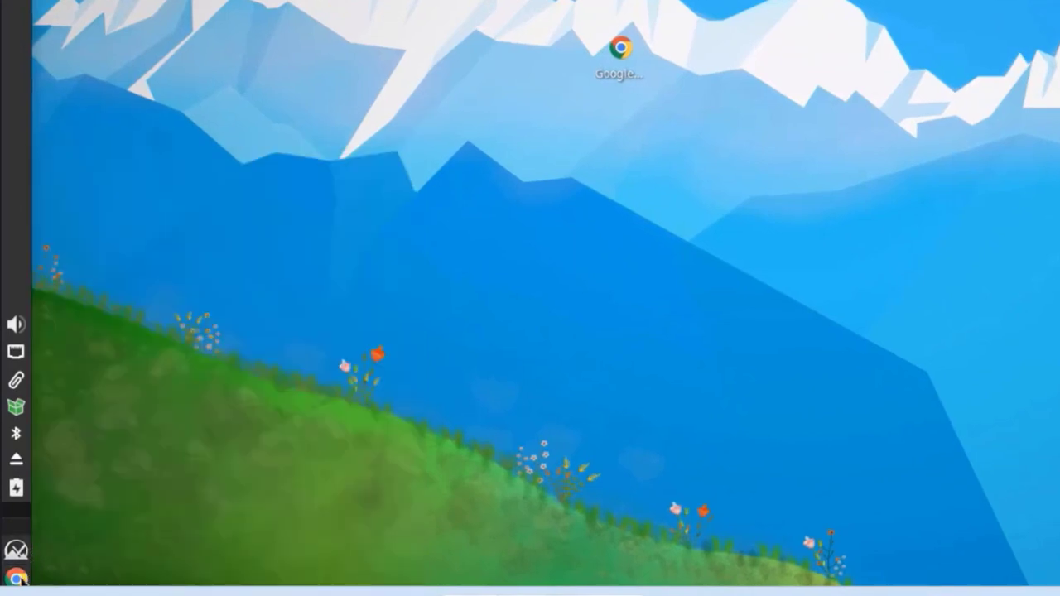
pyautogui.rightClick(18, 578)
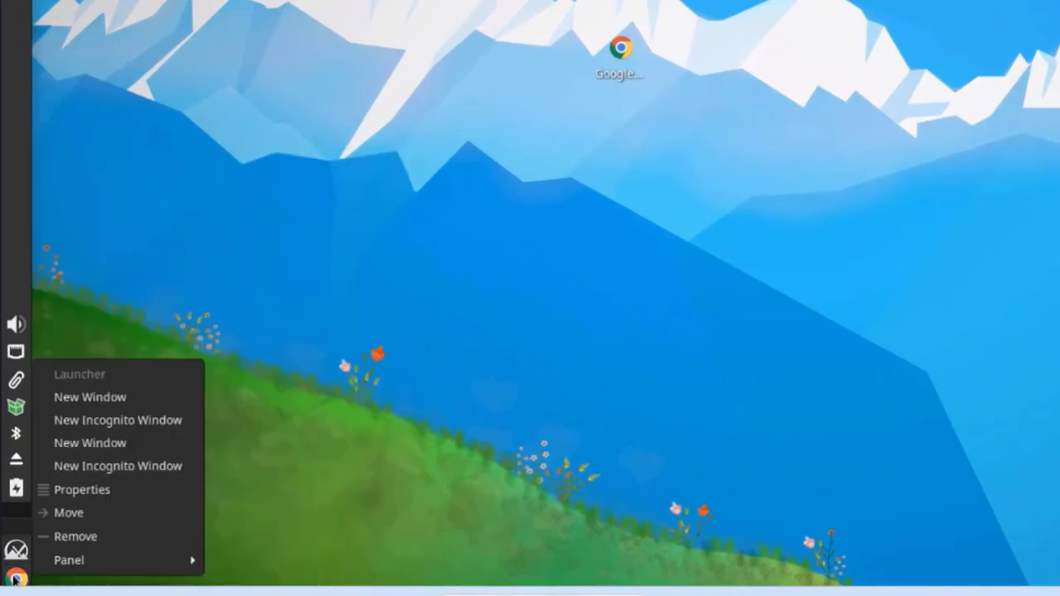
pyautogui.click(69, 513)
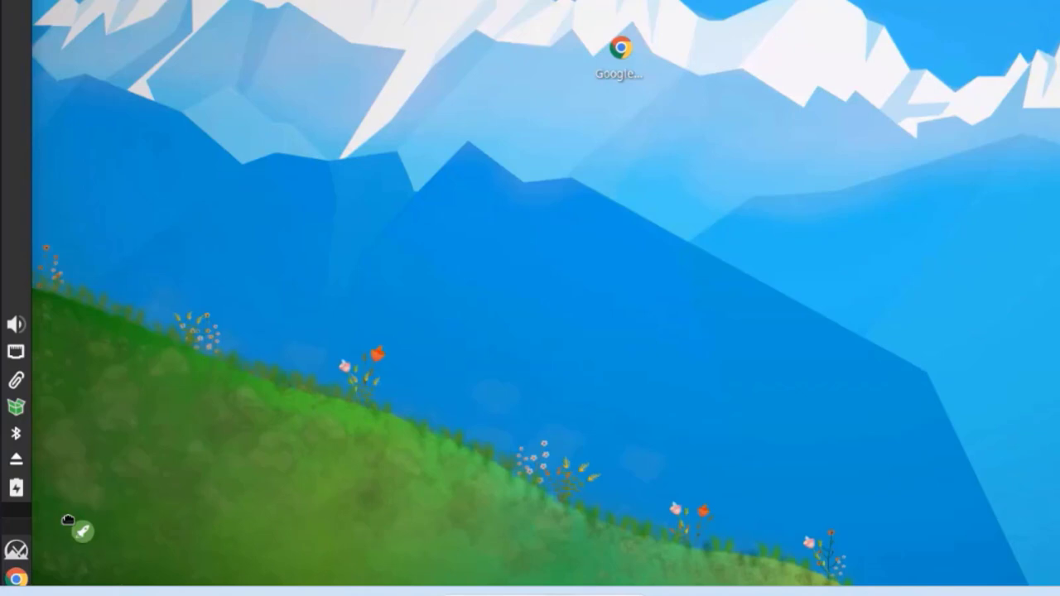
pyautogui.click(13, 197)
pyautogui.rightClick(621, 50)
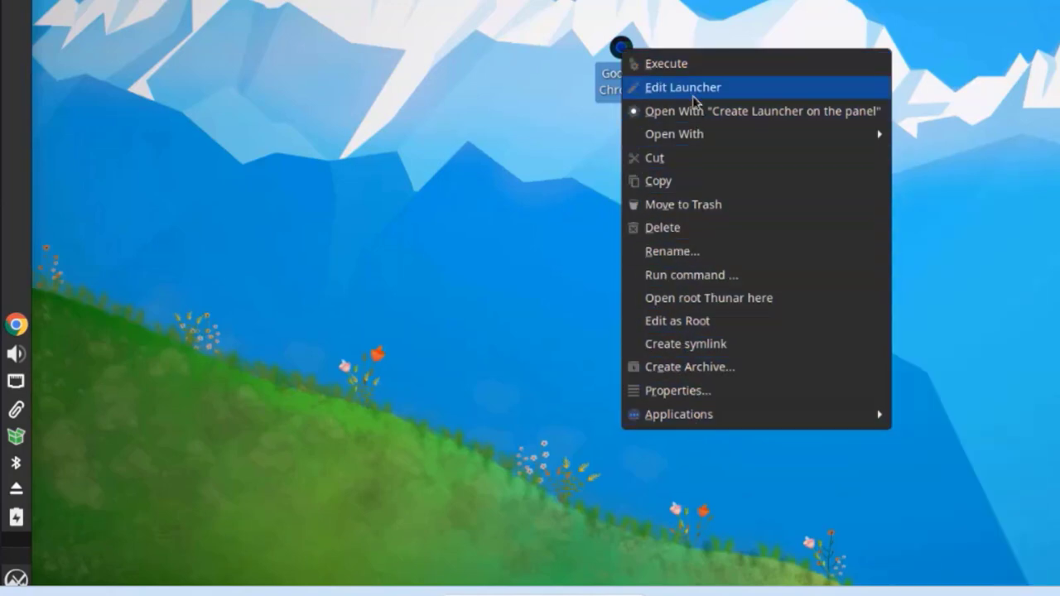
pyautogui.click(670, 390)
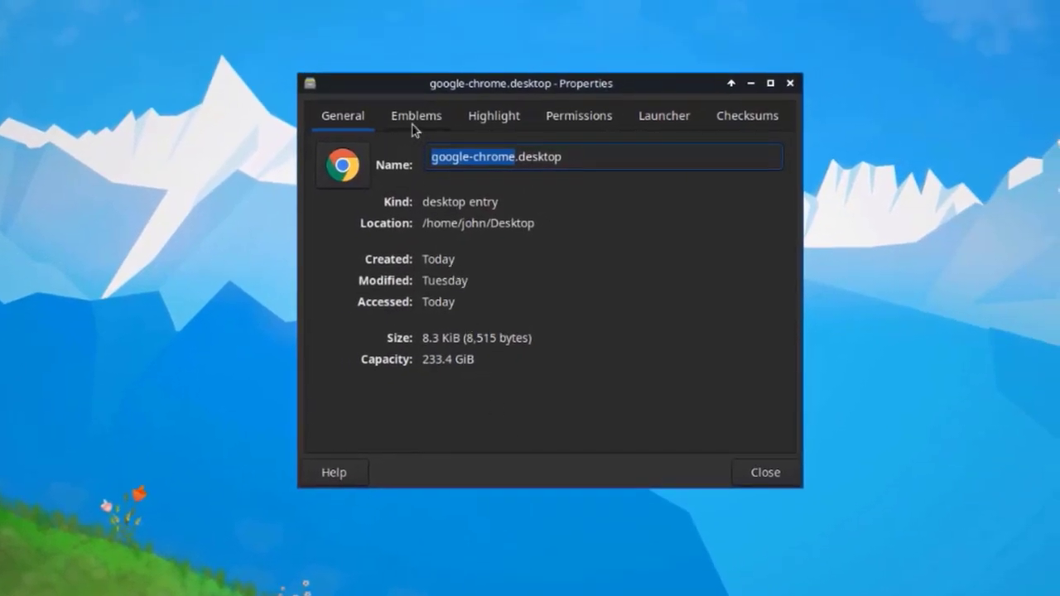
pyautogui.click(416, 124)
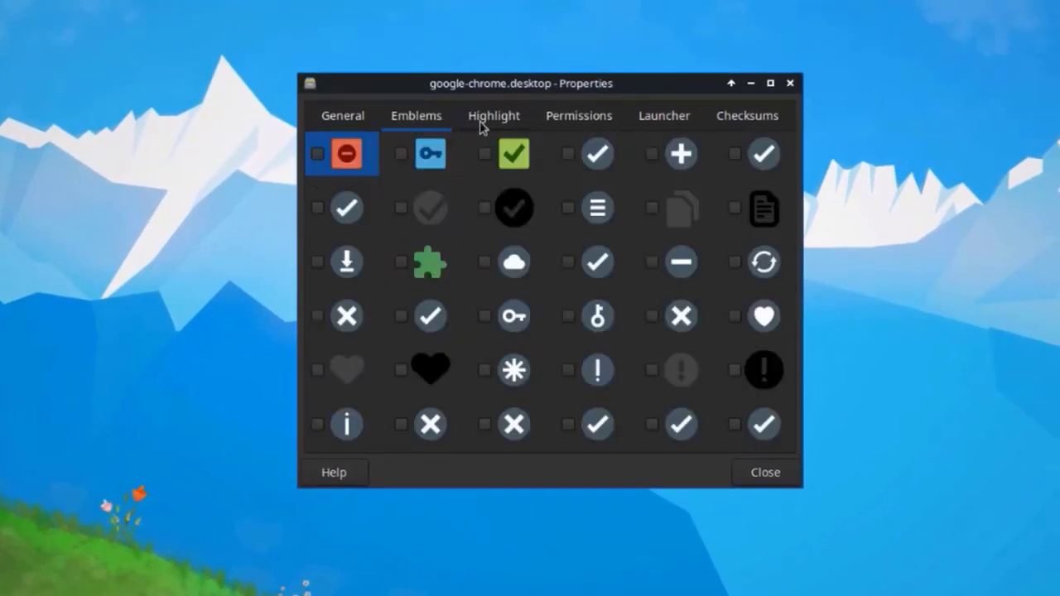
pyautogui.click(481, 124)
pyautogui.click(592, 118)
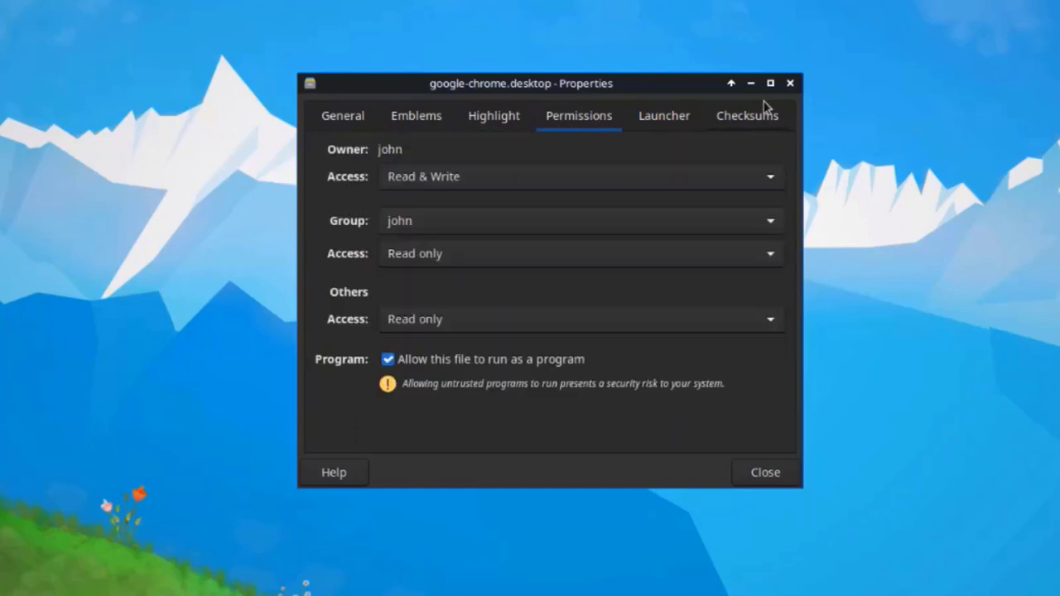
pyautogui.click(639, 116)
pyautogui.click(726, 118)
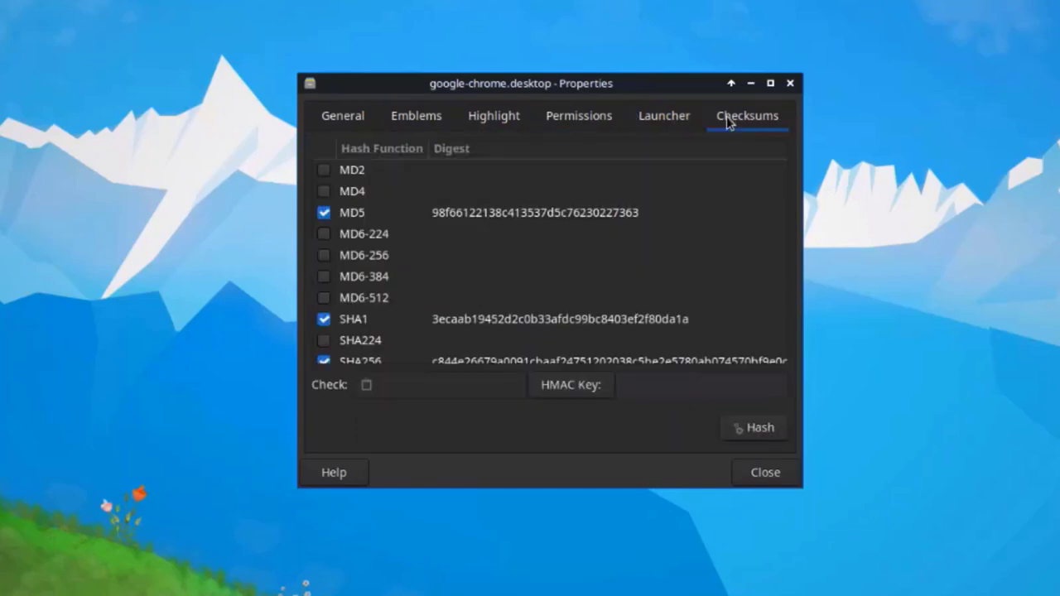
pyautogui.click(765, 472)
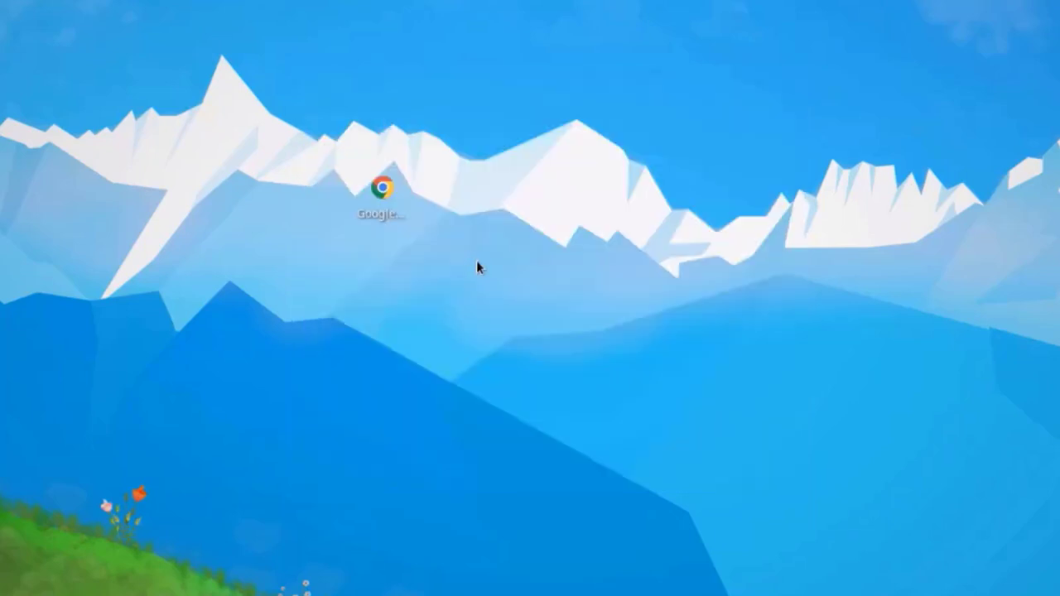
pyautogui.rightClick(403, 23)
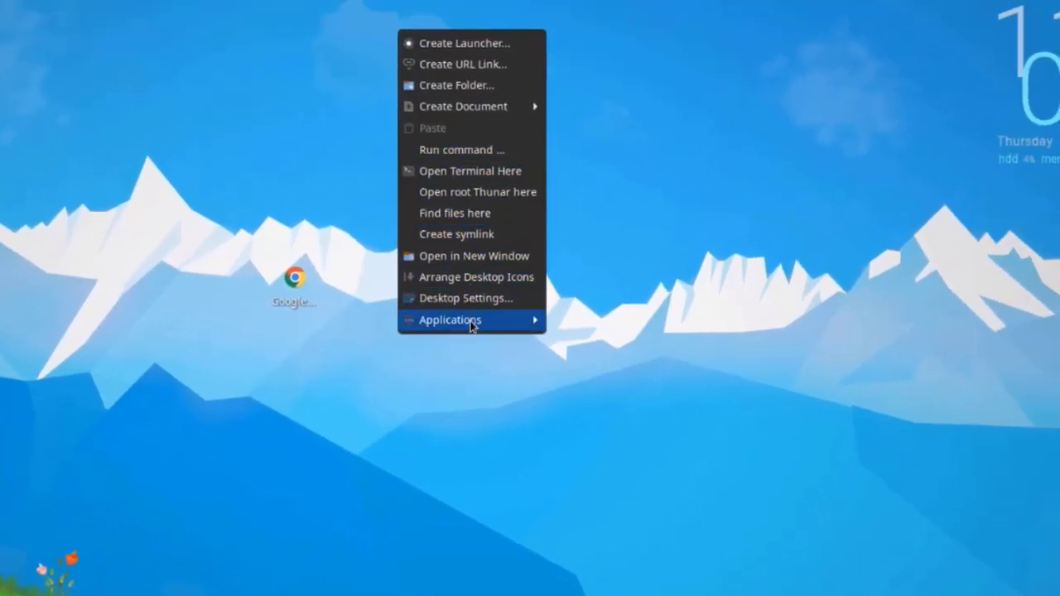
pyautogui.moveTo(527, 324)
pyautogui.moveTo(608, 573)
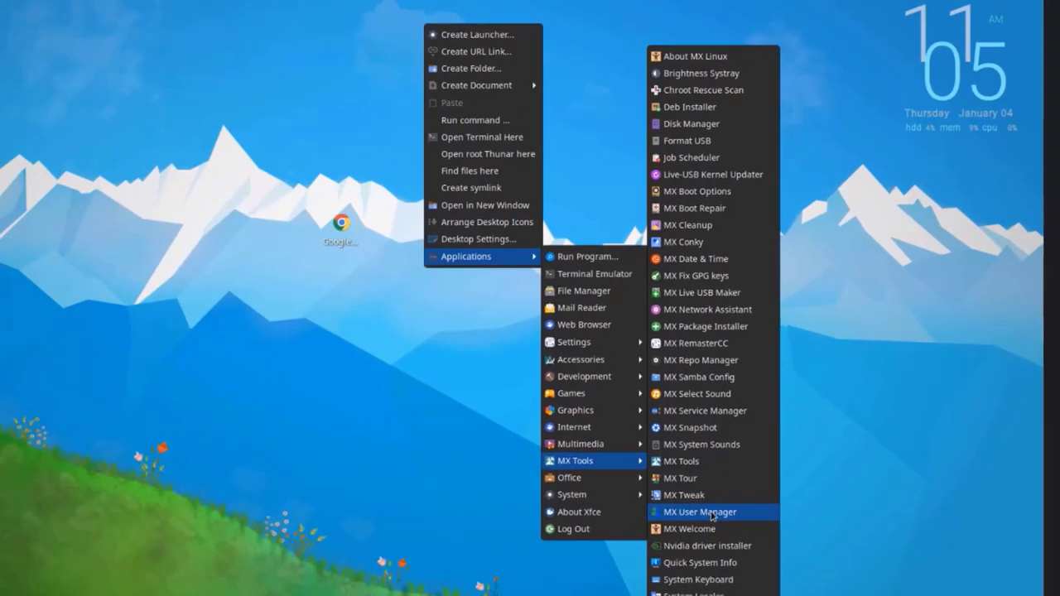
pyautogui.click(710, 525)
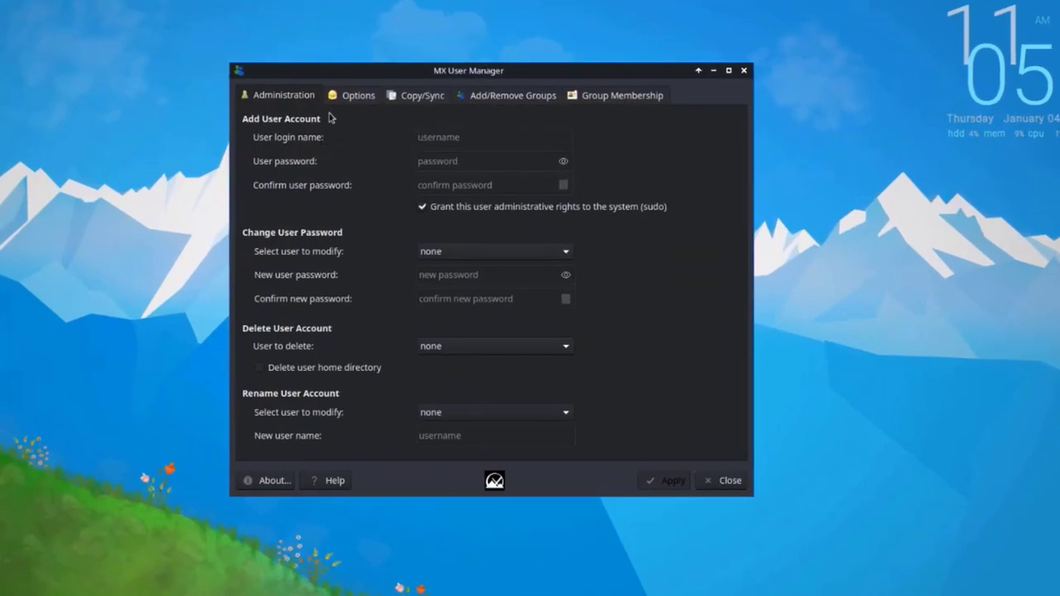
pyautogui.click(368, 96)
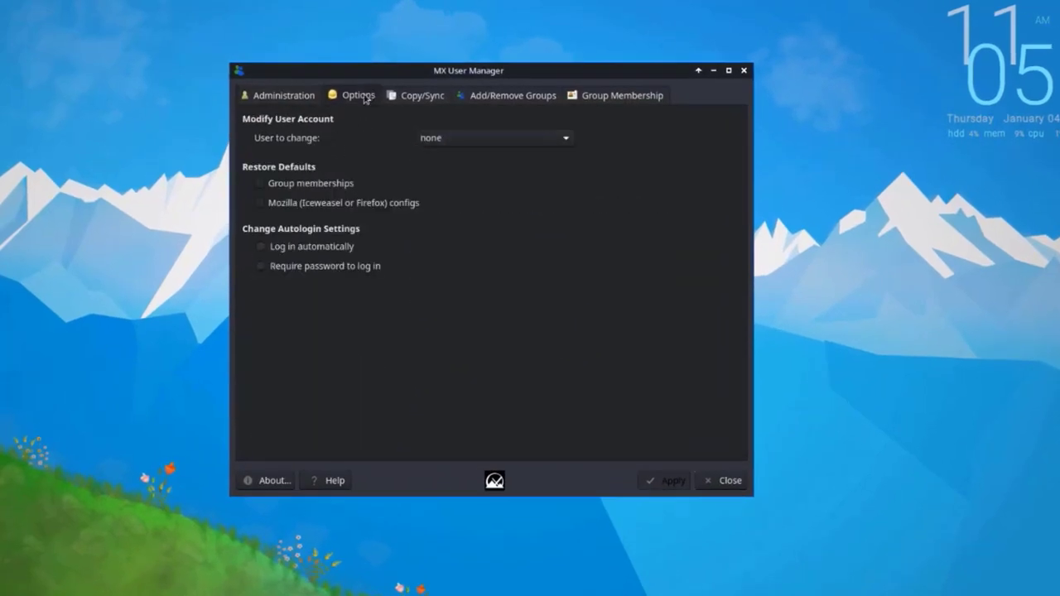
pyautogui.click(497, 97)
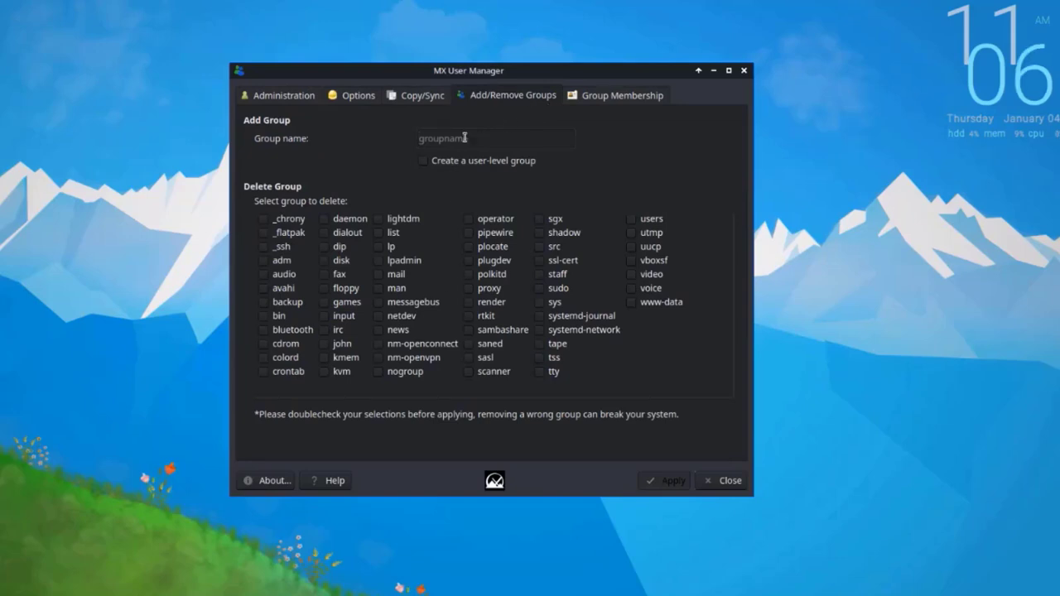
pyautogui.click(619, 95)
pyautogui.click(435, 139)
pyautogui.click(437, 159)
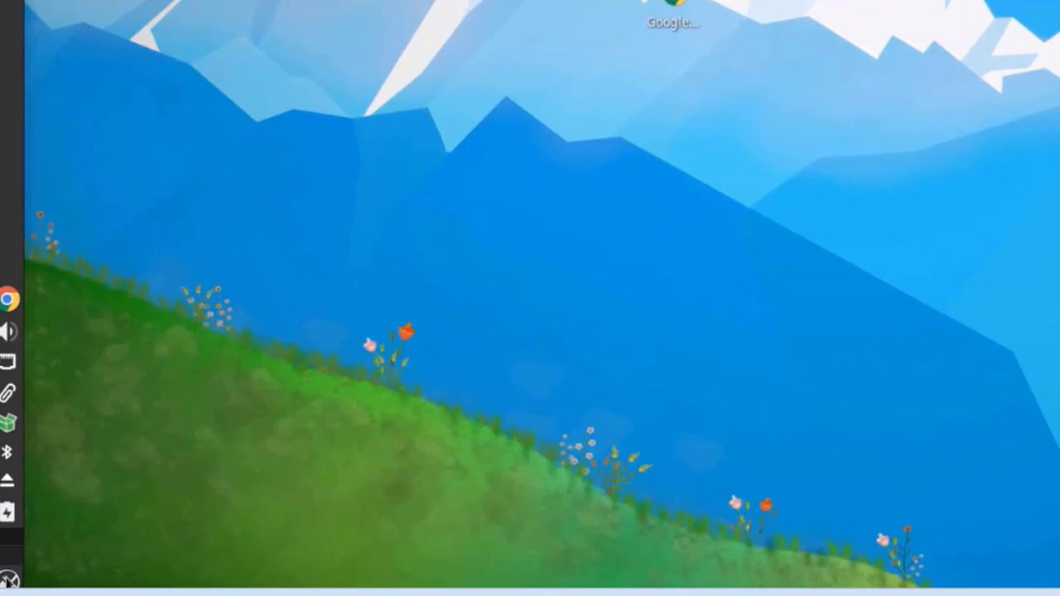
pyautogui.click(7, 579)
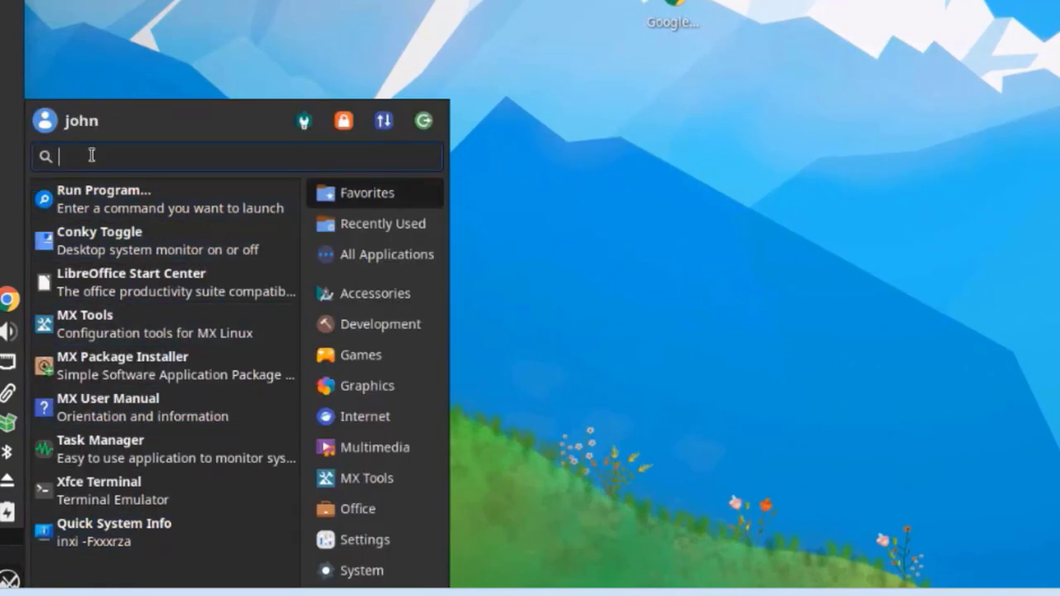
pyautogui.write('p')
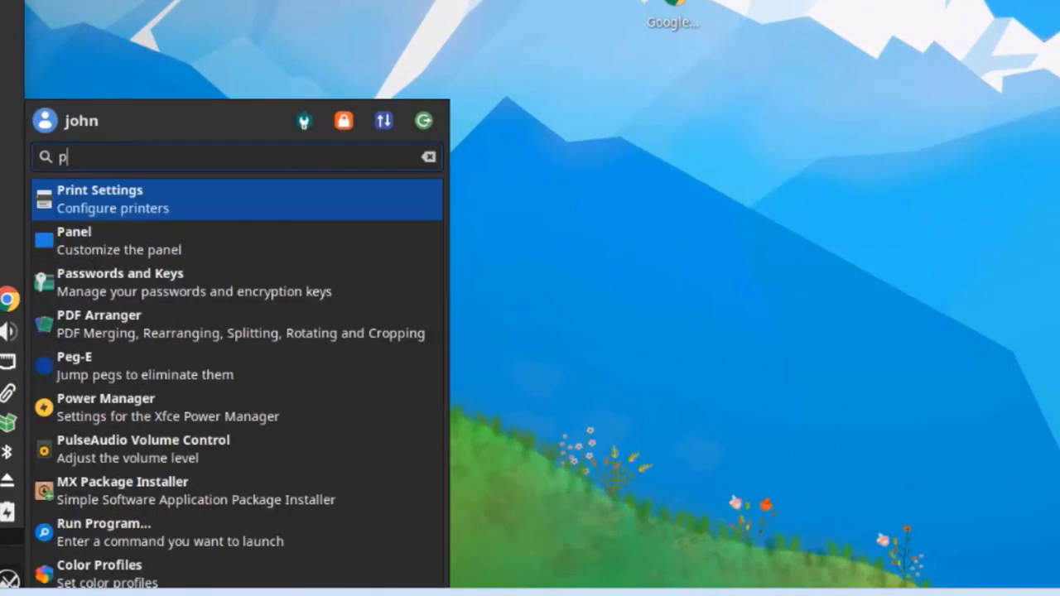
pyautogui.click(96, 190)
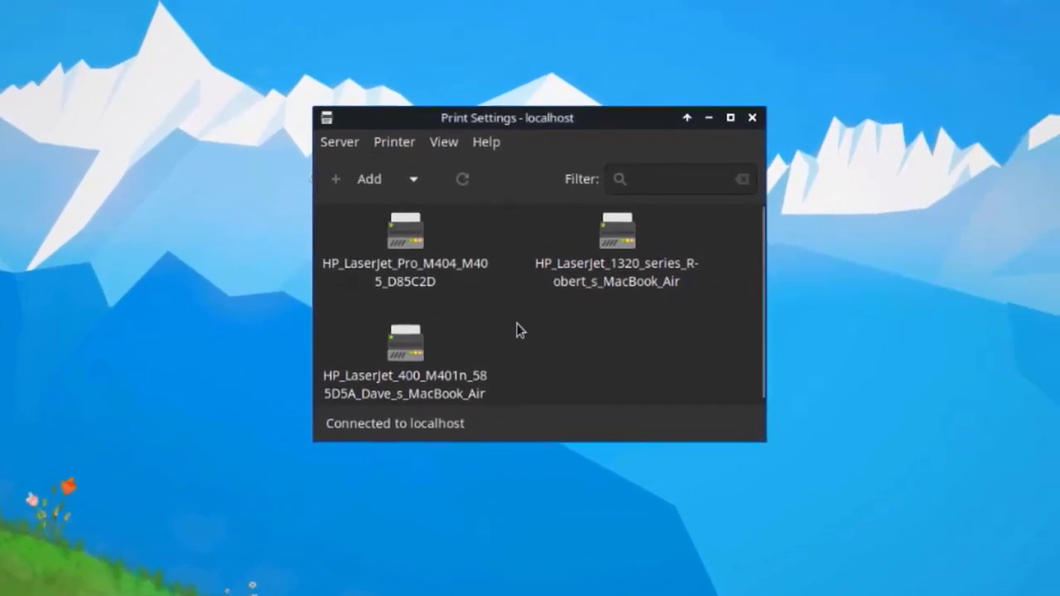
pyautogui.click(563, 93)
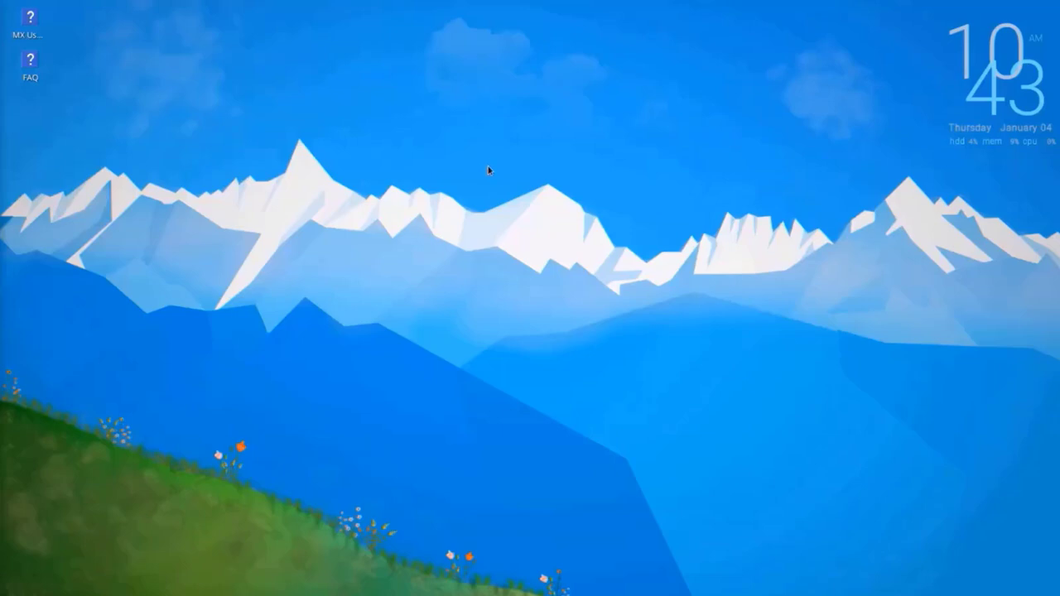
# - Open About MX Linux from the desktop's Applications > MX Tools menu, then go from Welcome to Tools
pyautogui.rightClick(531, 22)
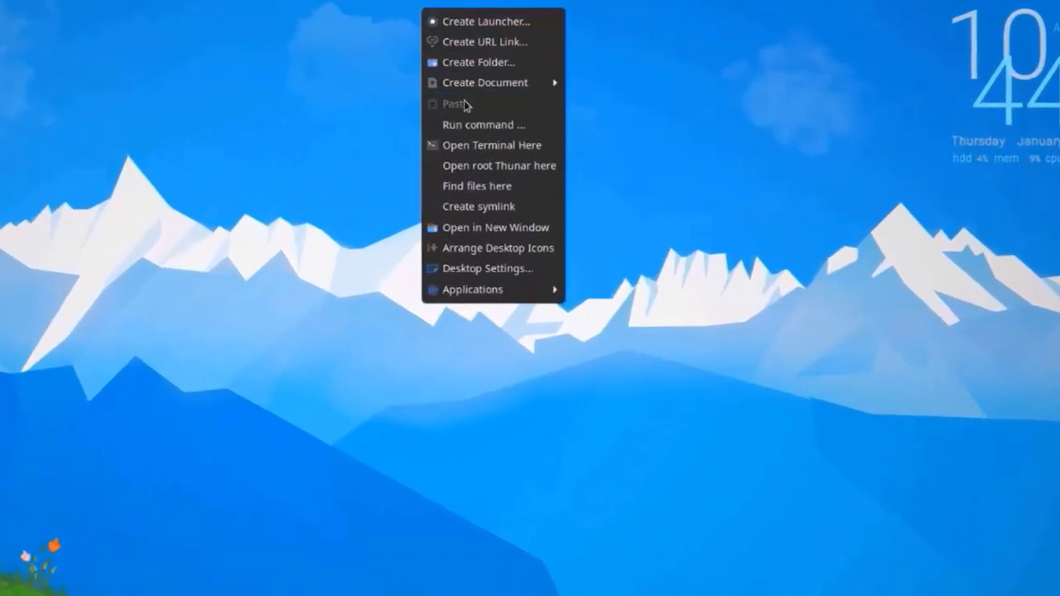
pyautogui.moveTo(516, 289)
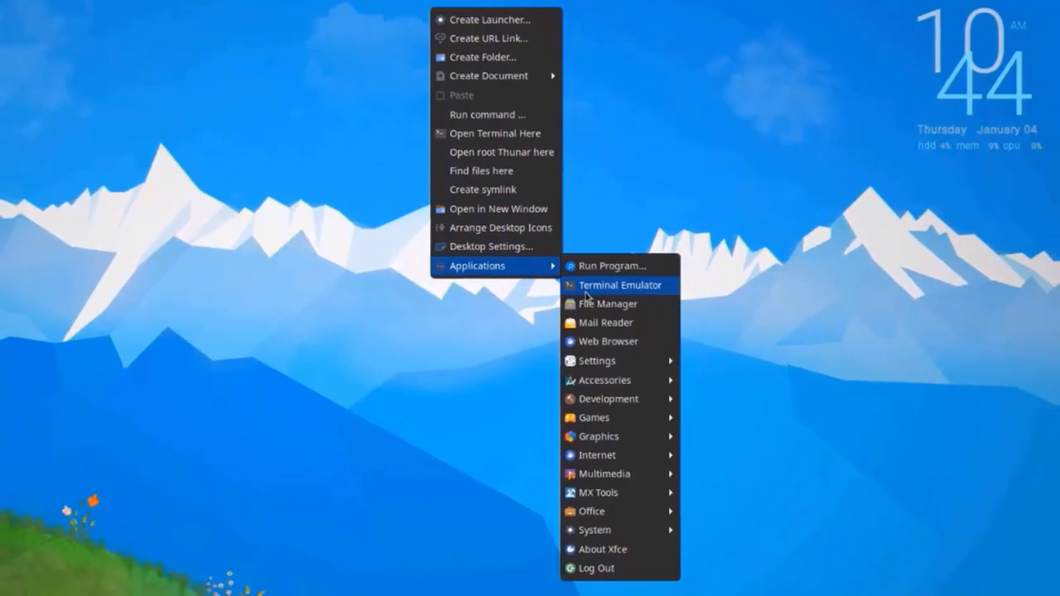
pyautogui.moveTo(654, 527)
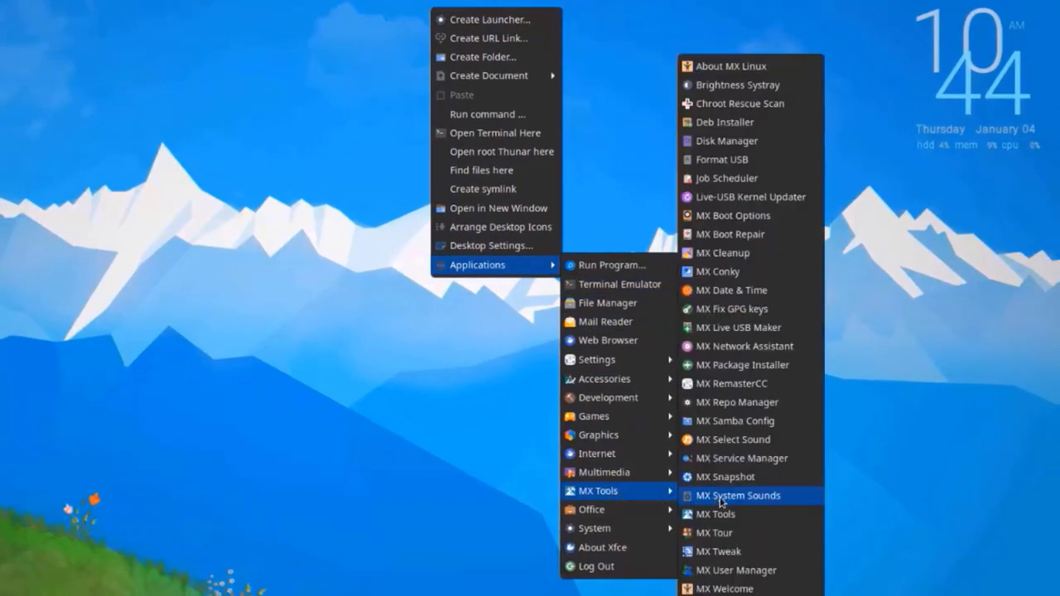
pyautogui.click(725, 68)
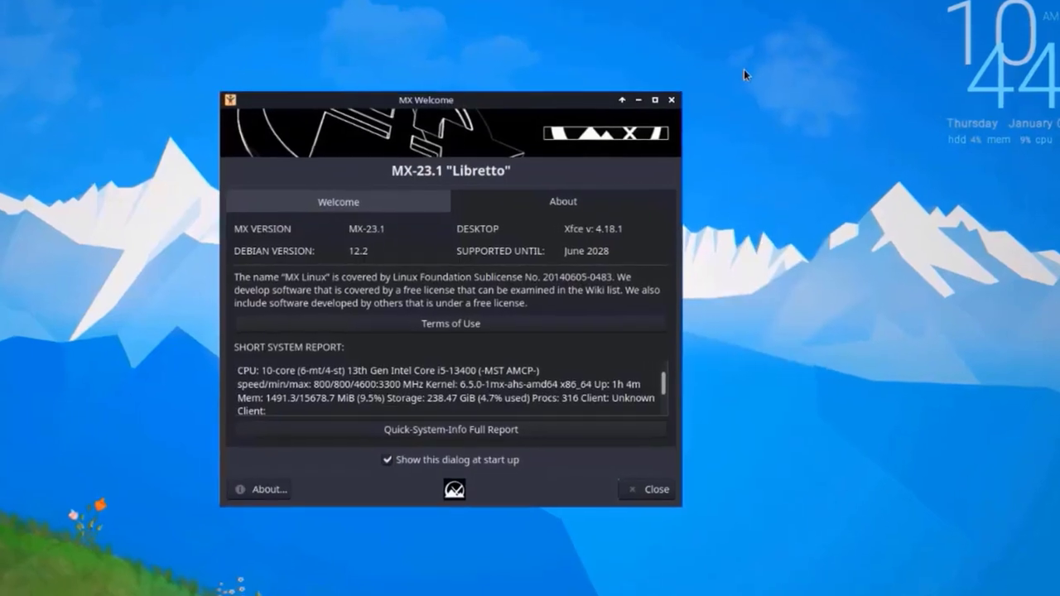
pyautogui.click(447, 192)
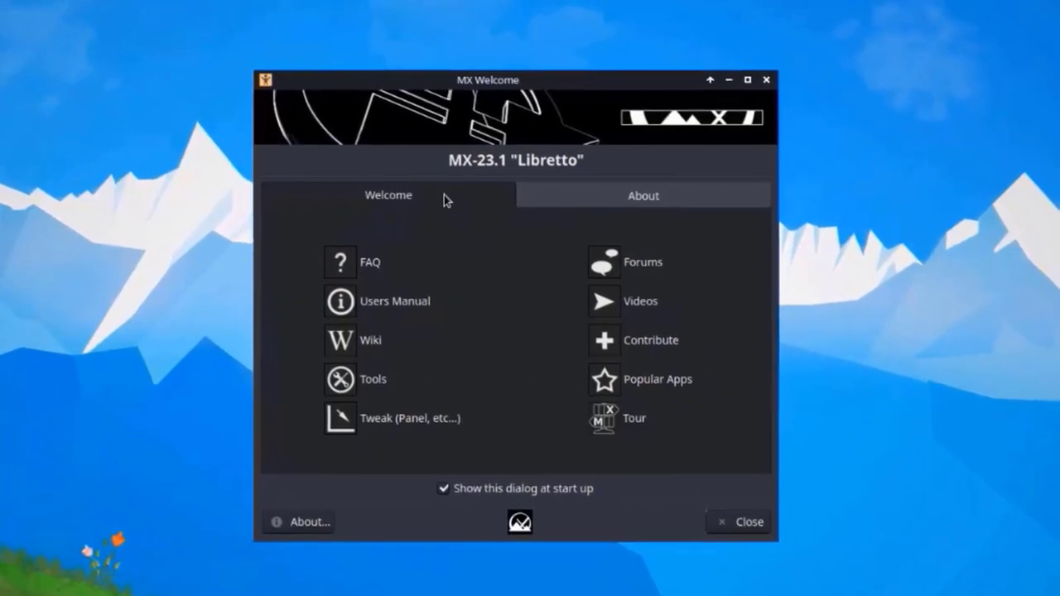
pyautogui.click(351, 384)
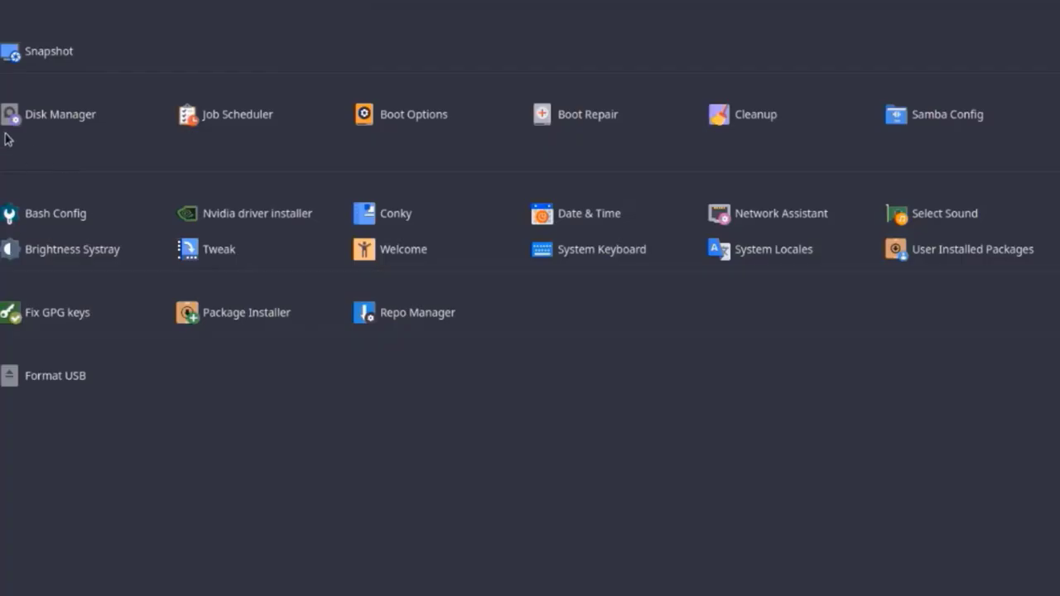